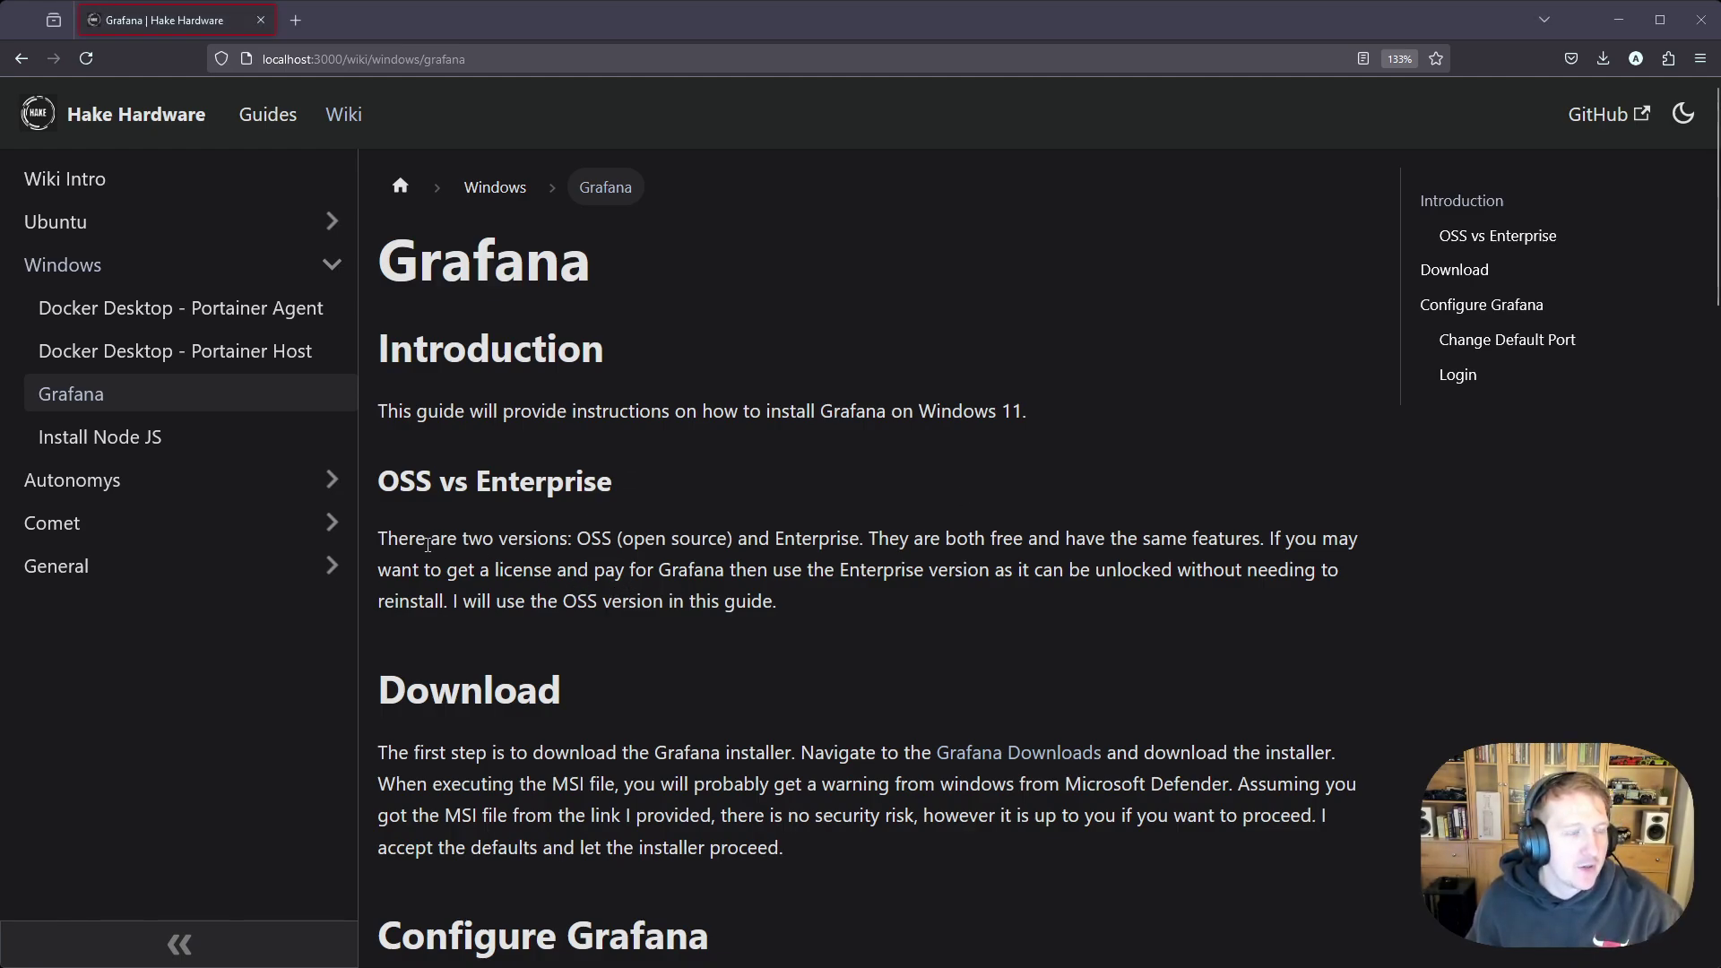
Highlight 'two versions' and 'OSS' in the Grafana guide and scroll through the OSS vs Enterprise section.
drag(462, 539, 567, 540)
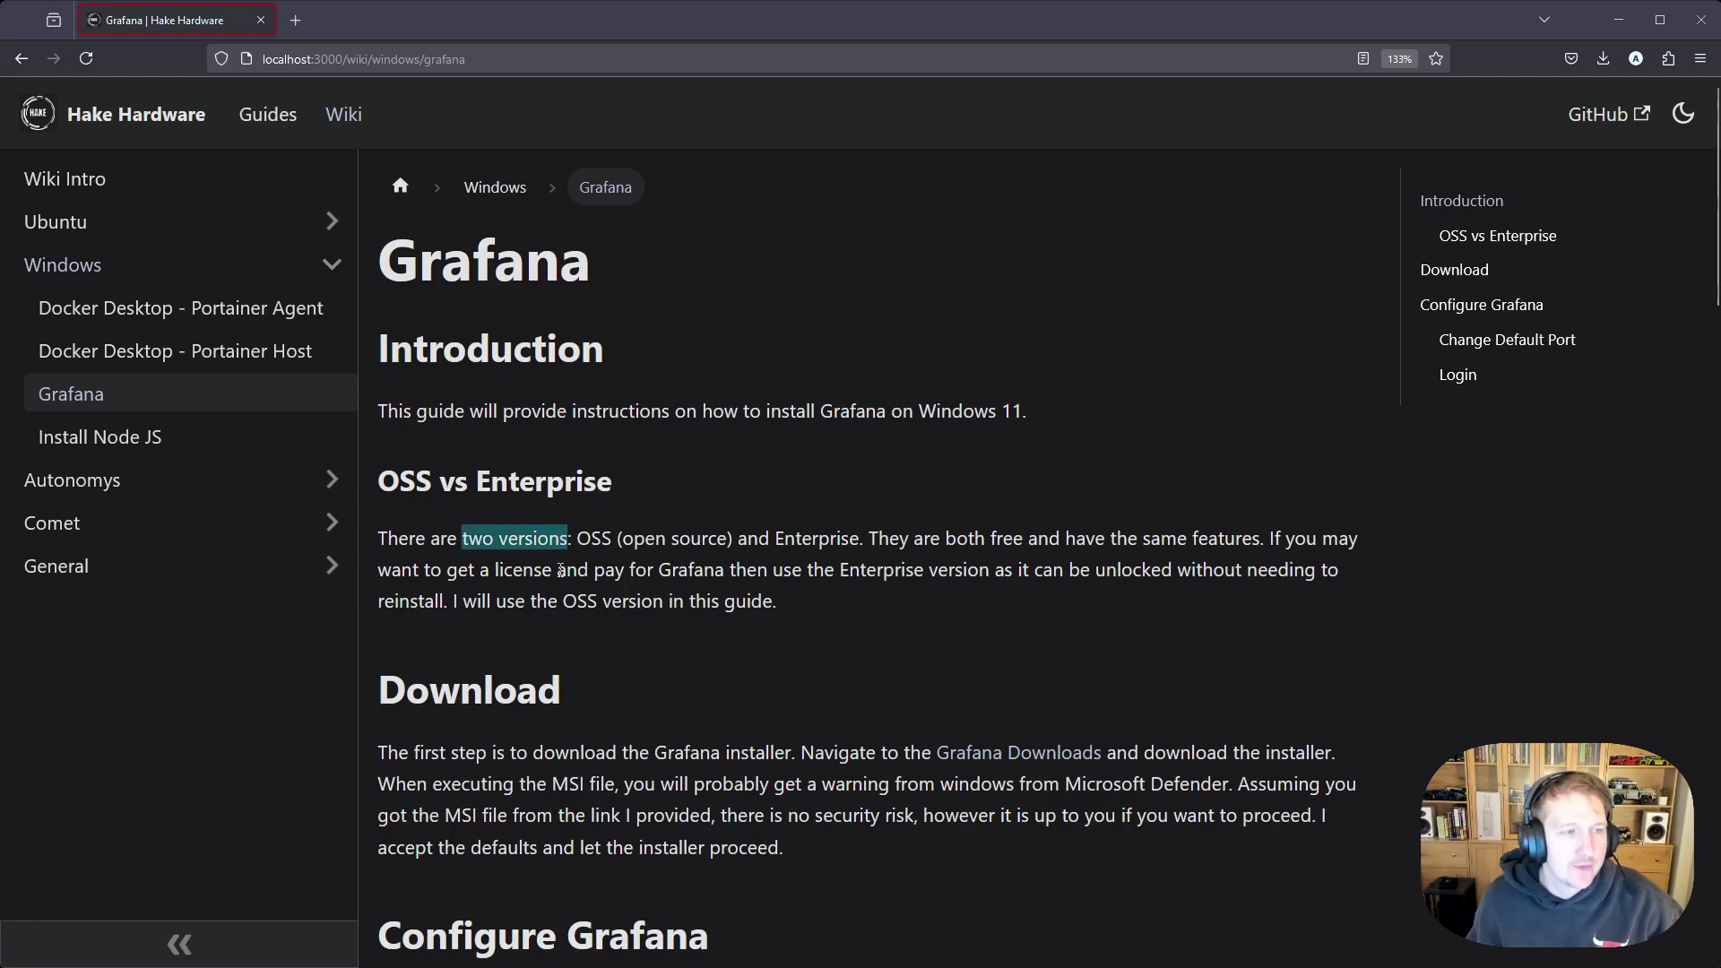
double_click(592, 537)
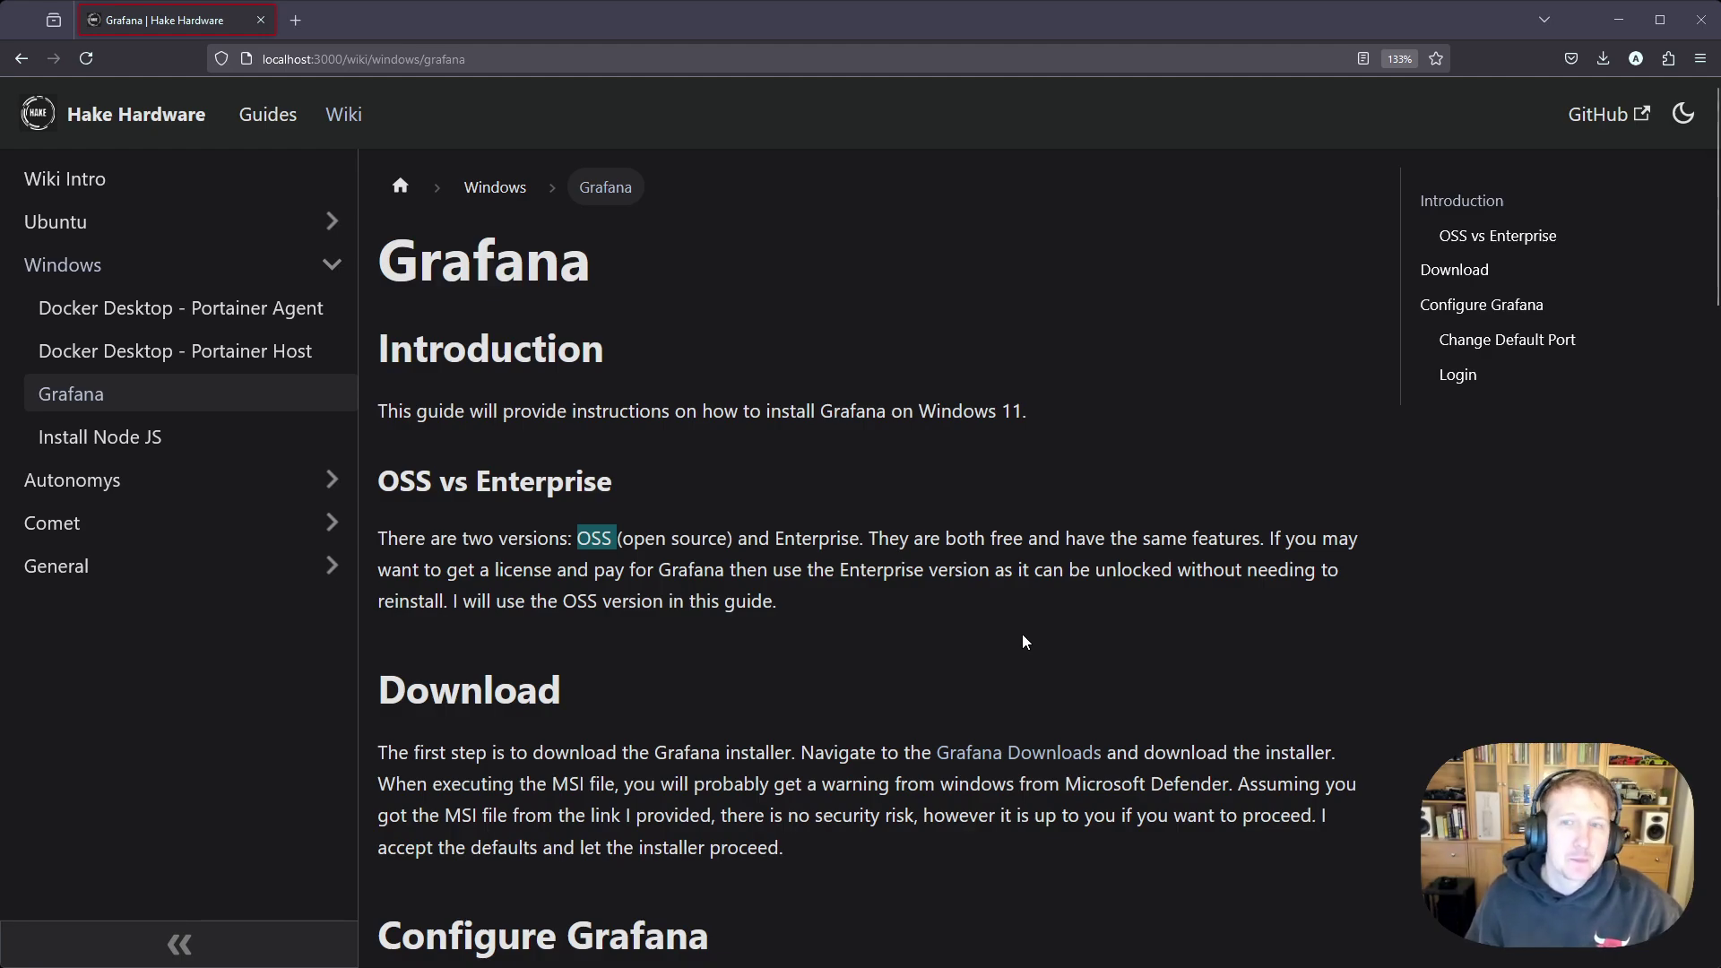
scroll(1116, 612, down, 2)
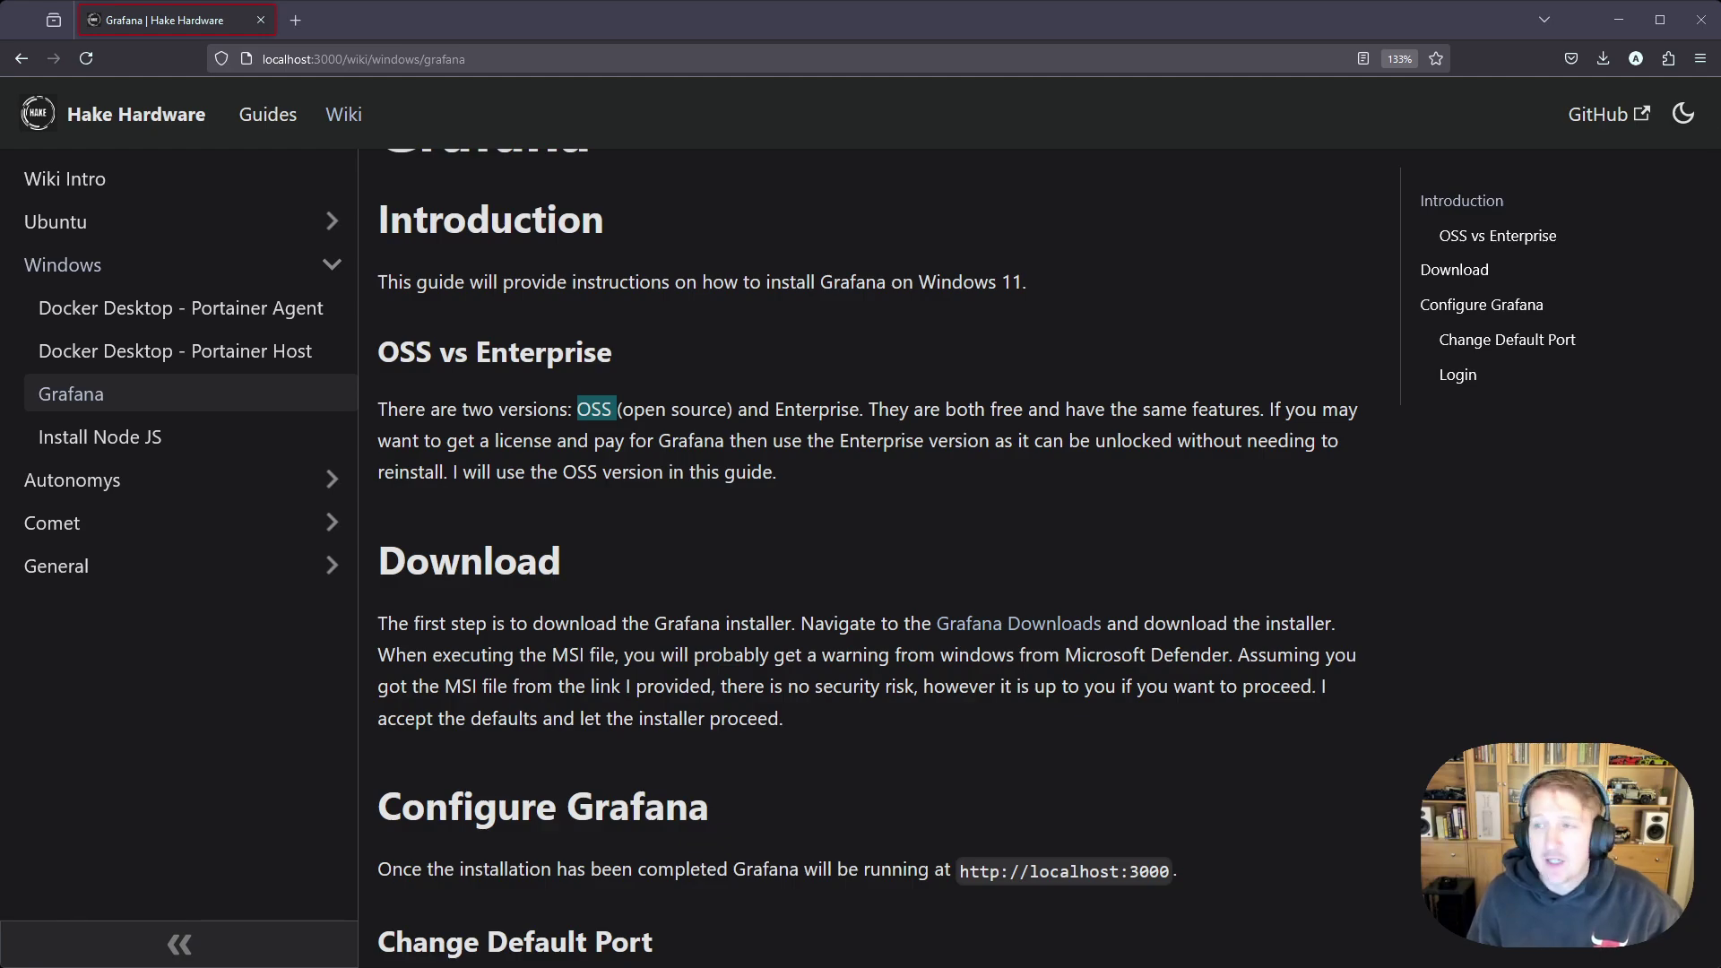
scroll(1034, 455, down, 4)
scroll(931, 468, up, 6)
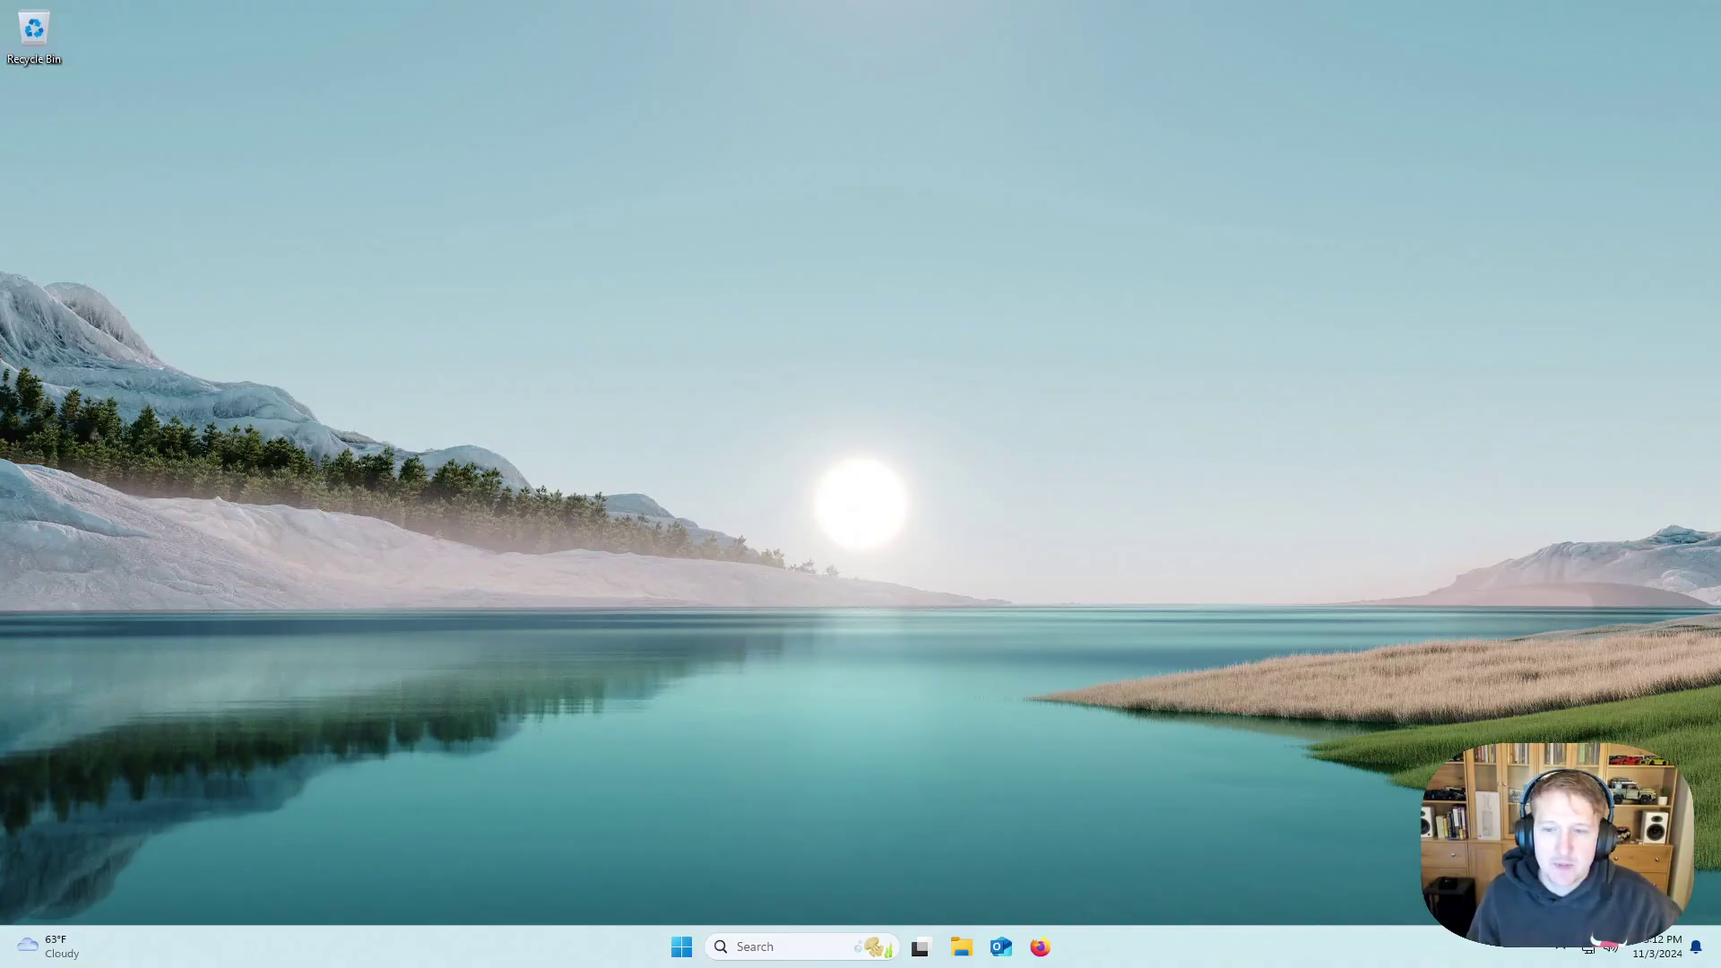
Load the grafana.com download URL with platform=windows and edition=oss in a new Firefox tab.
click(1040, 946)
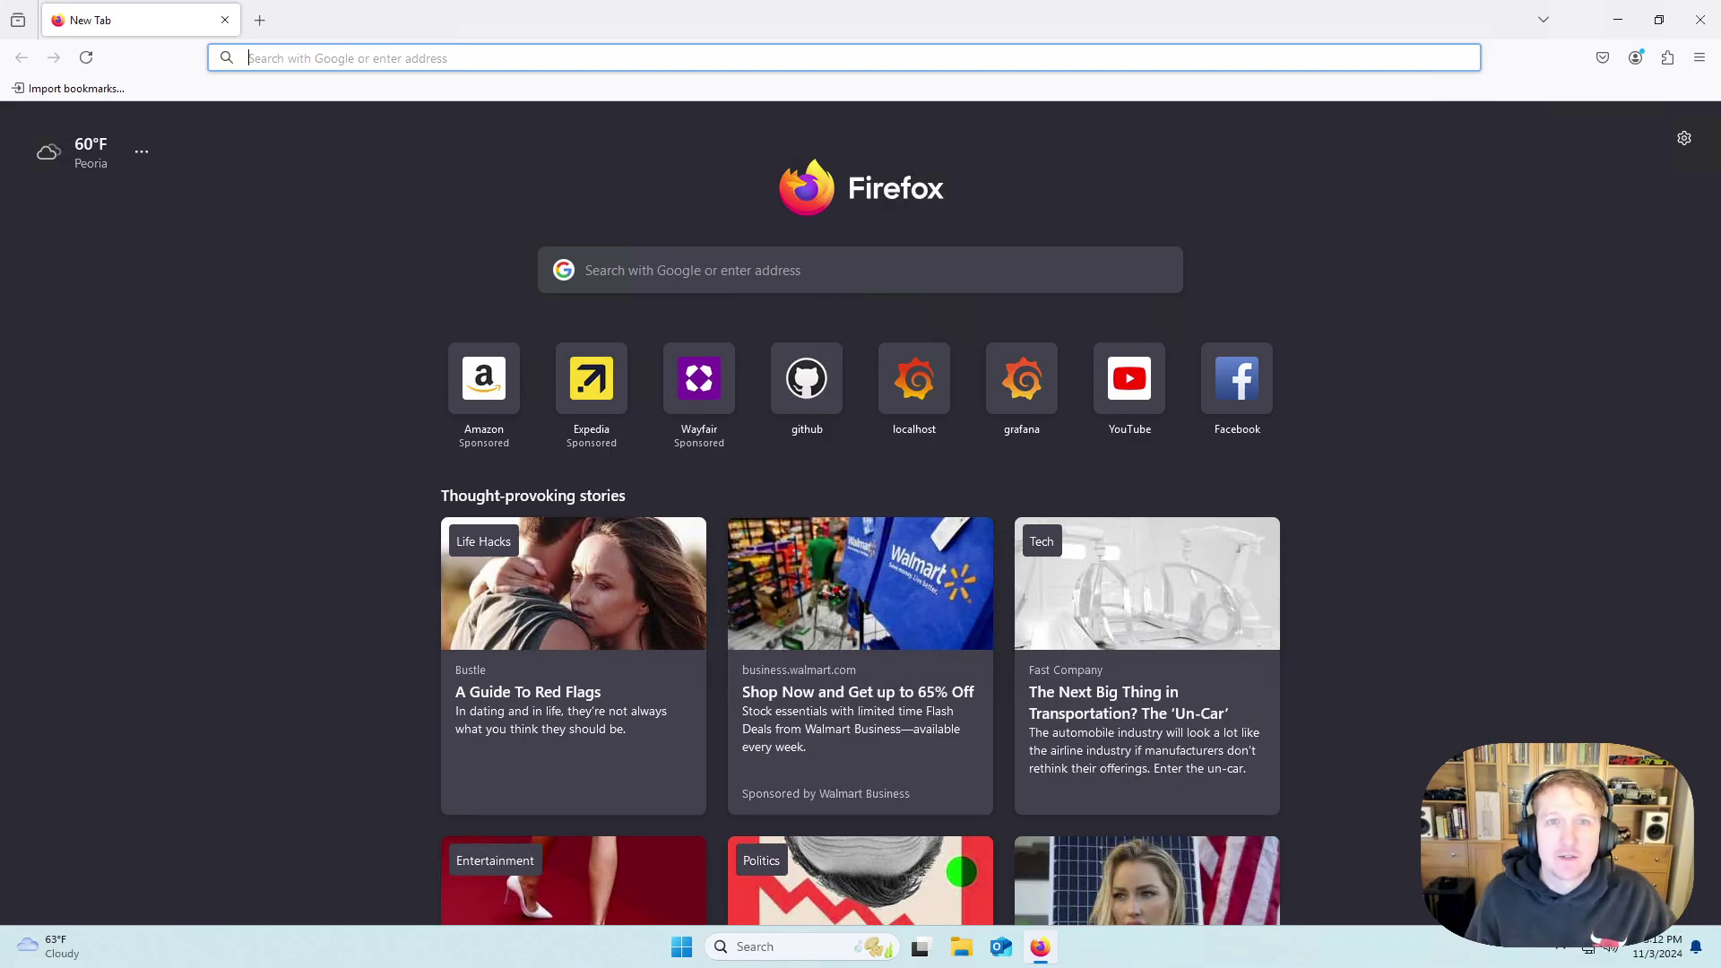
text(https://grafana.com/grafana/download?platform=windows&edition=oss)
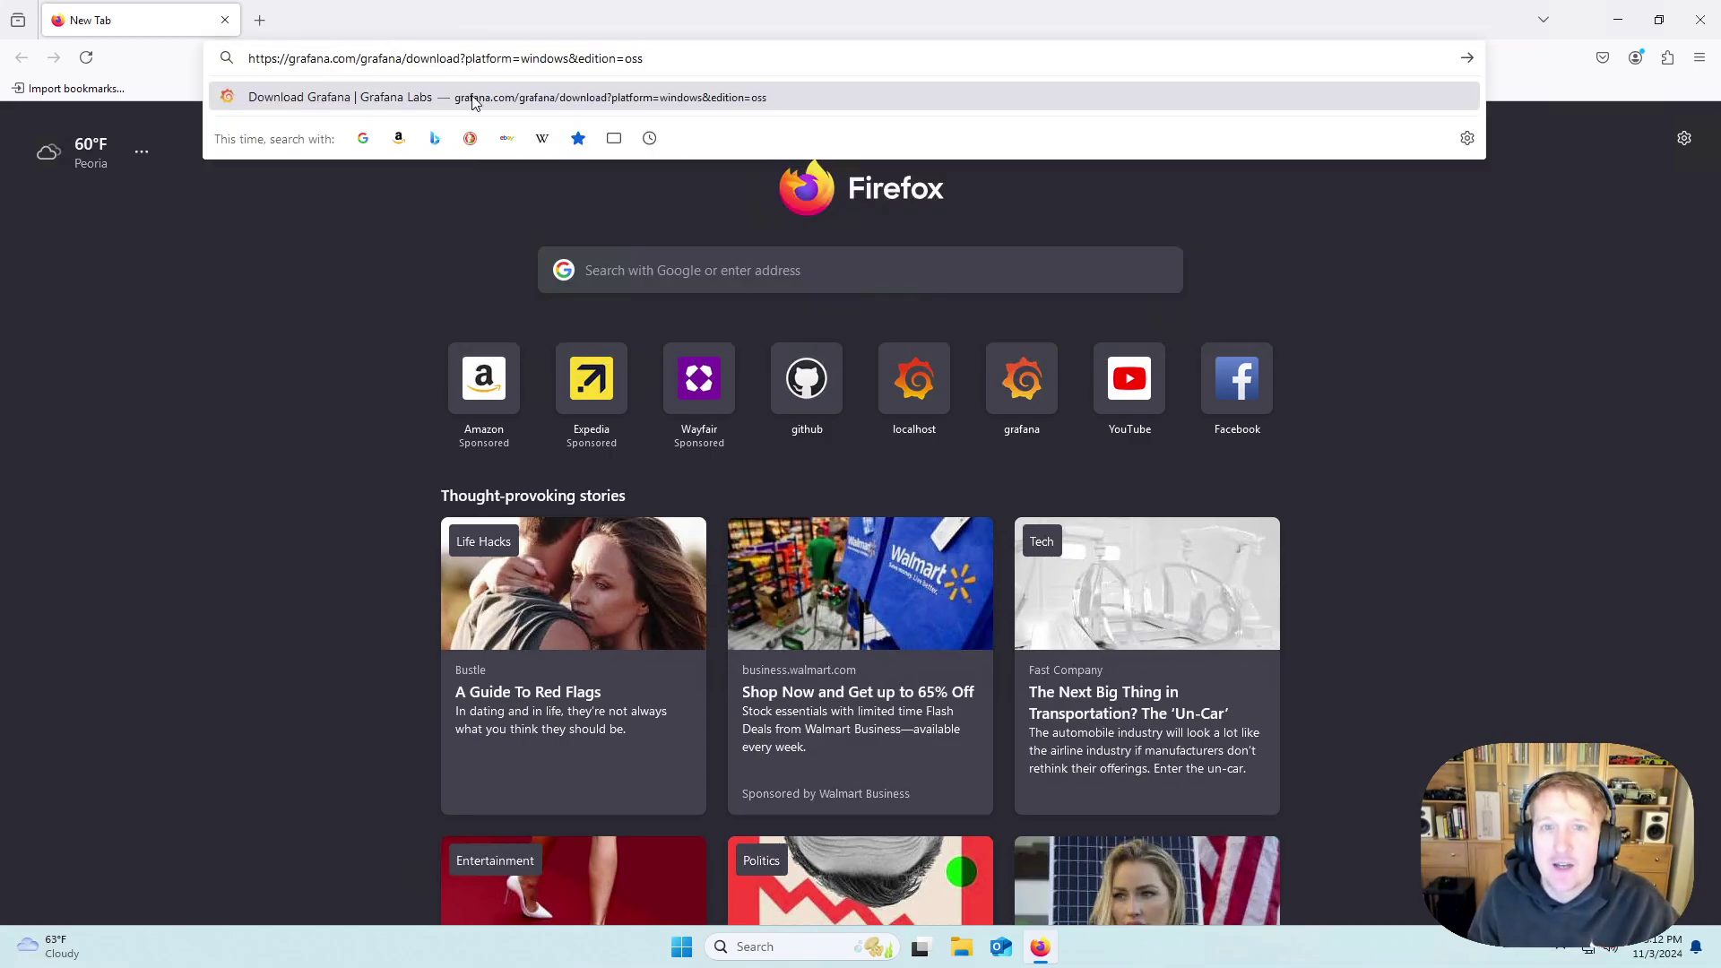
drag(466, 59, 680, 63)
click(680, 63)
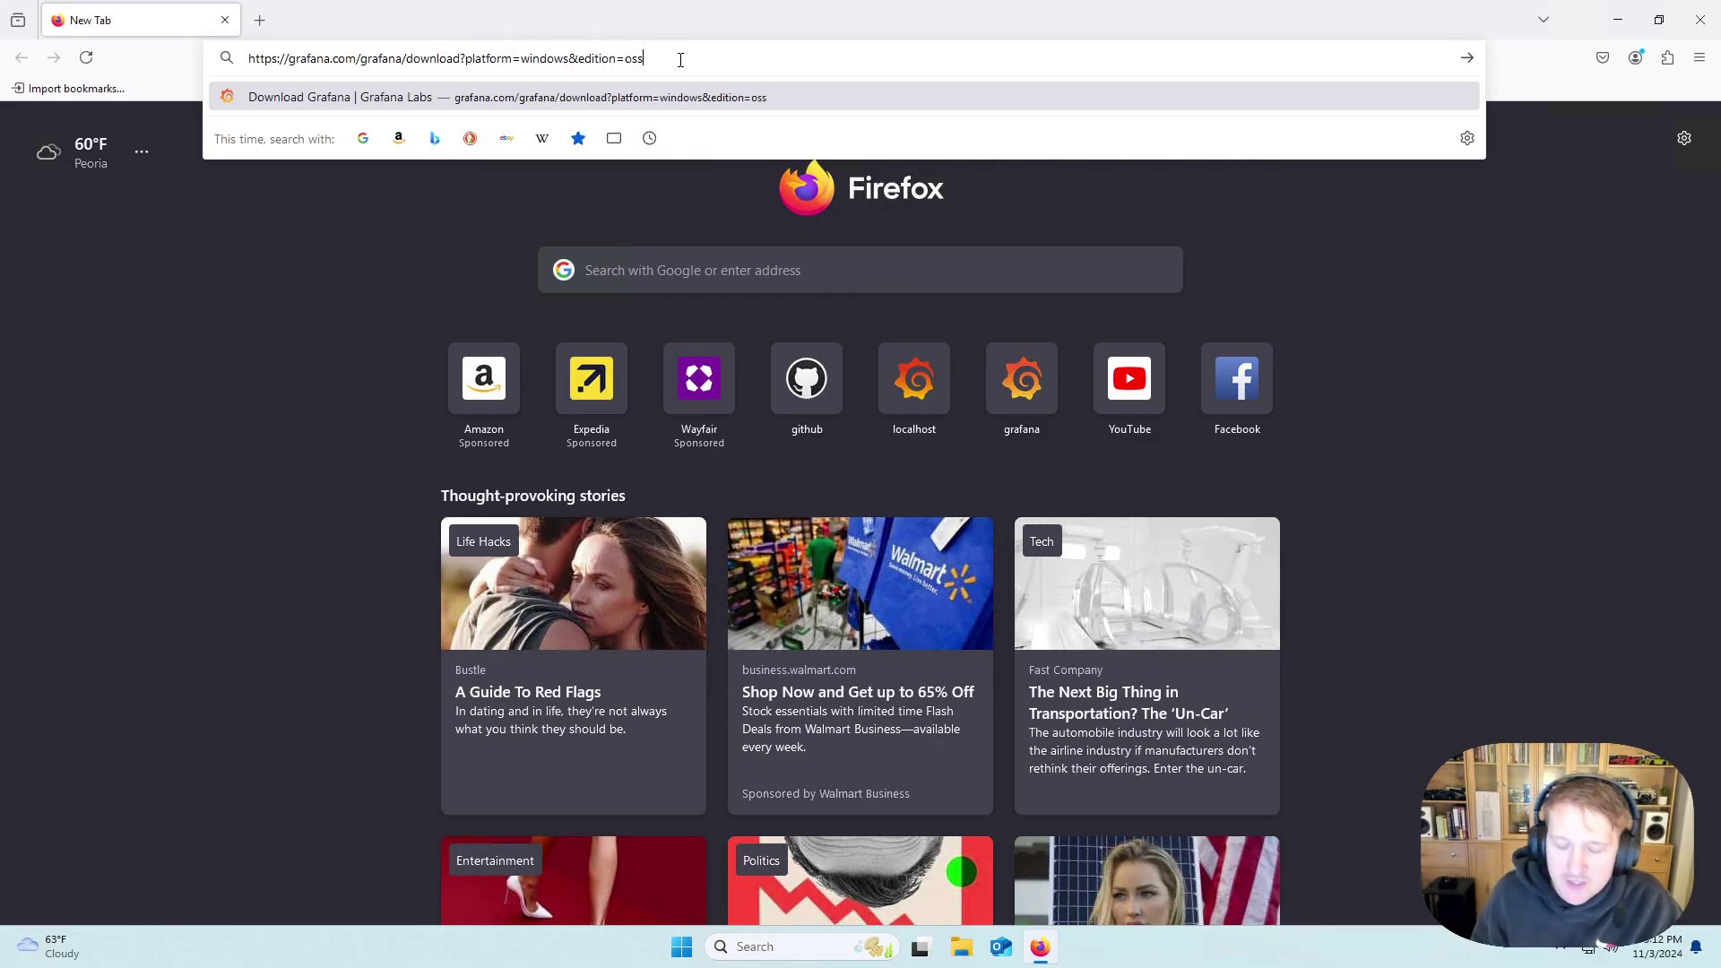
key(Return)
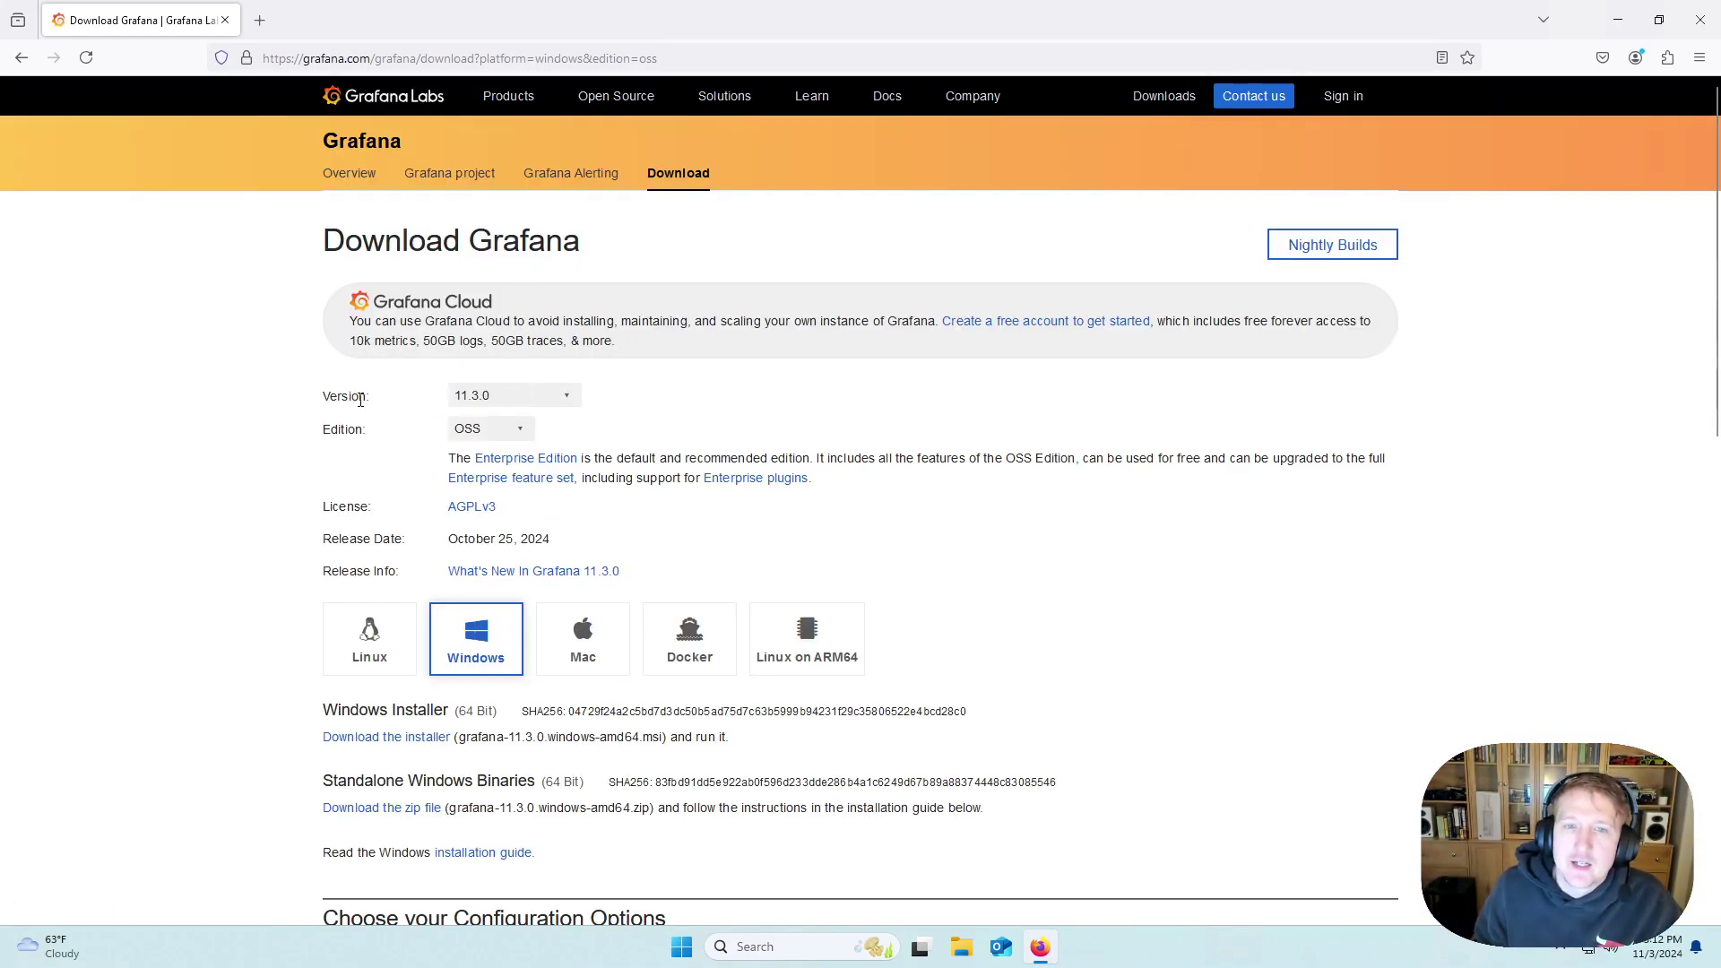
Confirm Version 11.3.0 and the OSS edition on the download page.
click(567, 397)
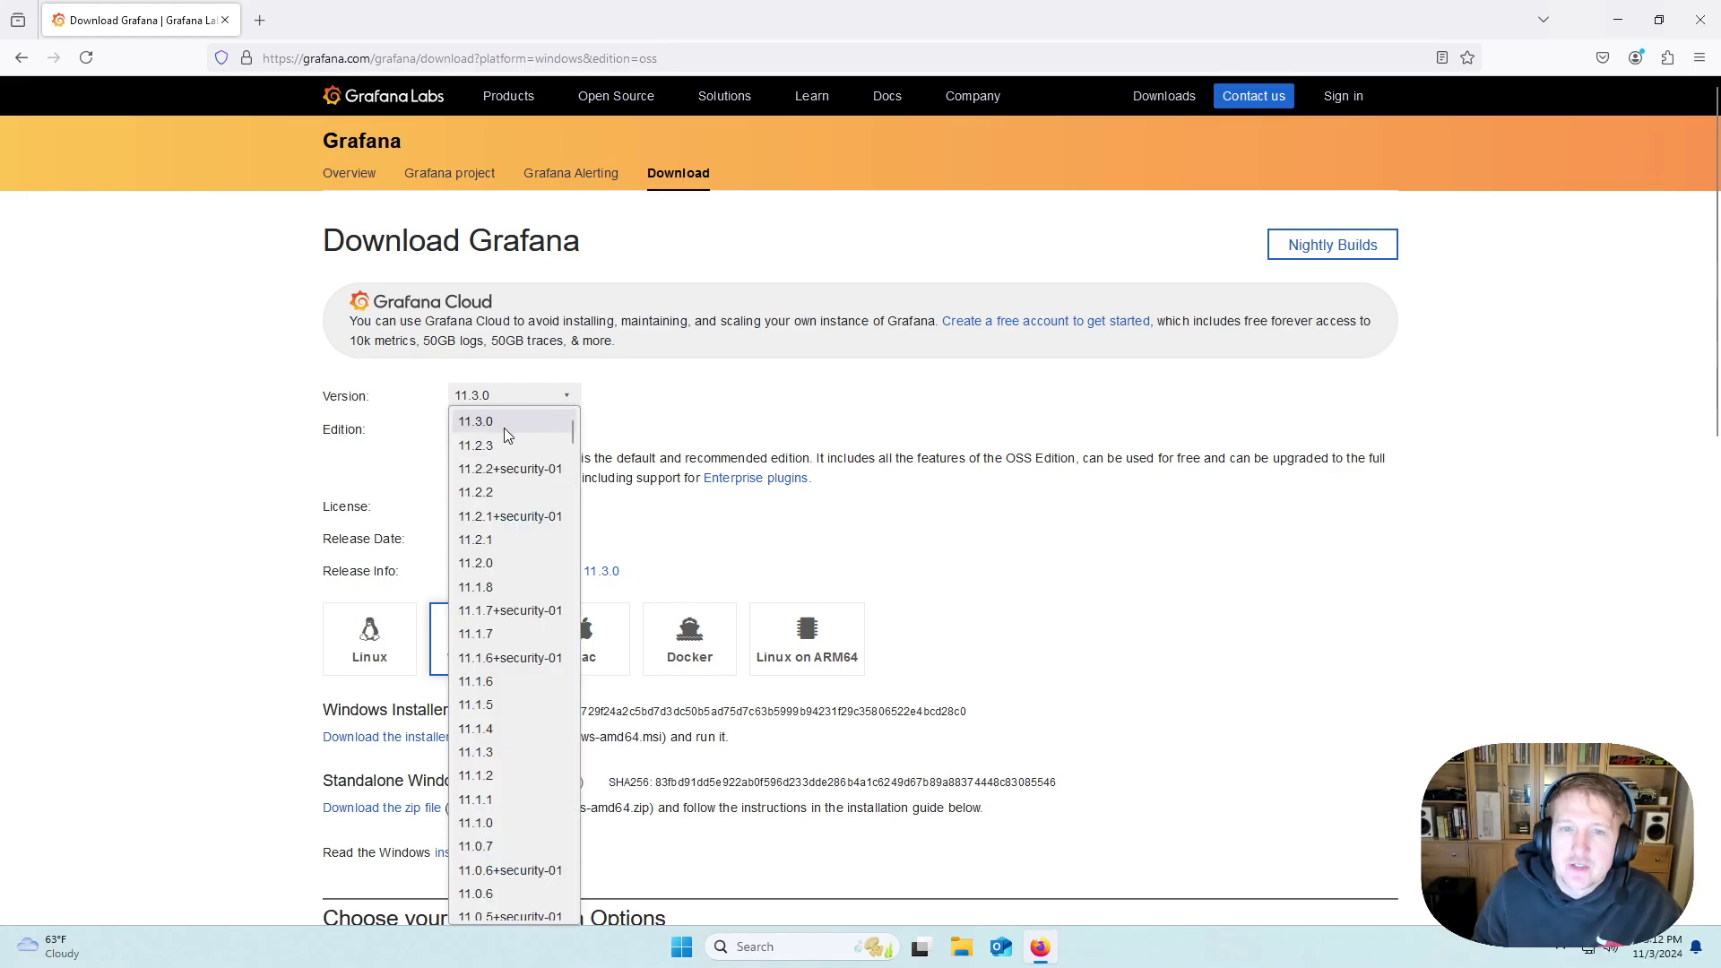
click(708, 417)
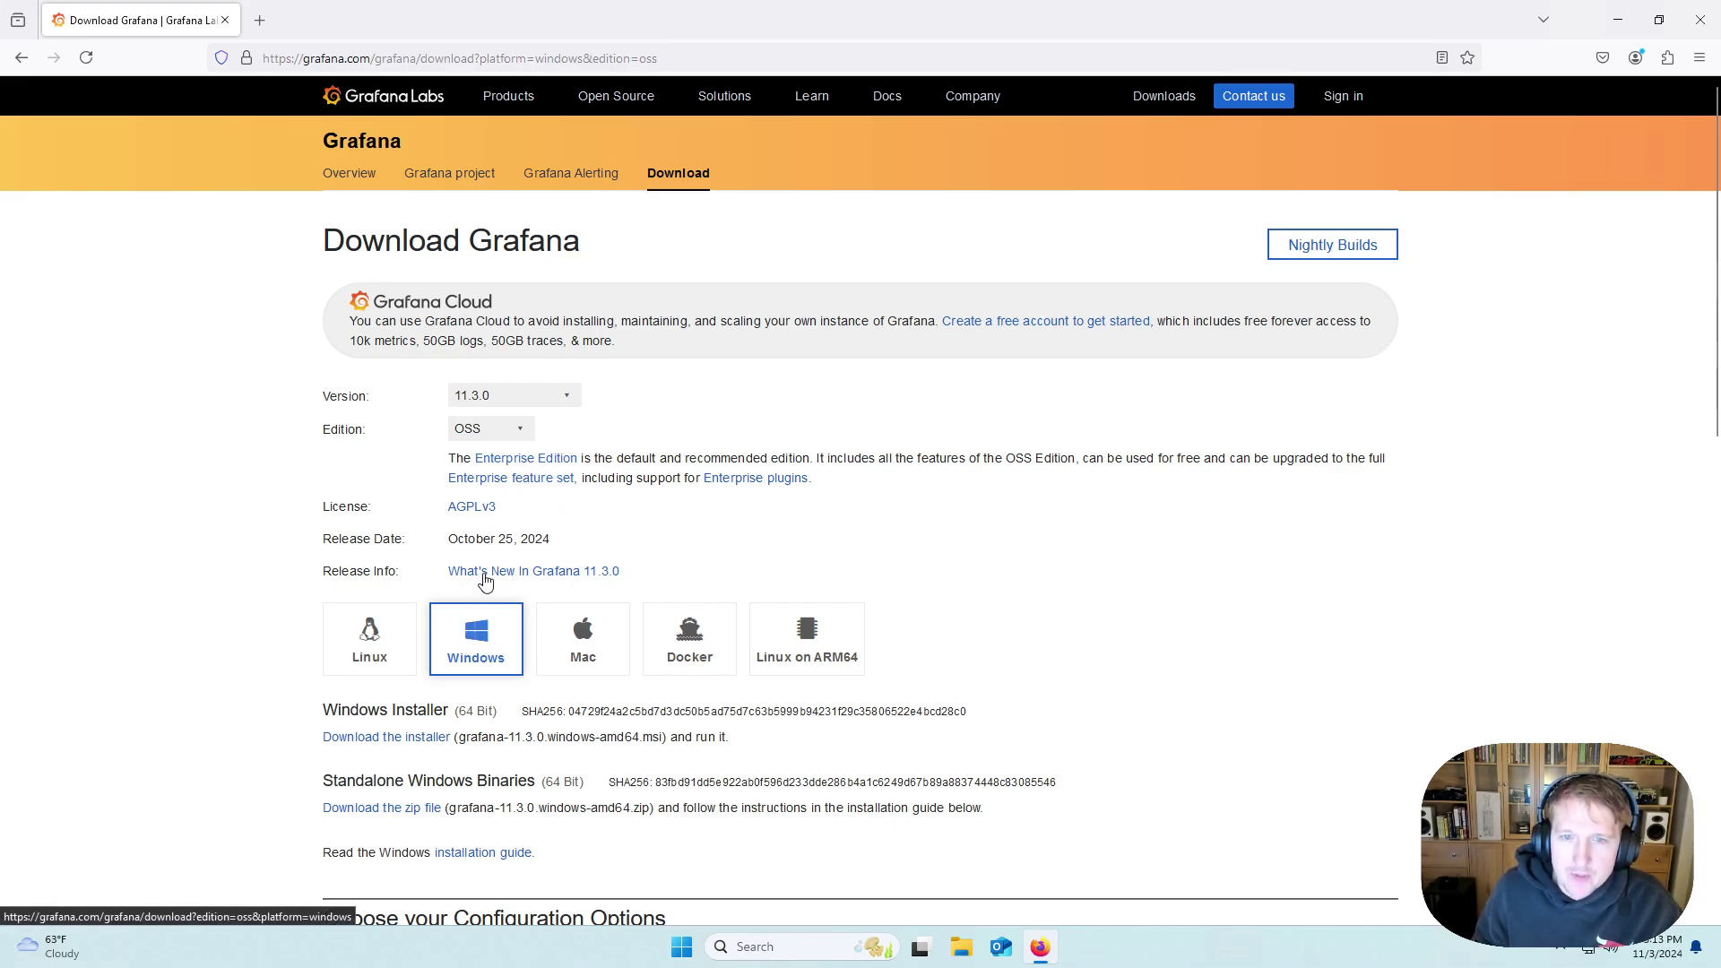
click(525, 435)
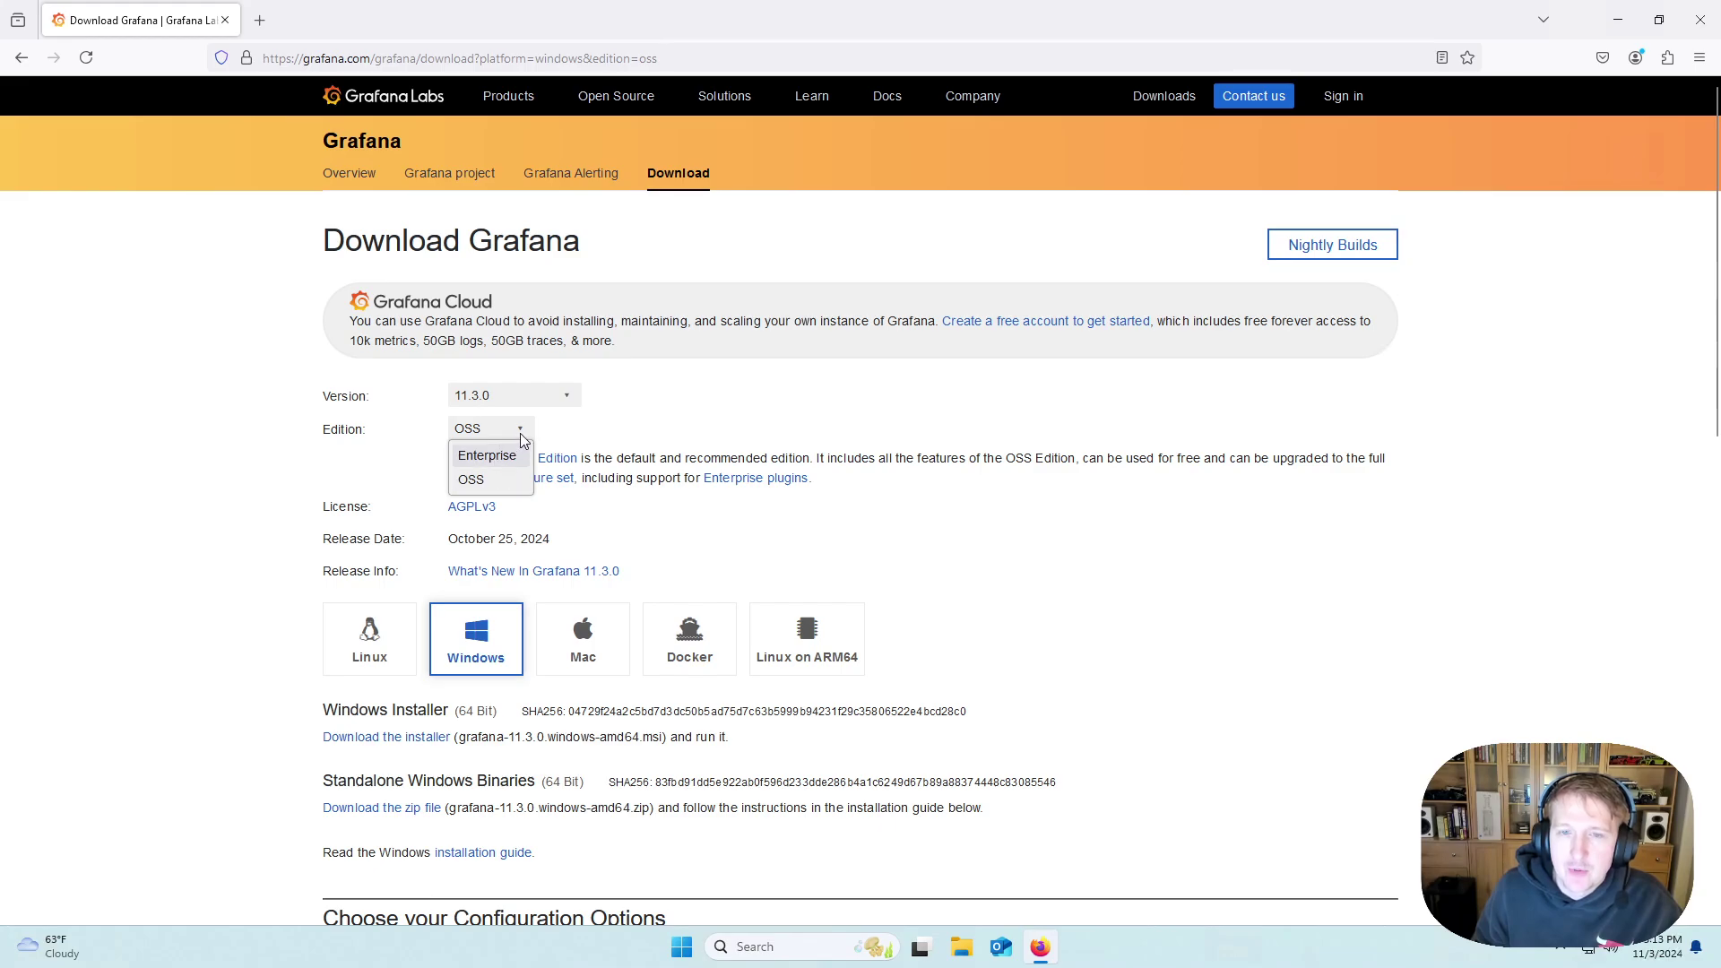
click(523, 434)
scroll(703, 484, down, 2)
scroll(703, 484, down, 2)
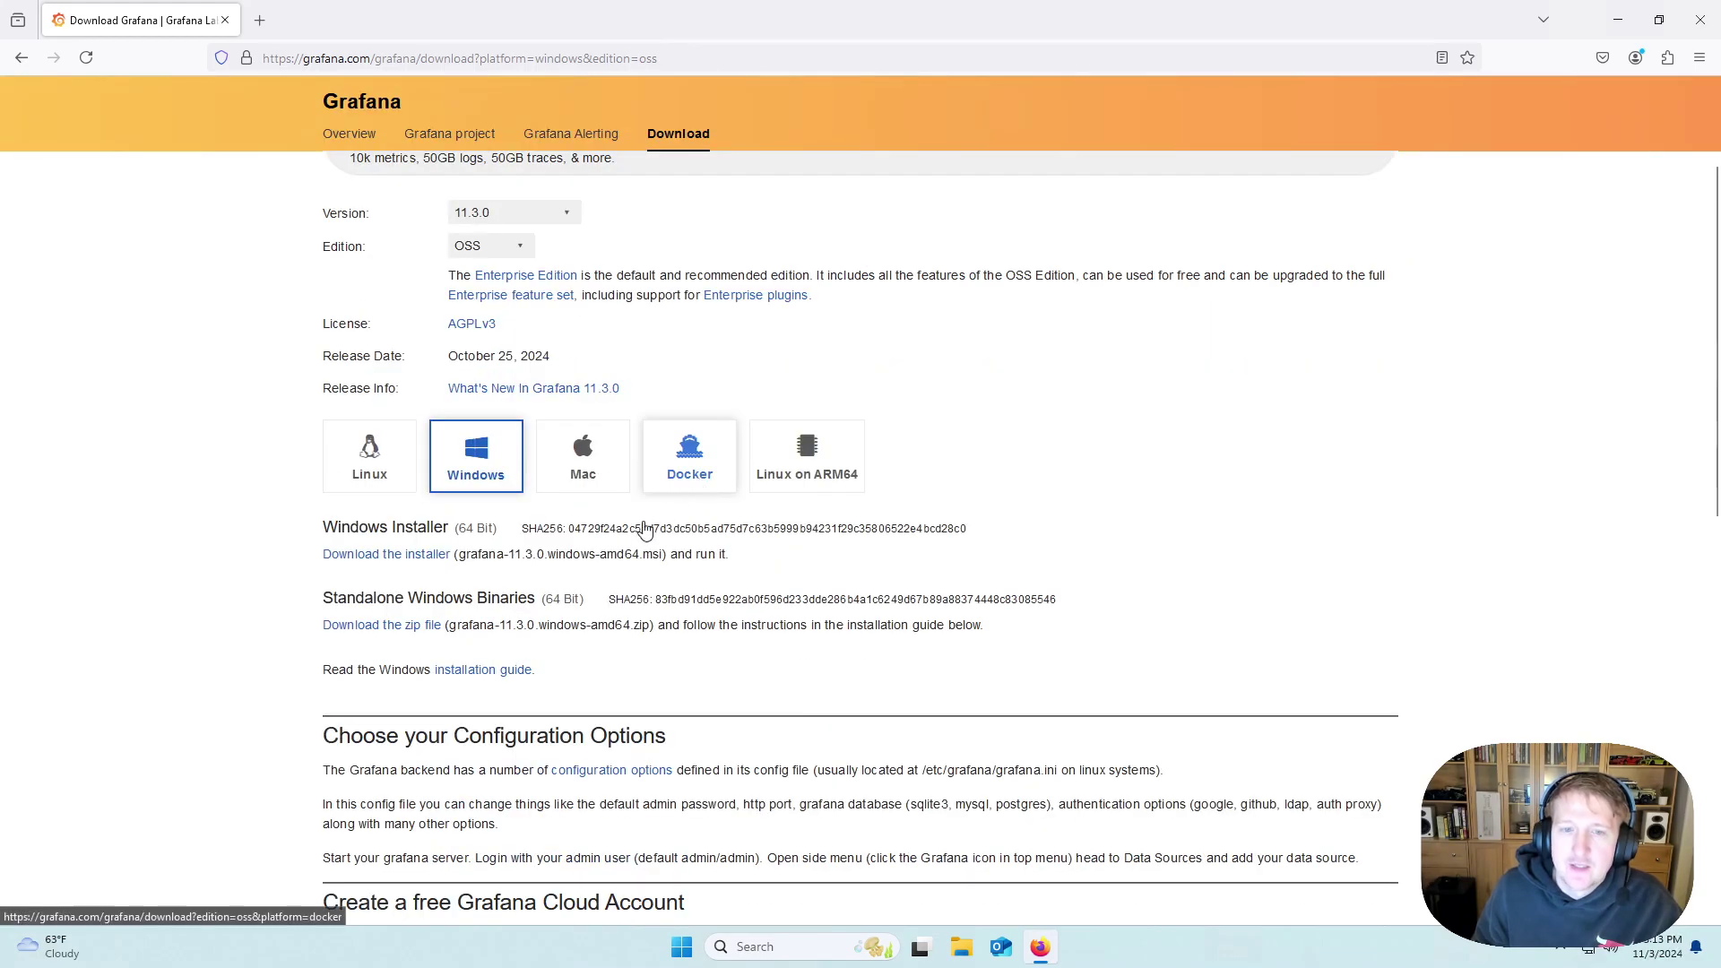
Download the Windows installer and delete its duplicate (1) copy from Downloads.
click(418, 562)
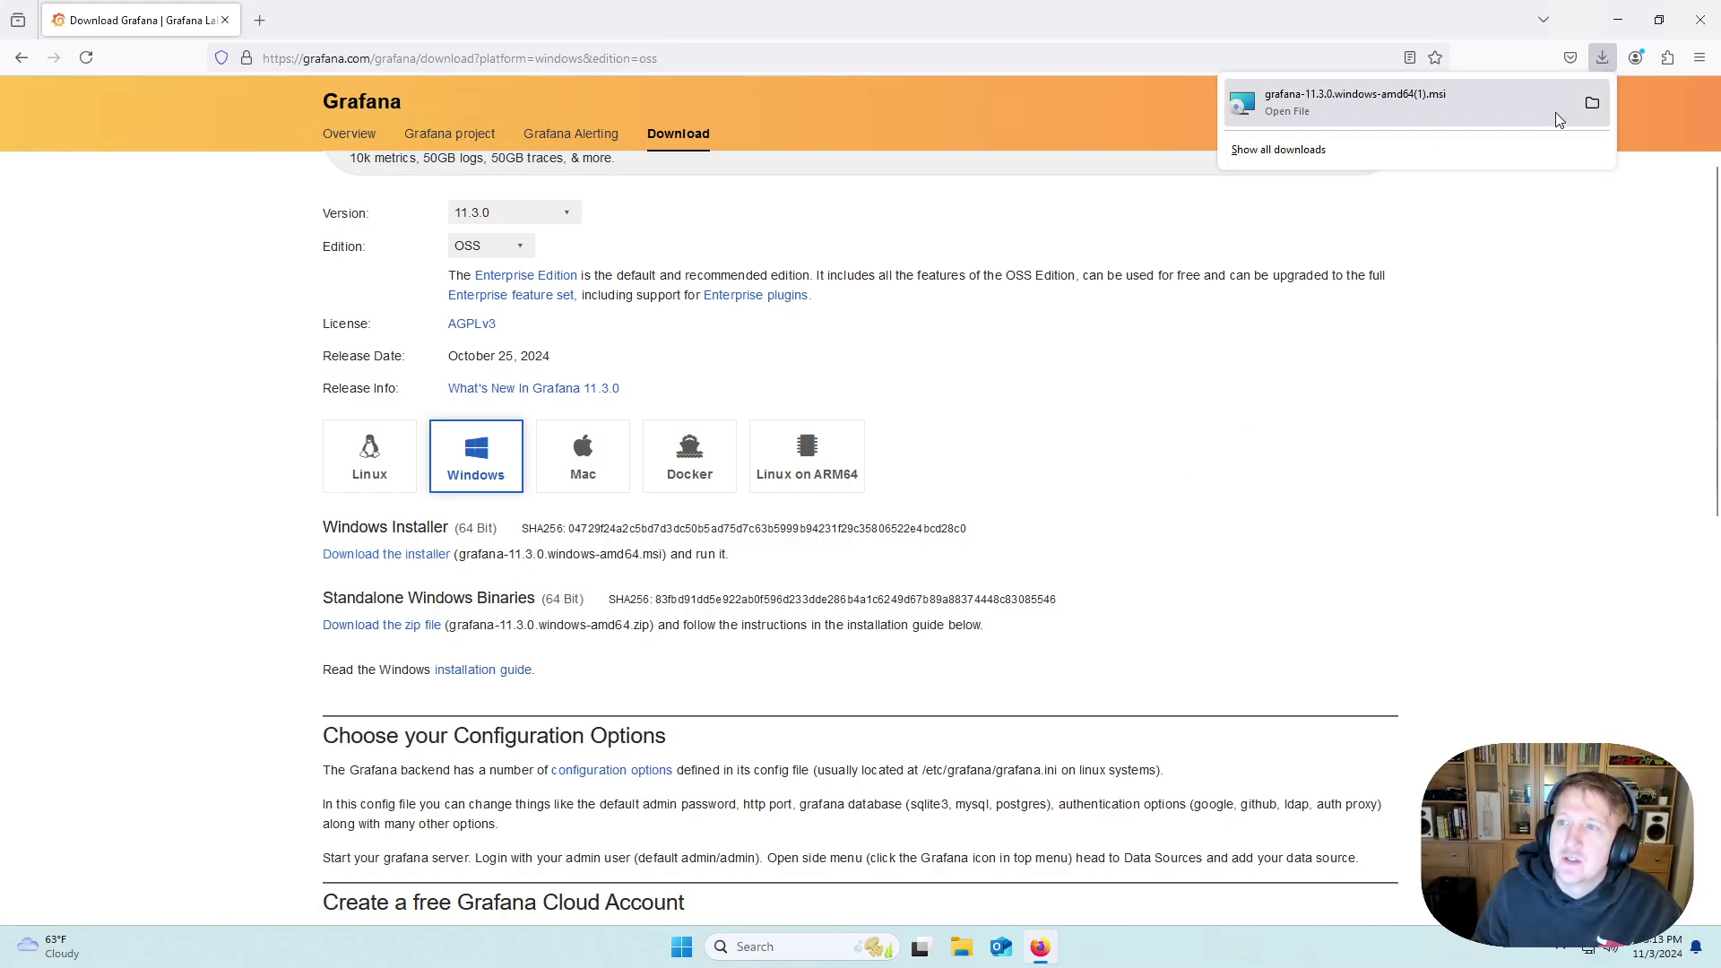
click(1591, 106)
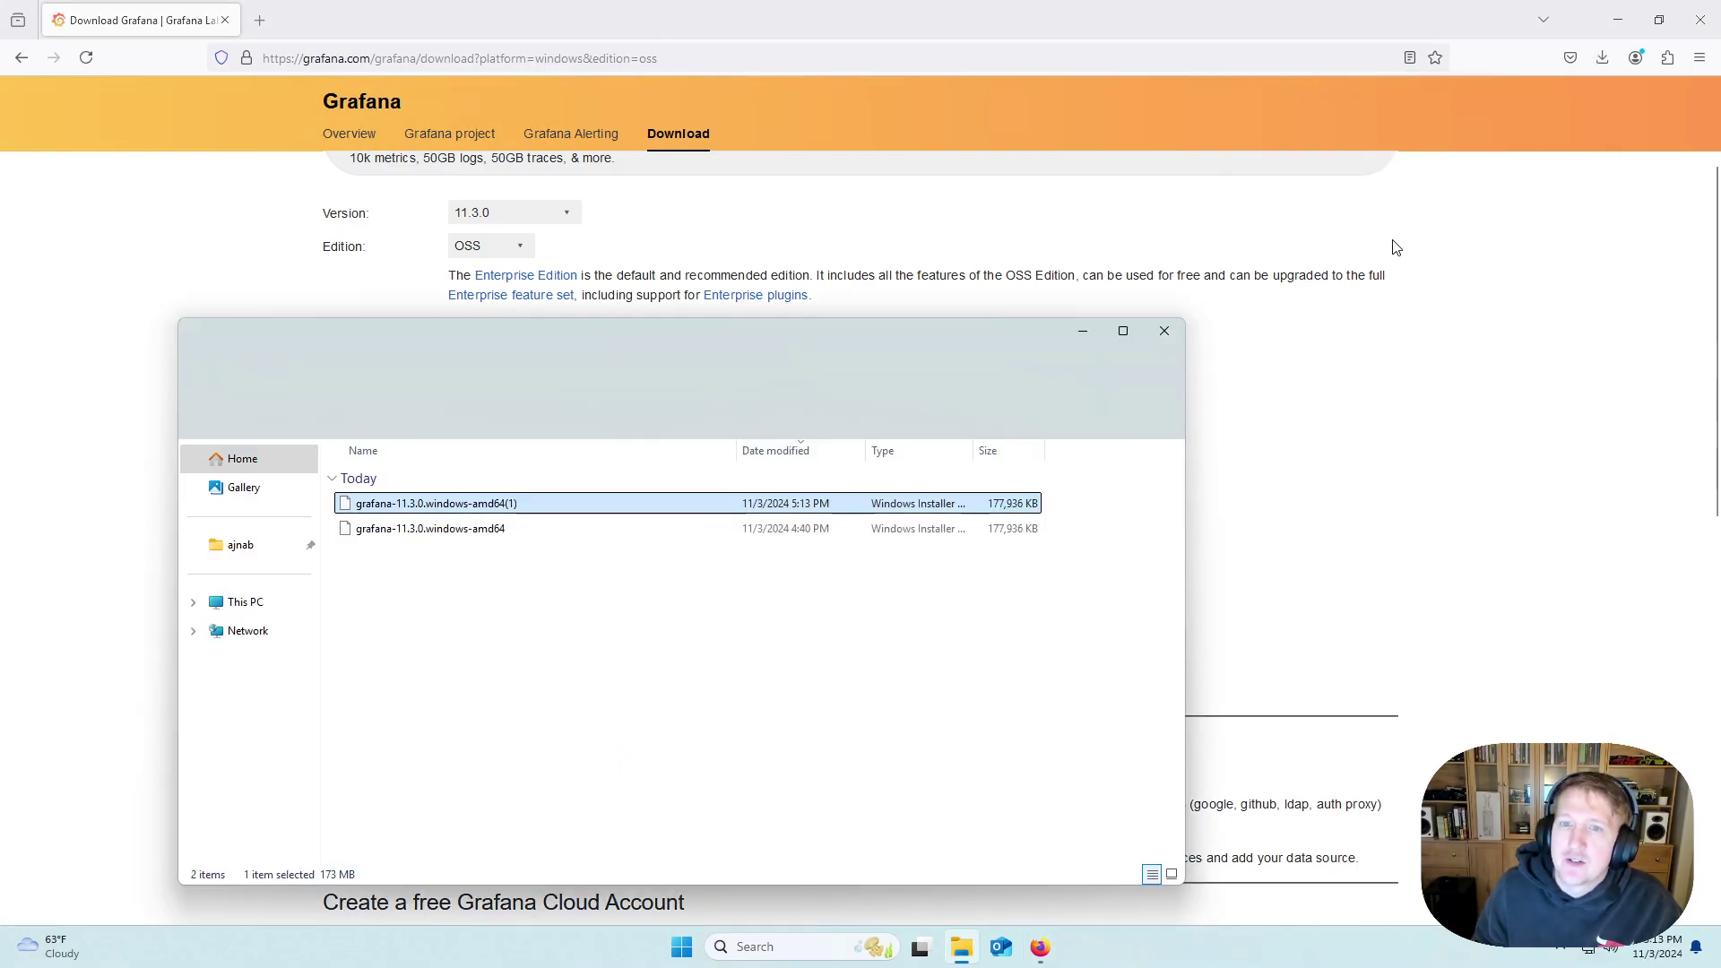
right_click(463, 508)
click(705, 536)
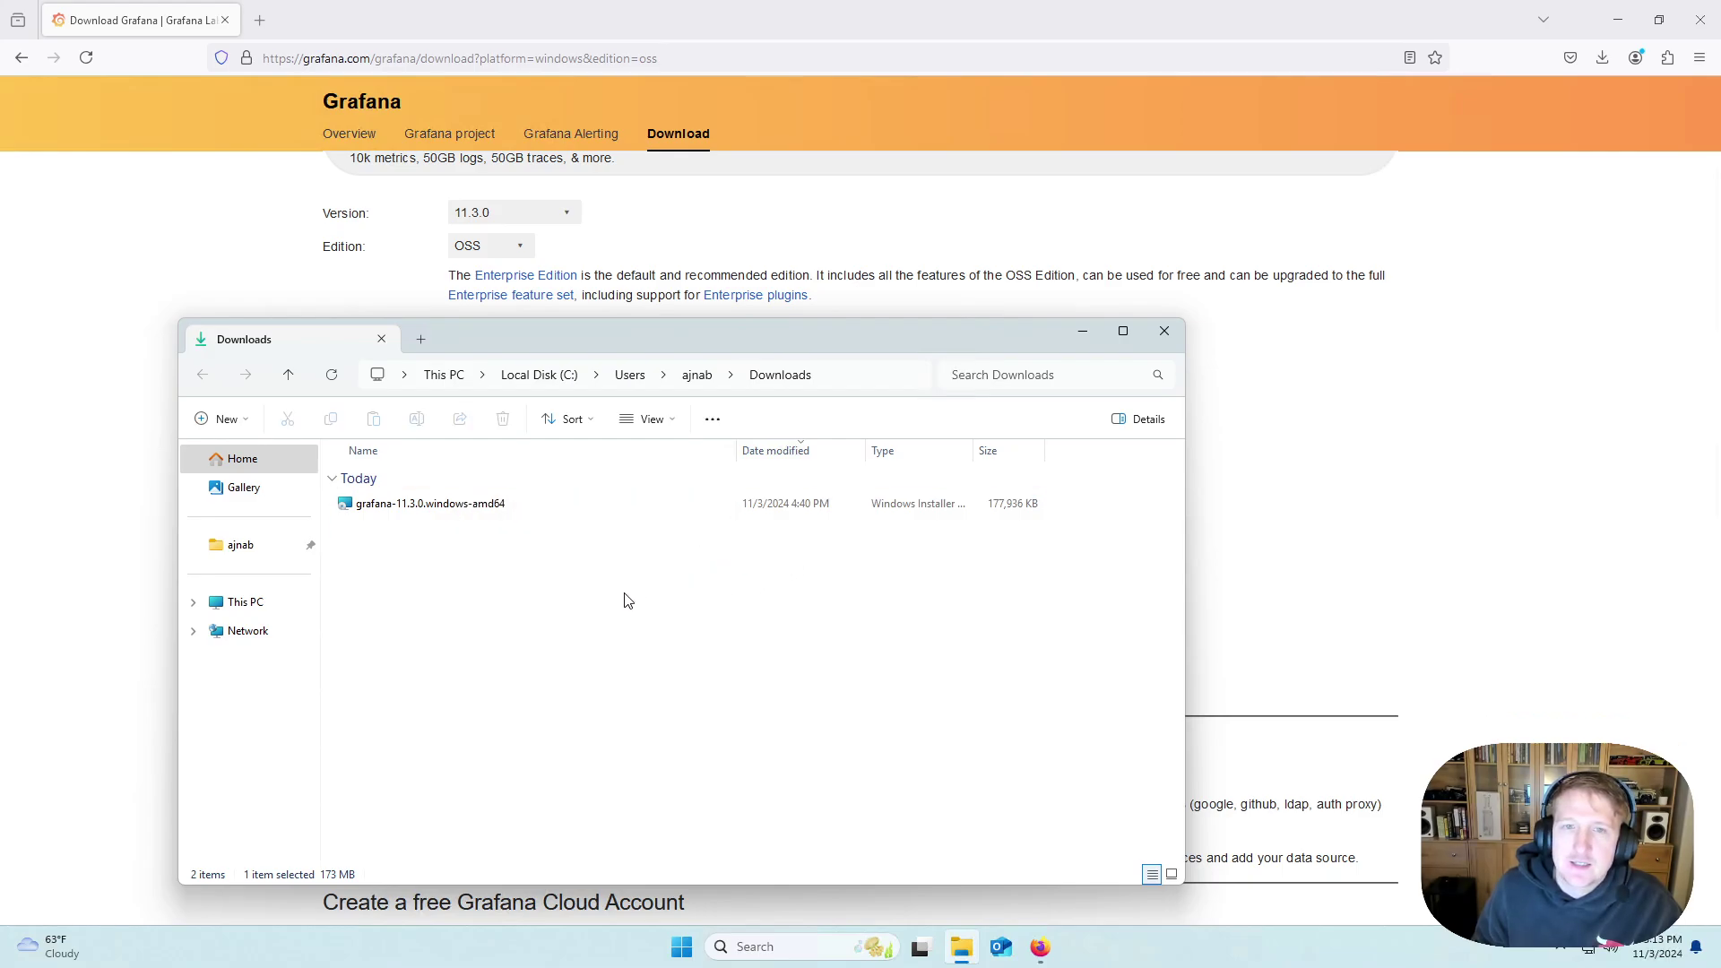
click(1617, 19)
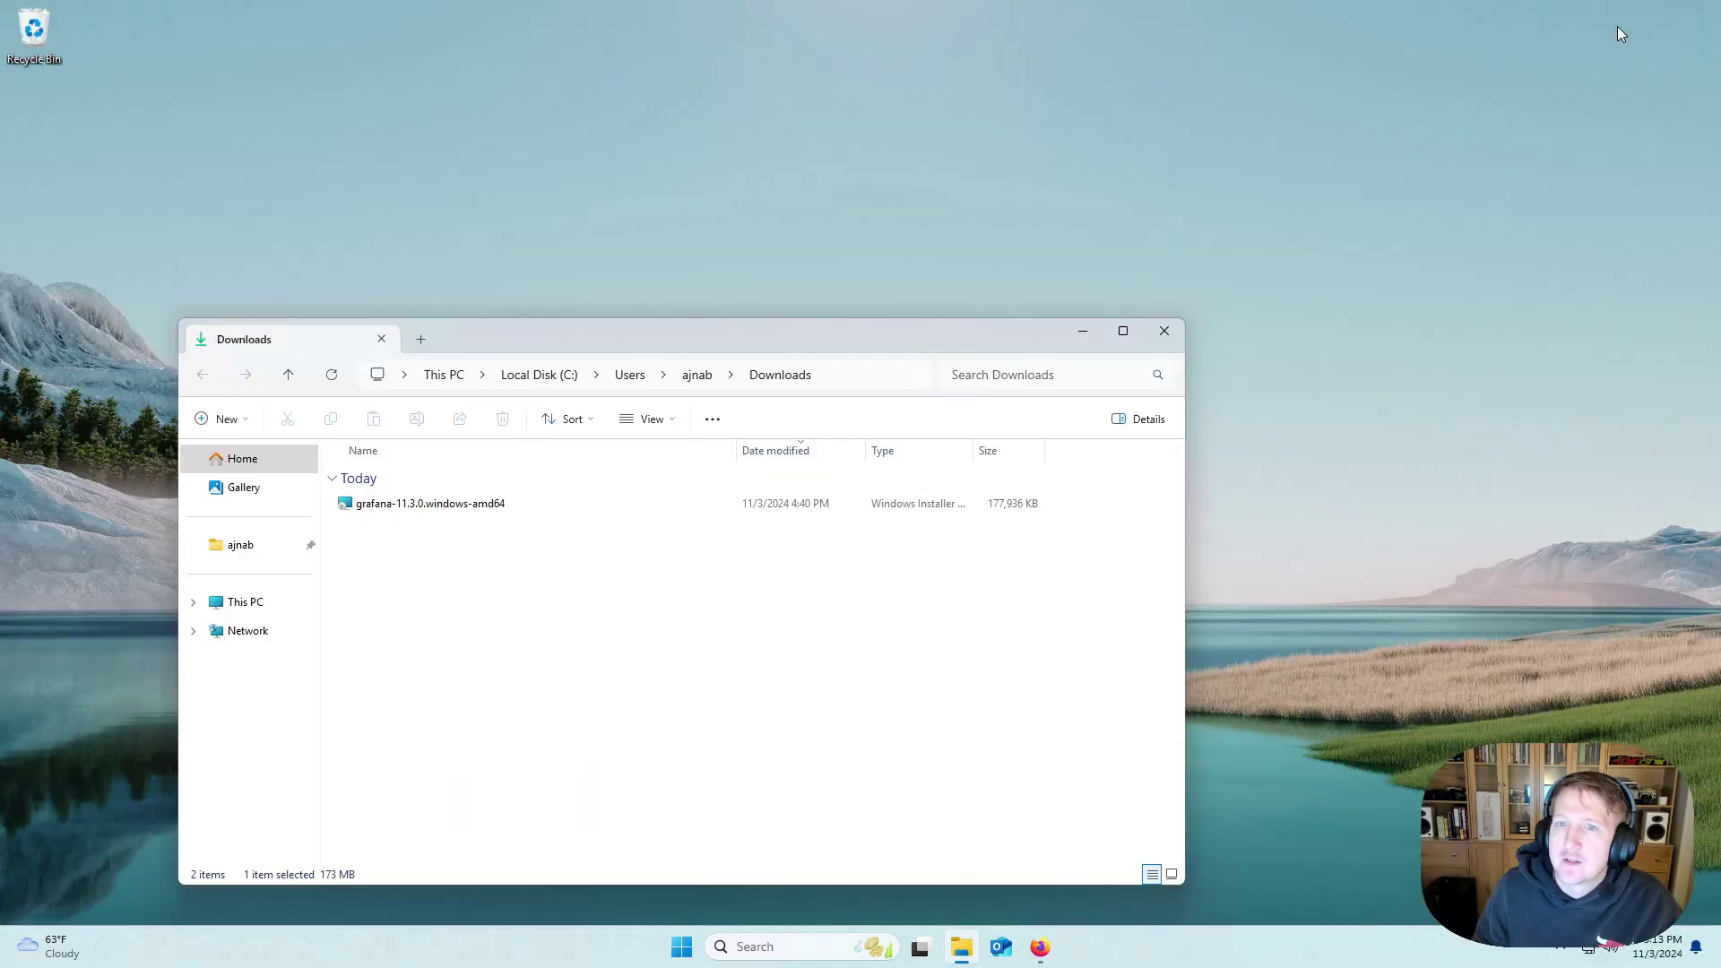
Run the Grafana .msi, accept the license, keep the default features, and approve the installation.
double_click(392, 503)
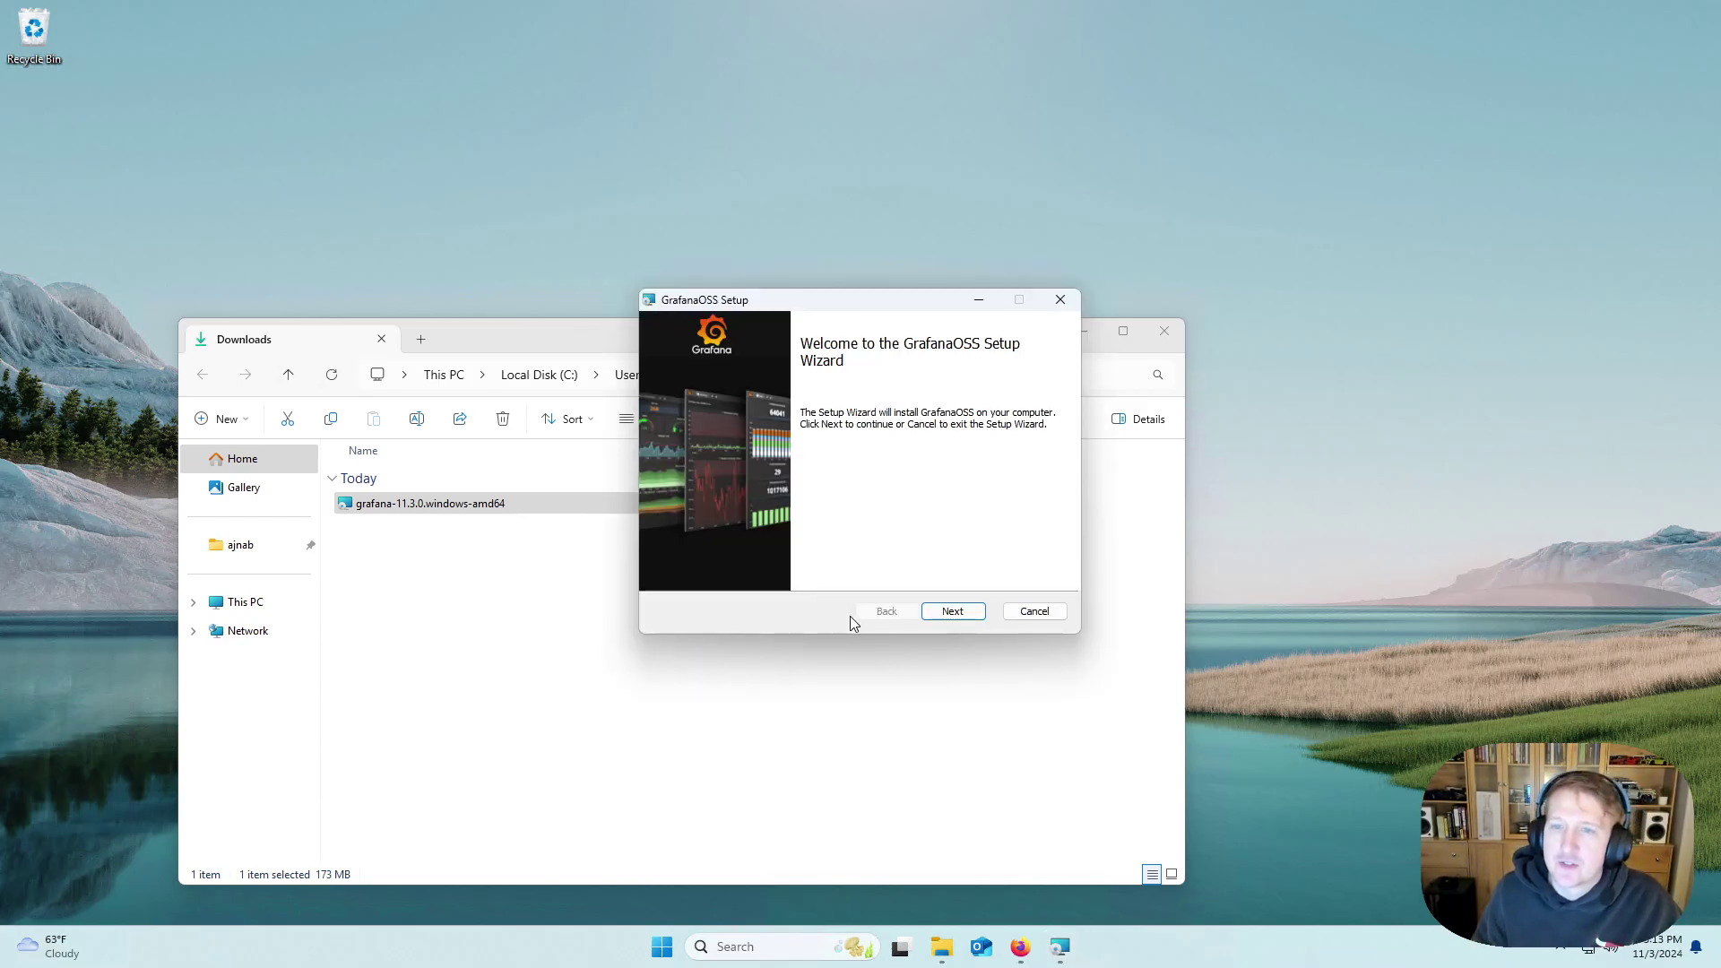
click(941, 611)
click(757, 571)
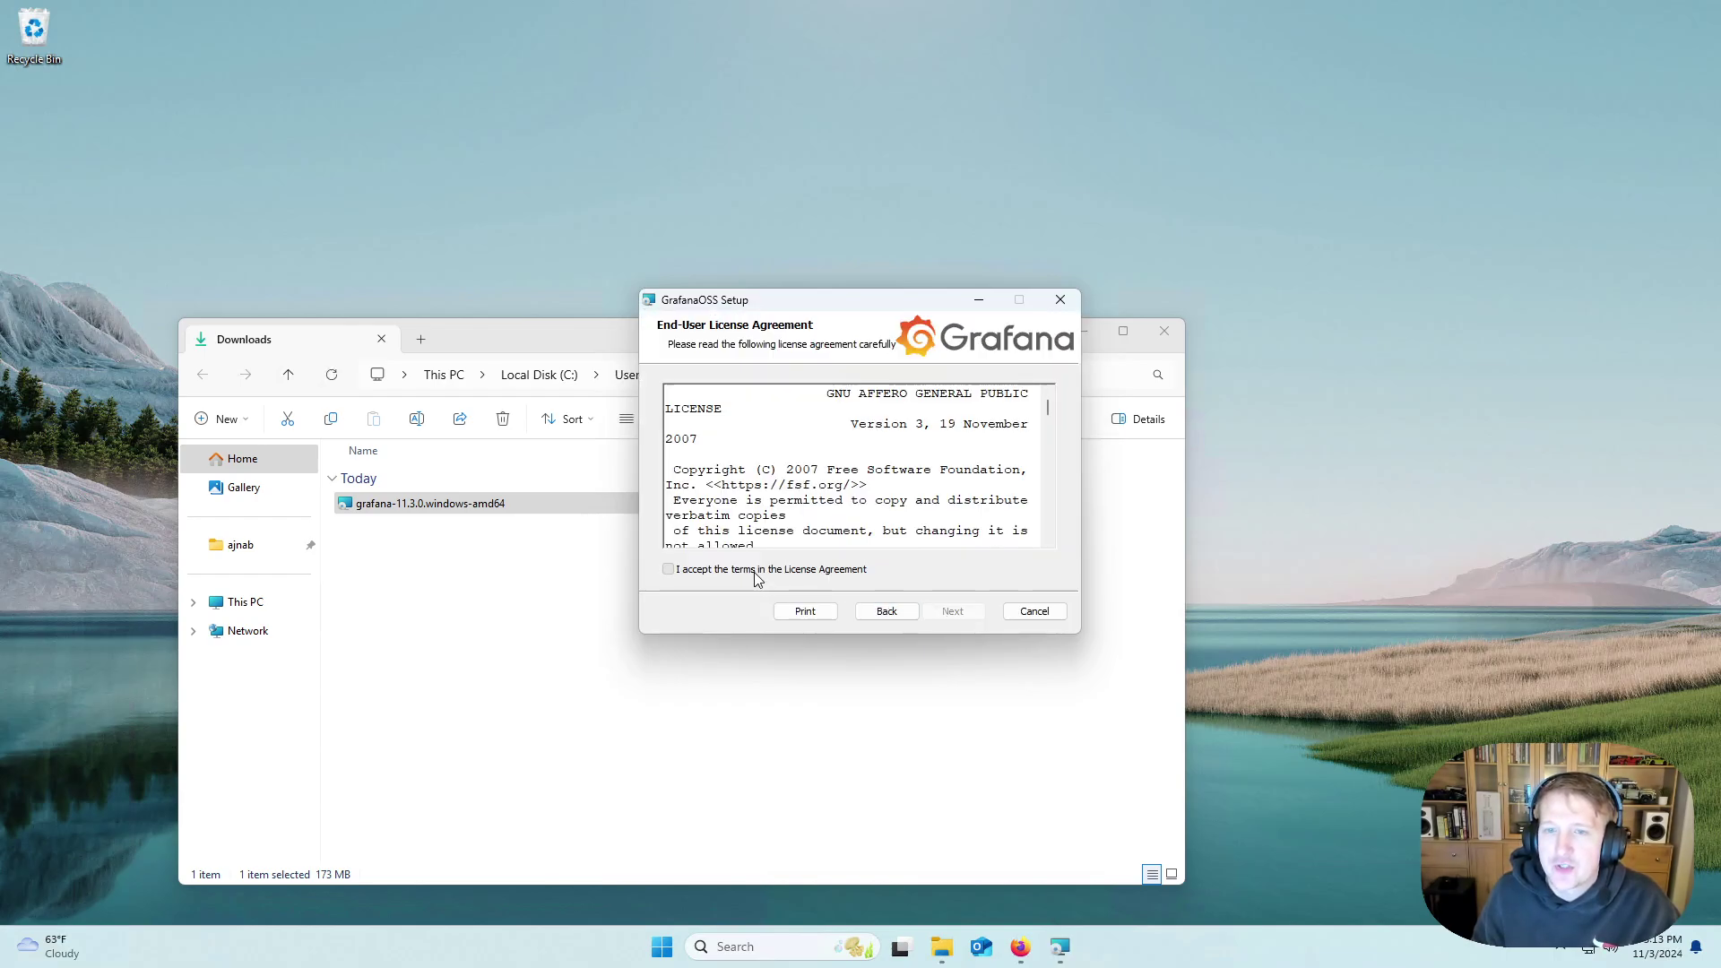
click(966, 613)
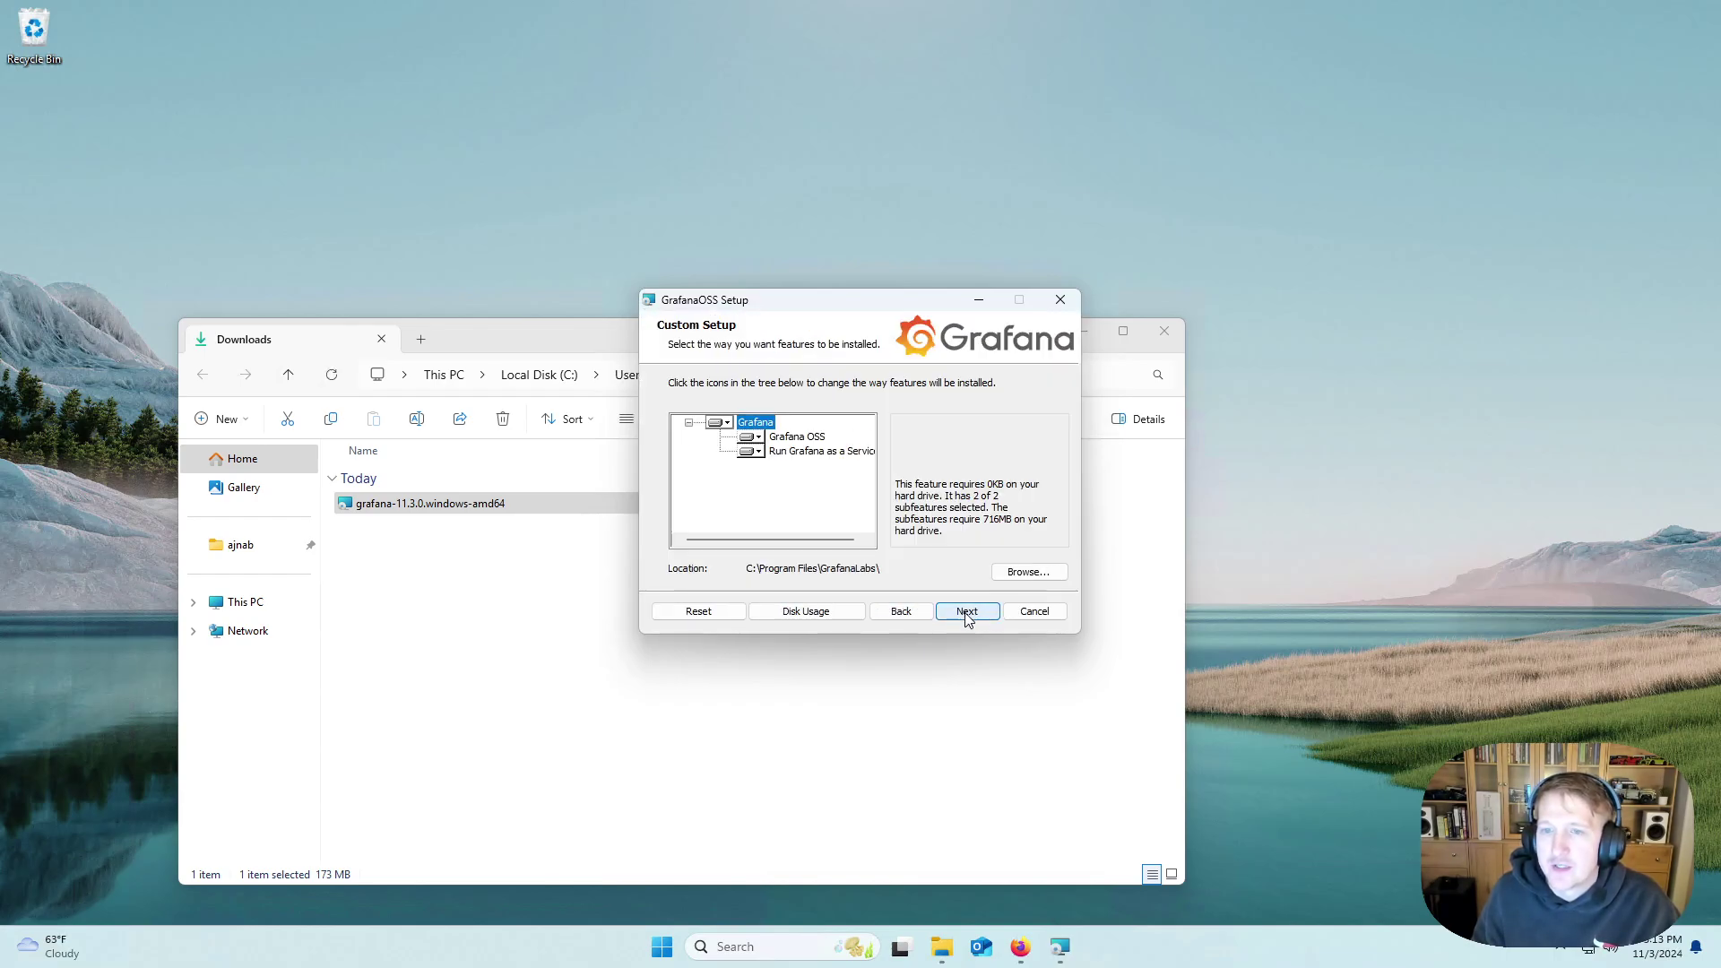
click(966, 615)
click(966, 615)
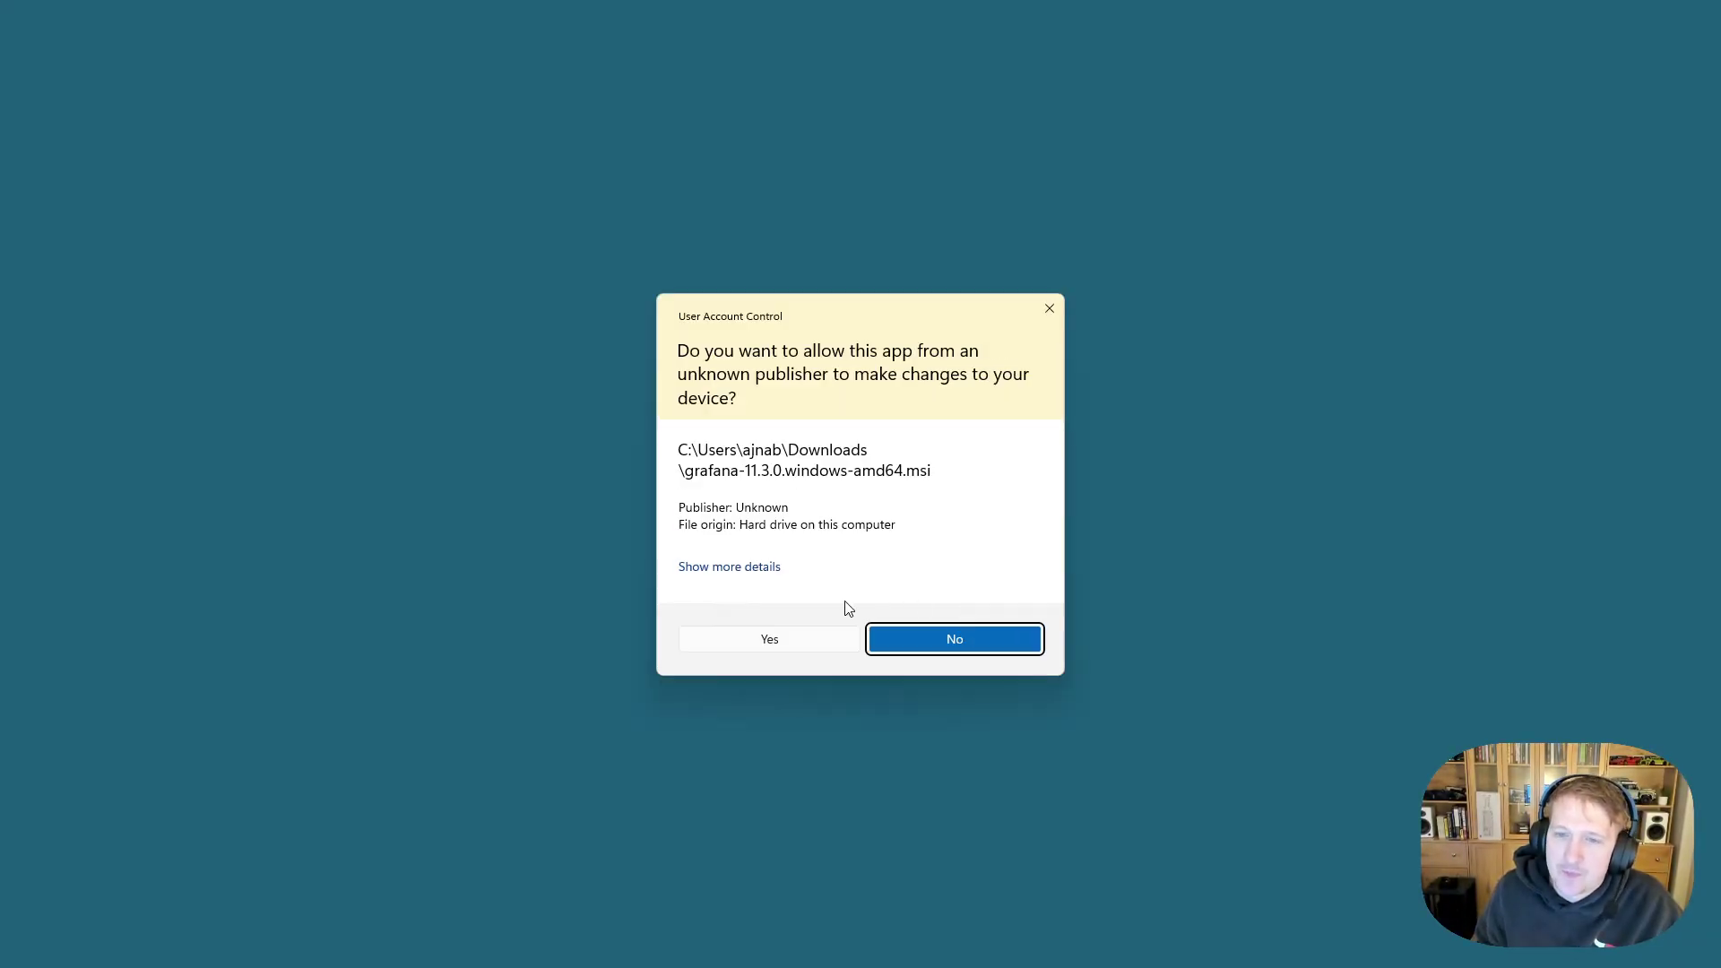
click(809, 638)
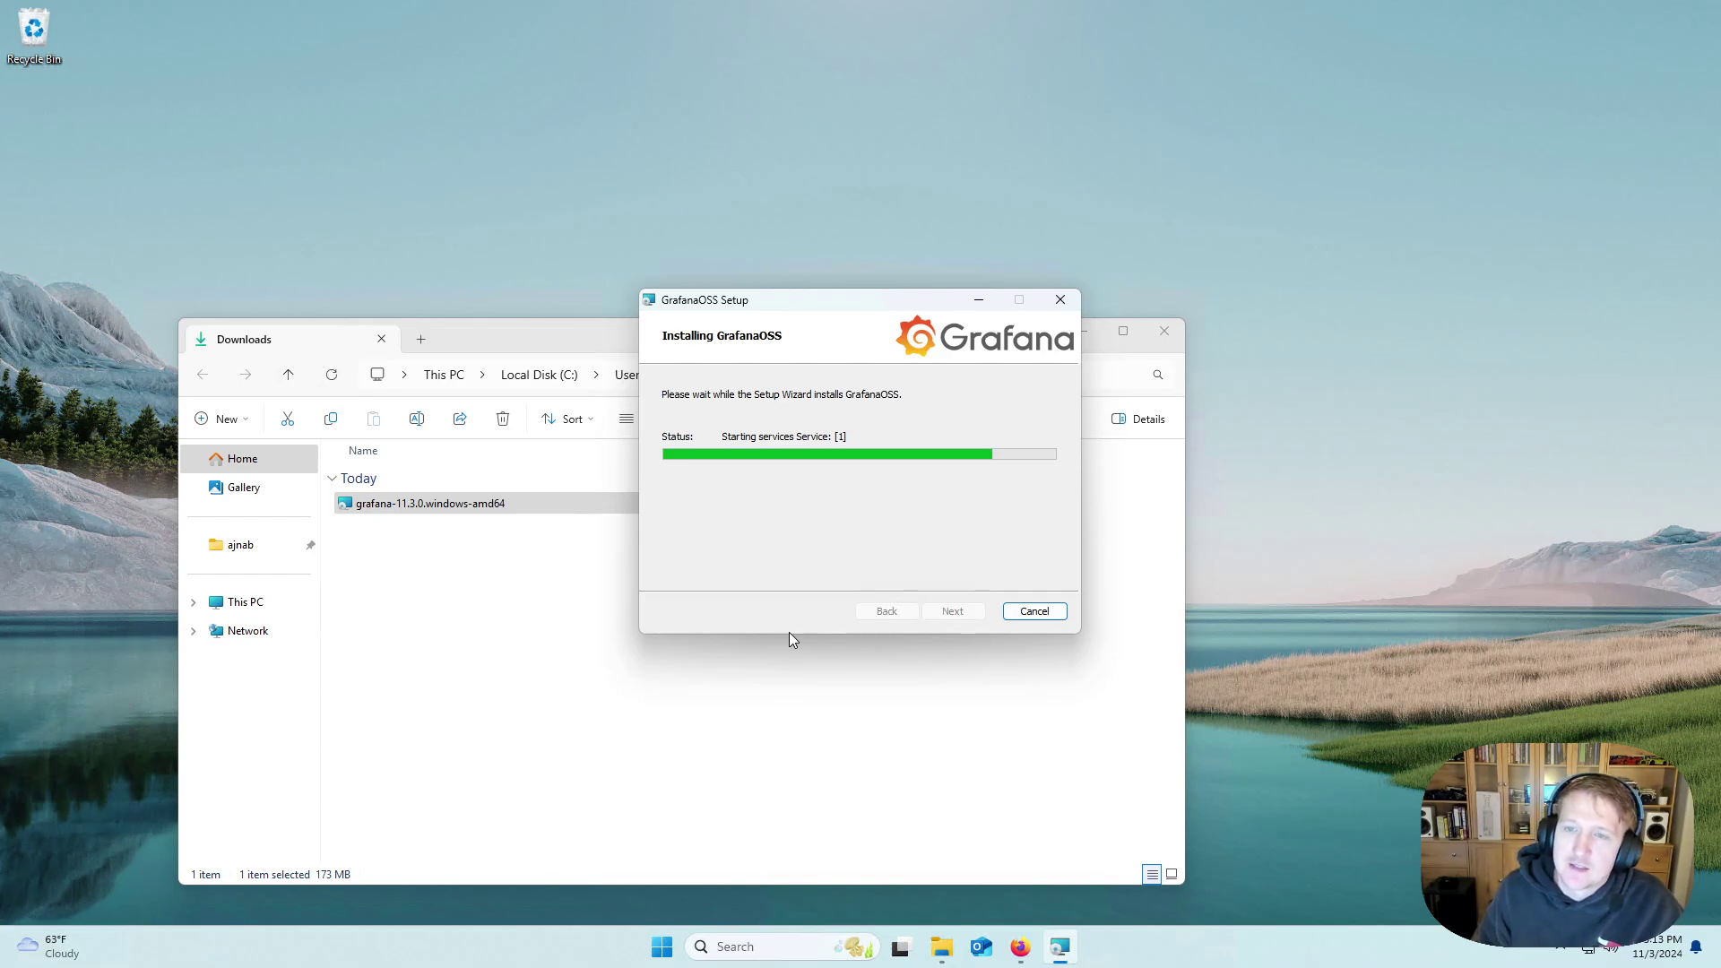
Close the finished installer and Downloads folder, then load localhost:3000 in Firefox.
click(956, 613)
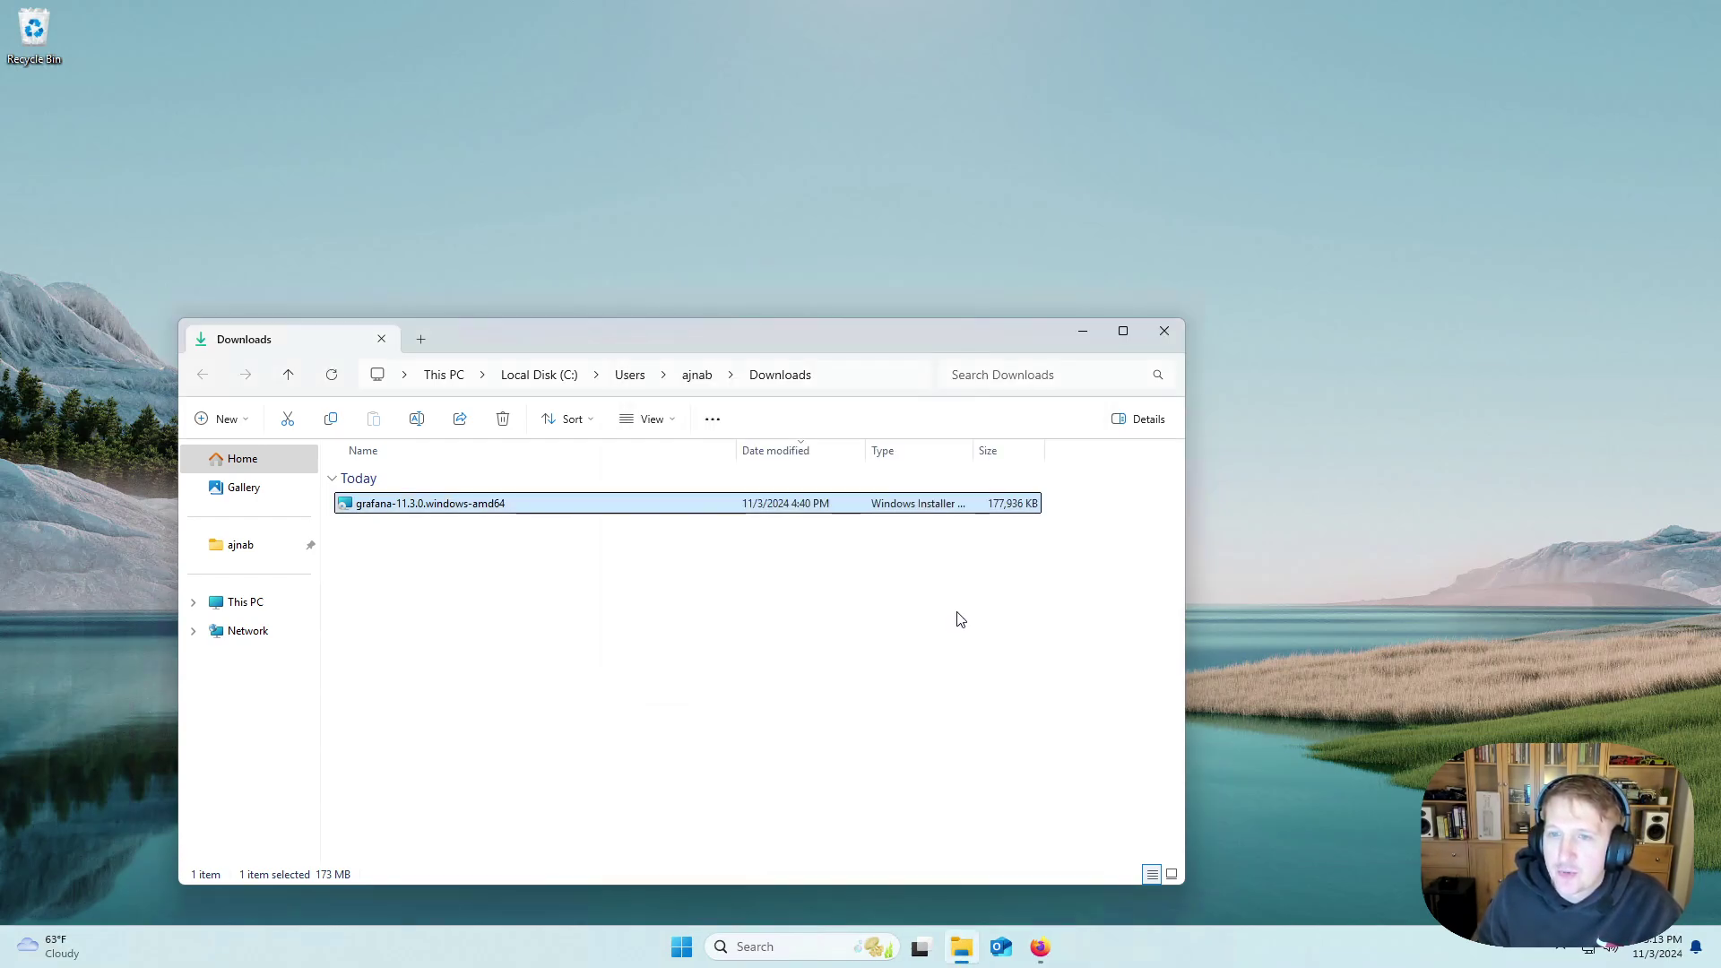
click(1164, 331)
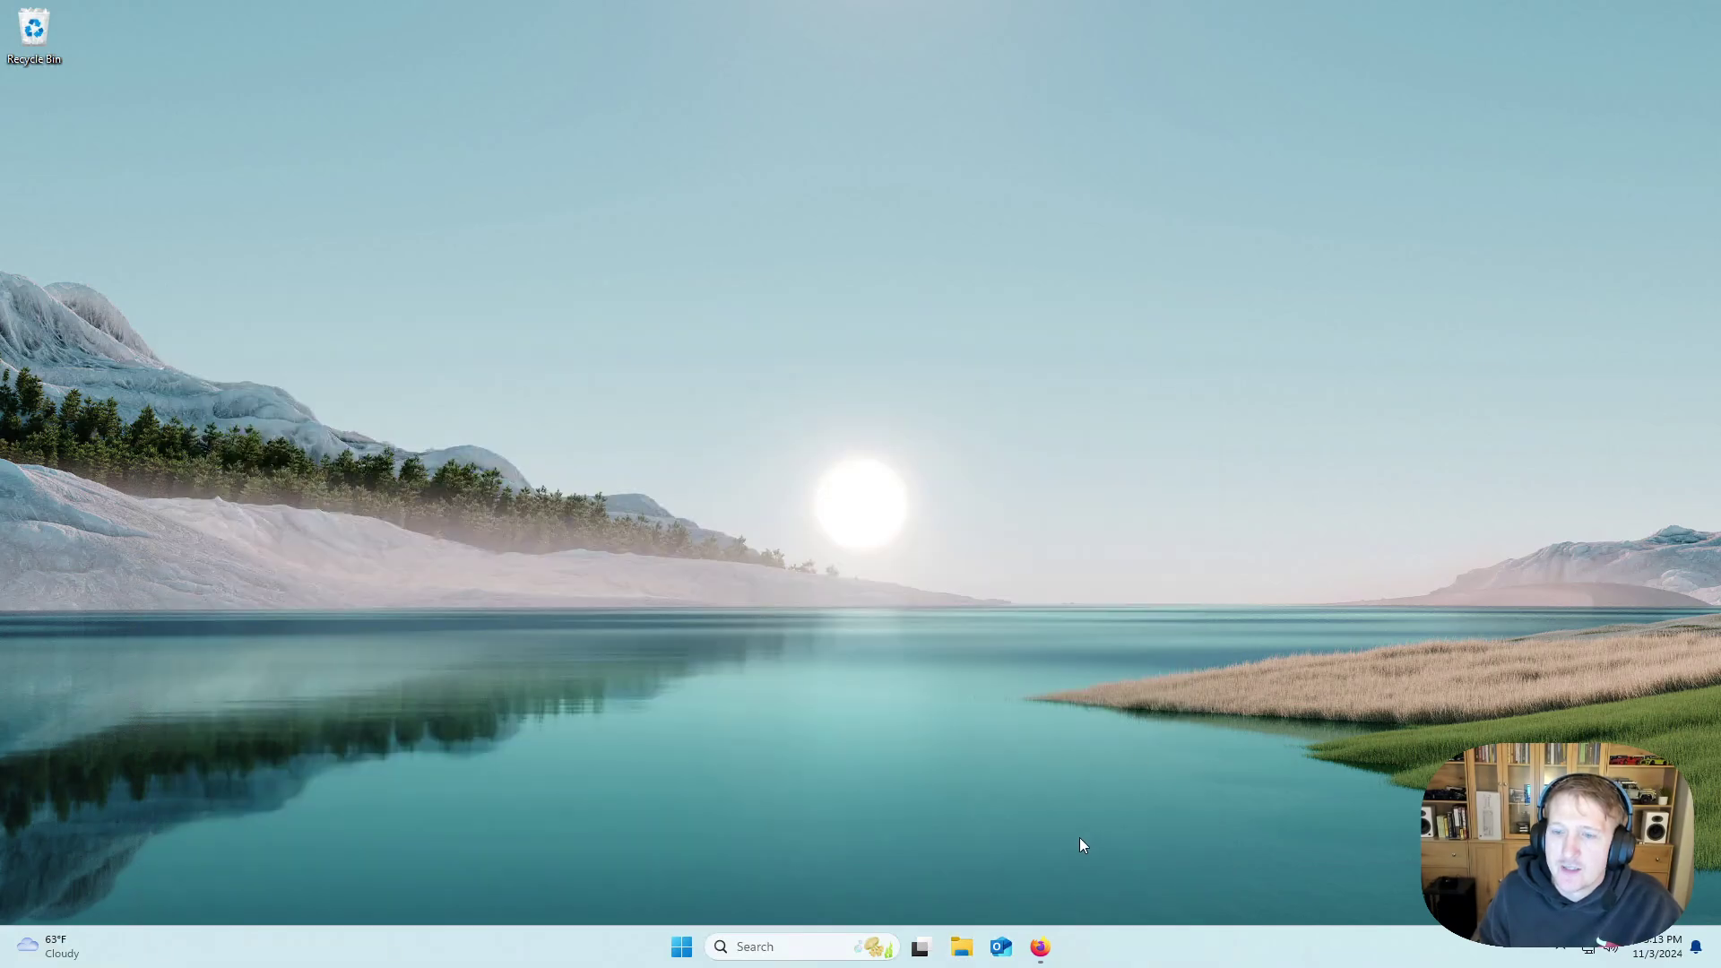
click(1039, 946)
click(500, 58)
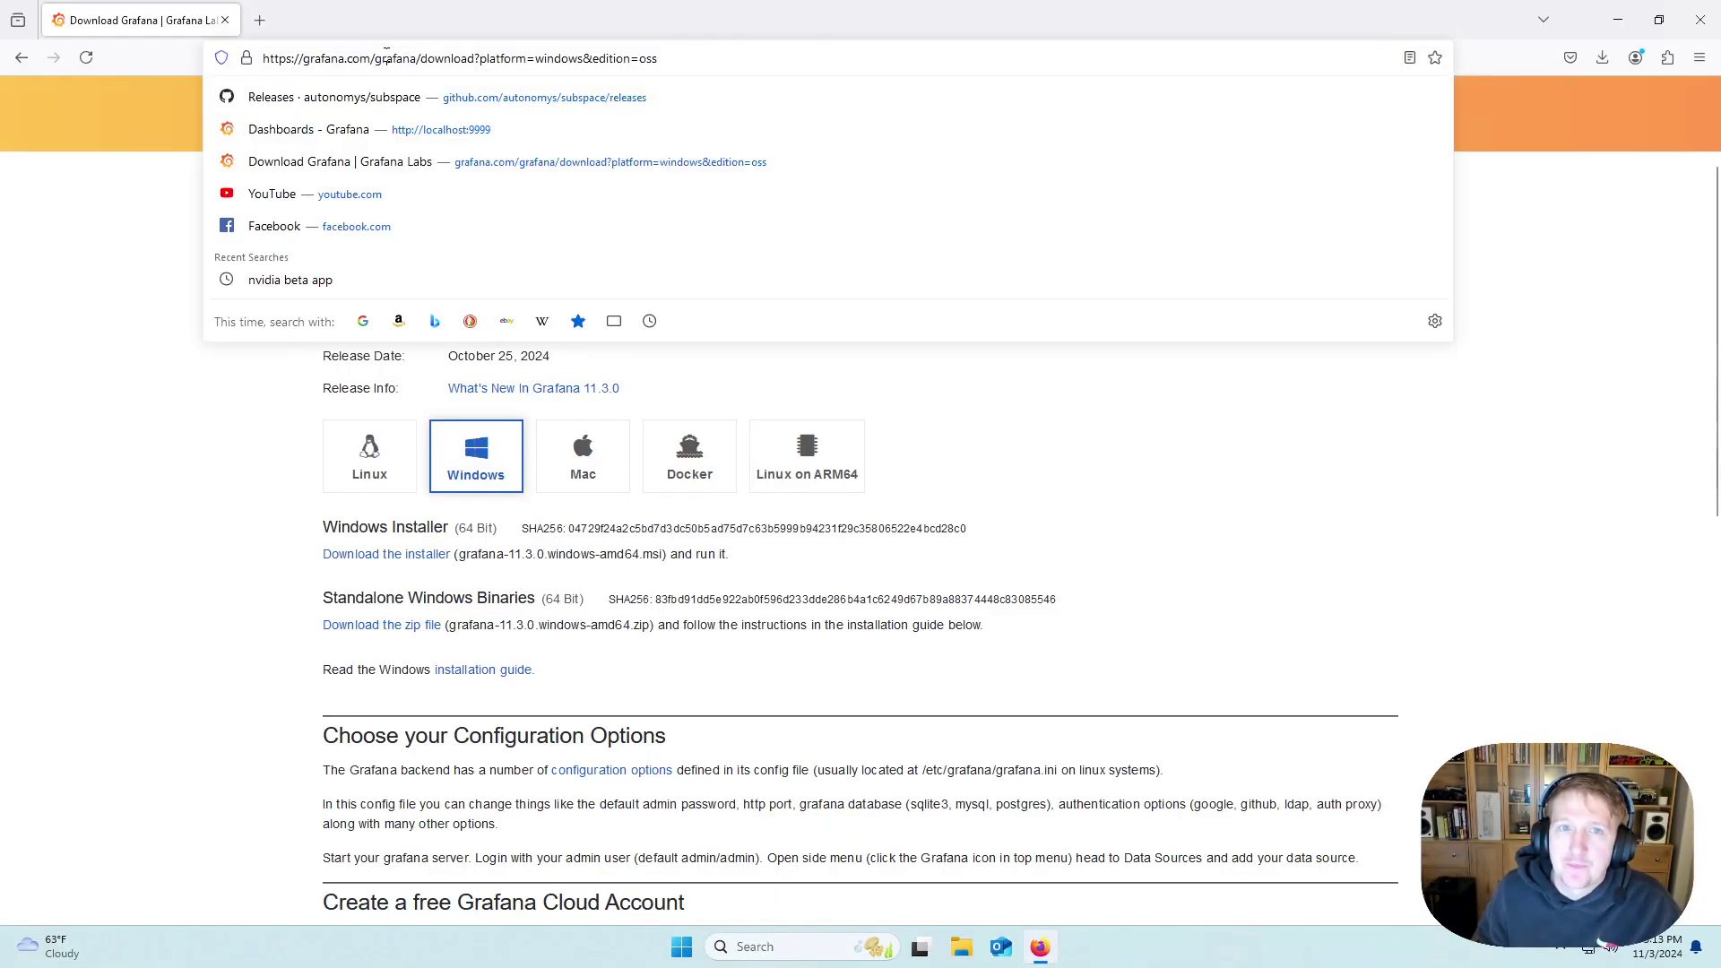
text(local)
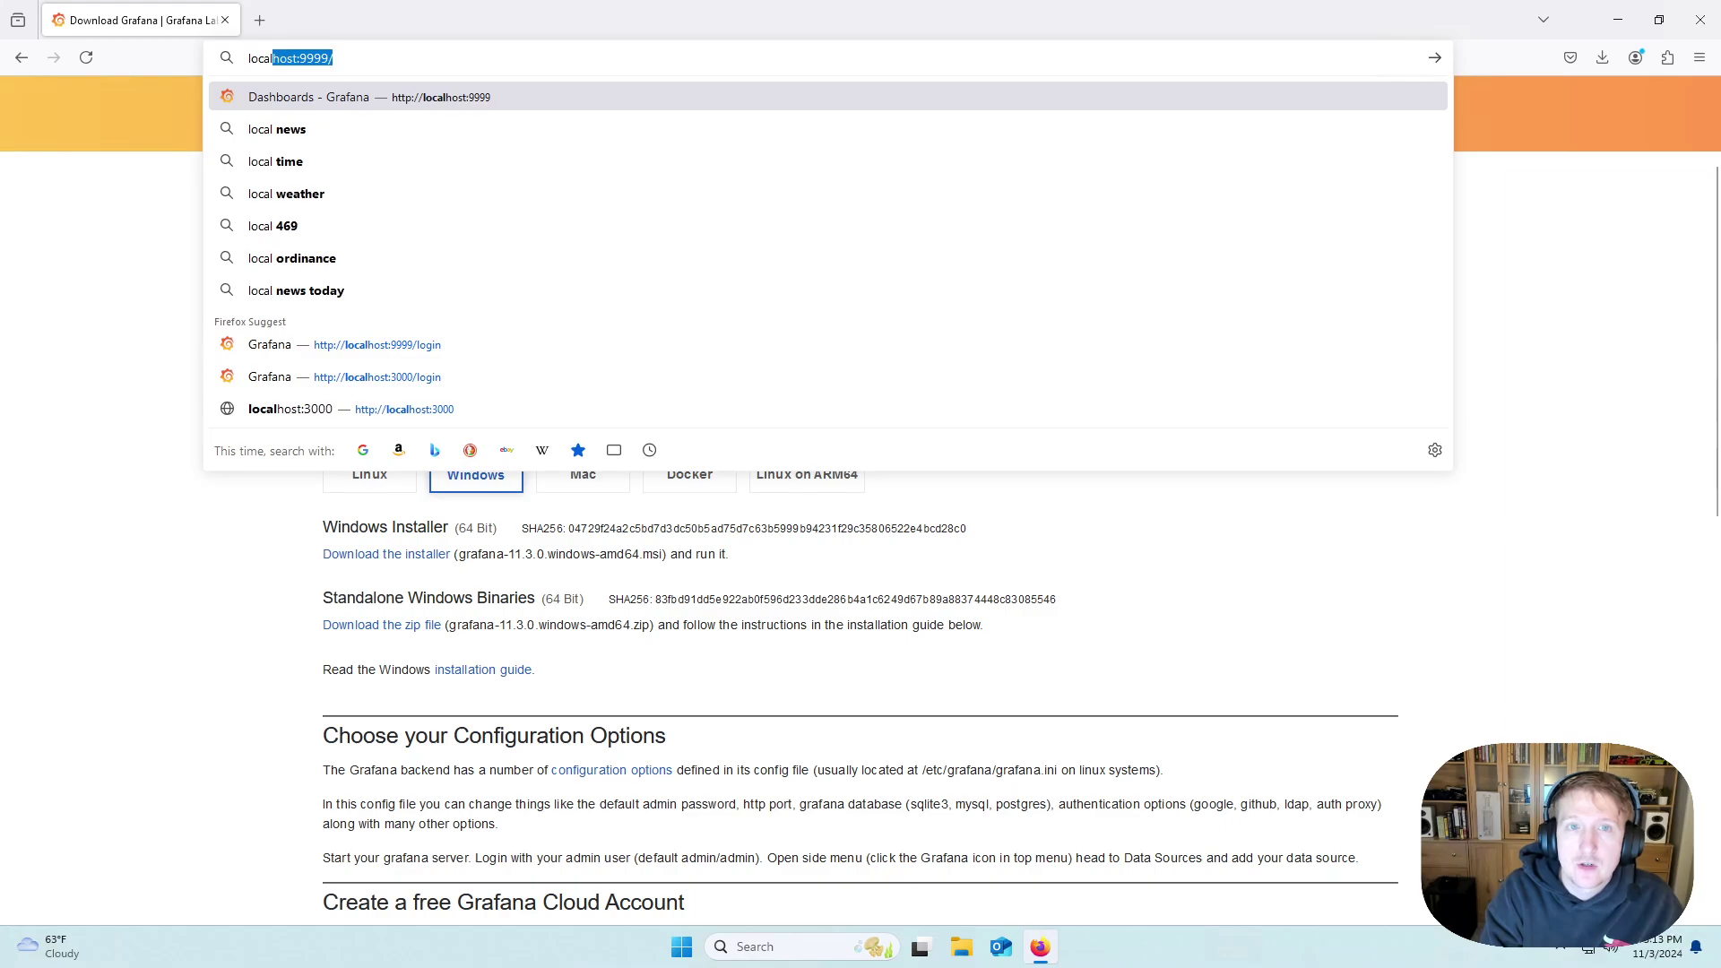
text(host:3000)
key(Return)
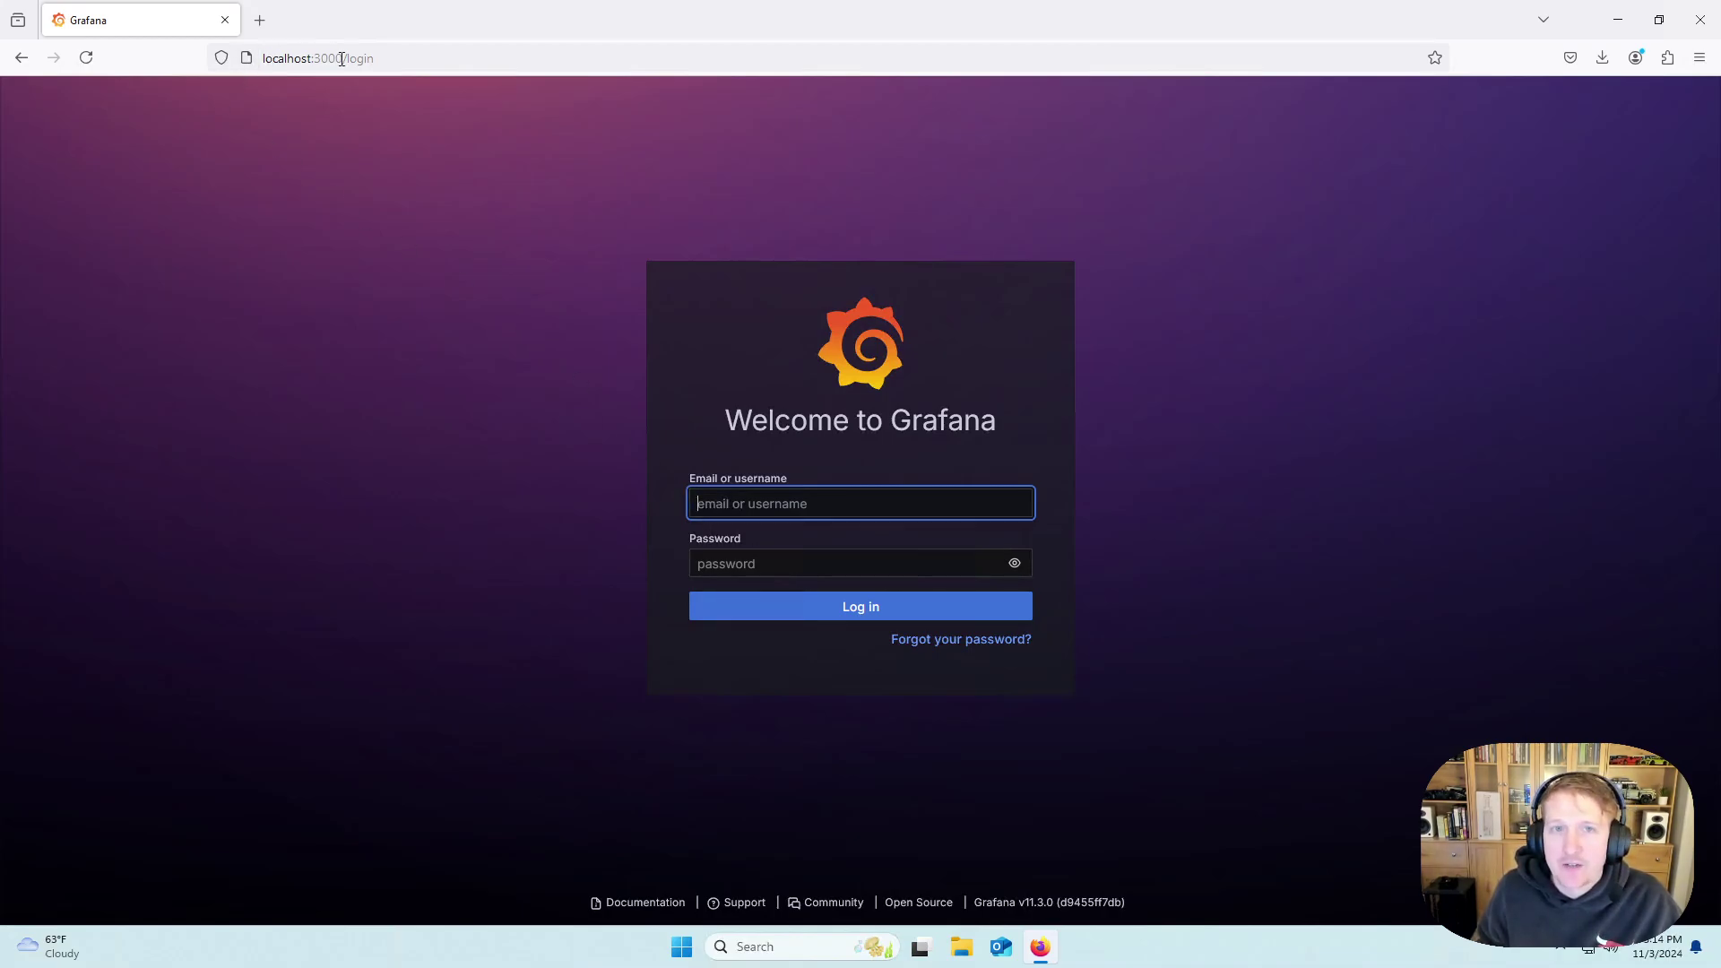
Show the localhost:3000 port in the address bar, then bring up Windows Search.
click(341, 58)
click(276, 689)
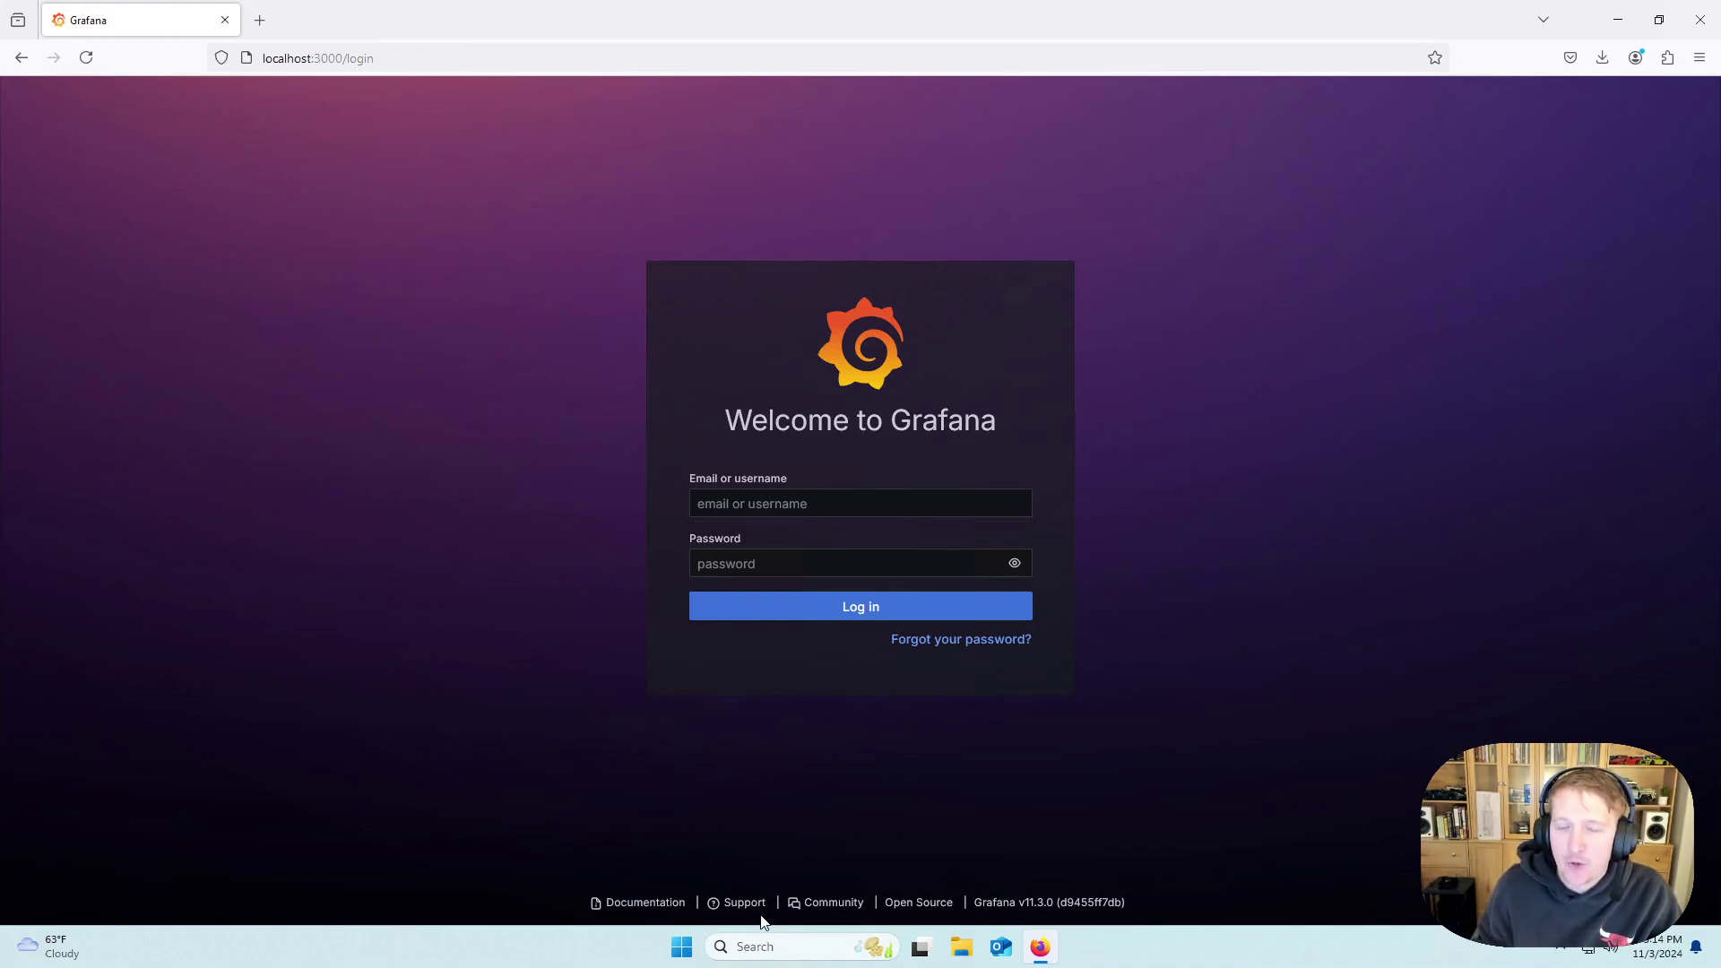
click(772, 948)
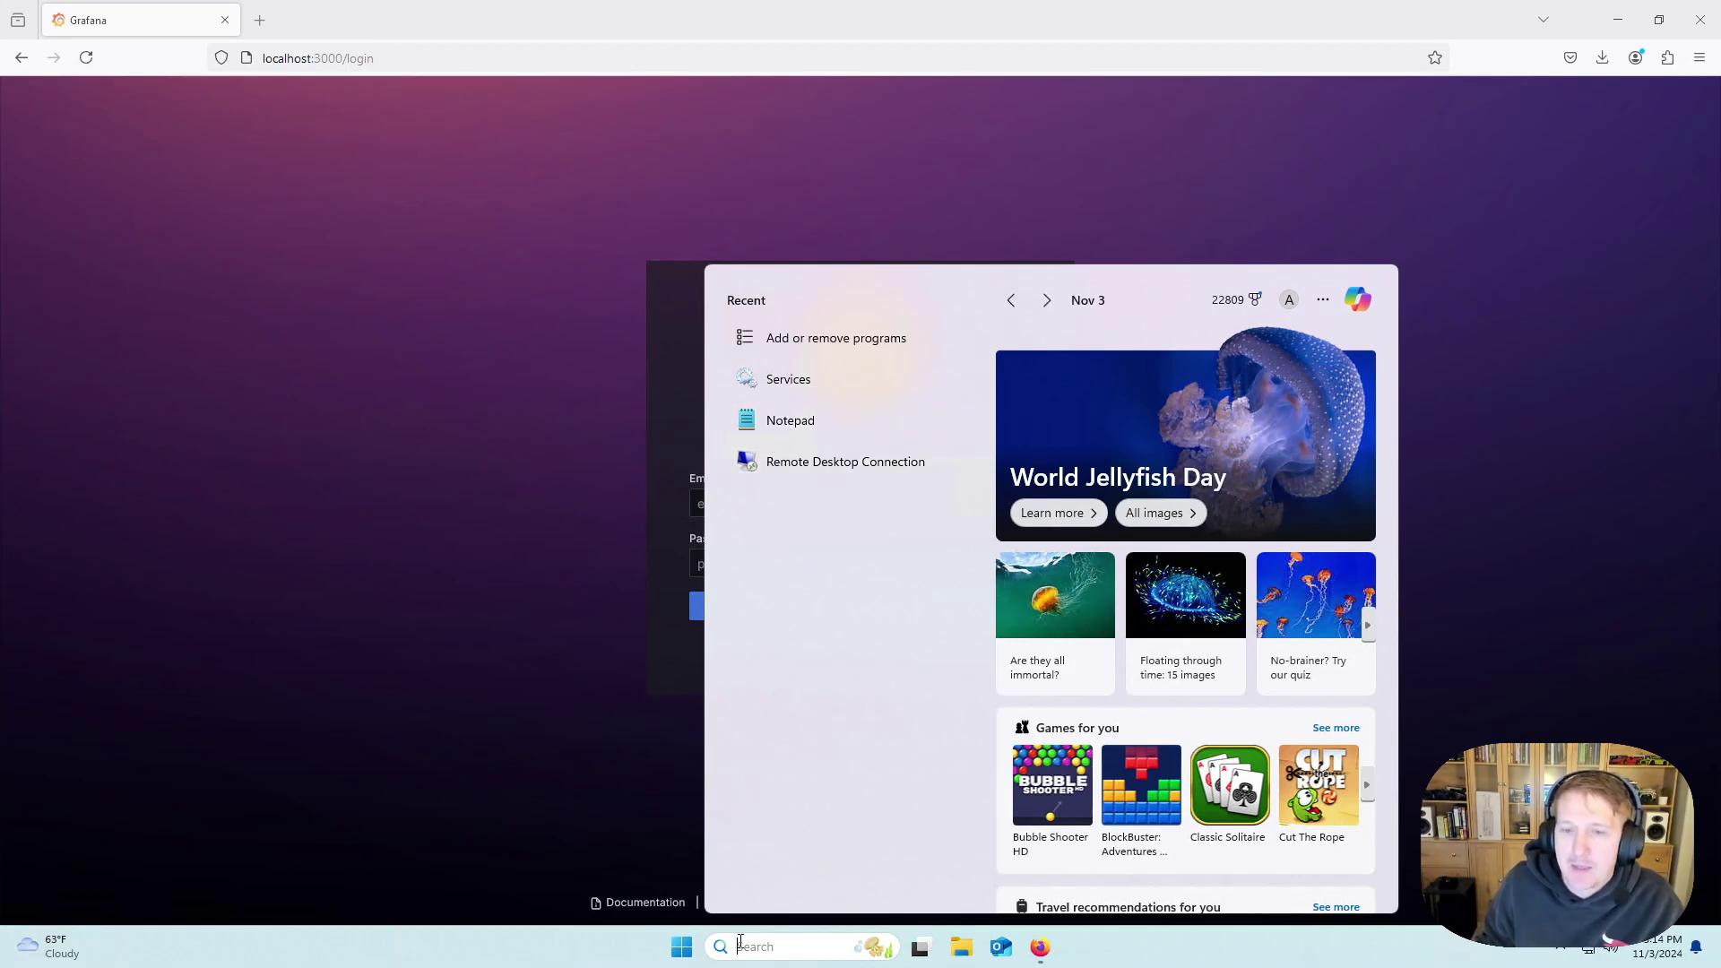
Search for notepad and run it as administrator, approving the UAC prompt.
text(notepad)
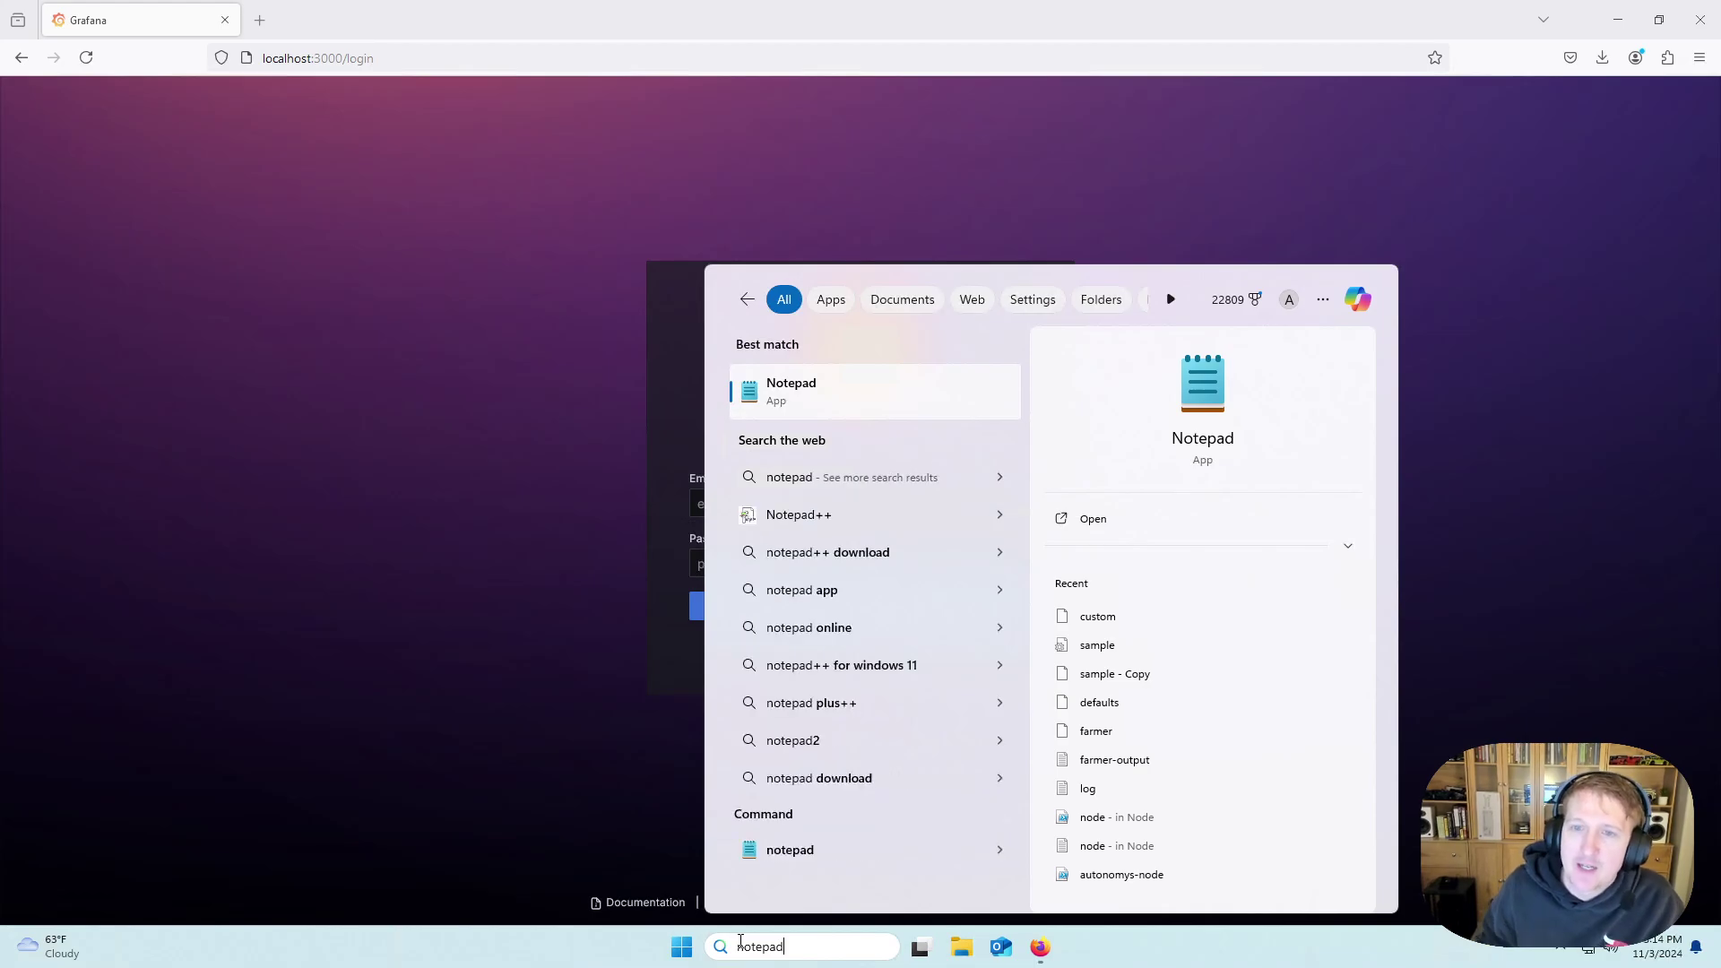
right_click(792, 401)
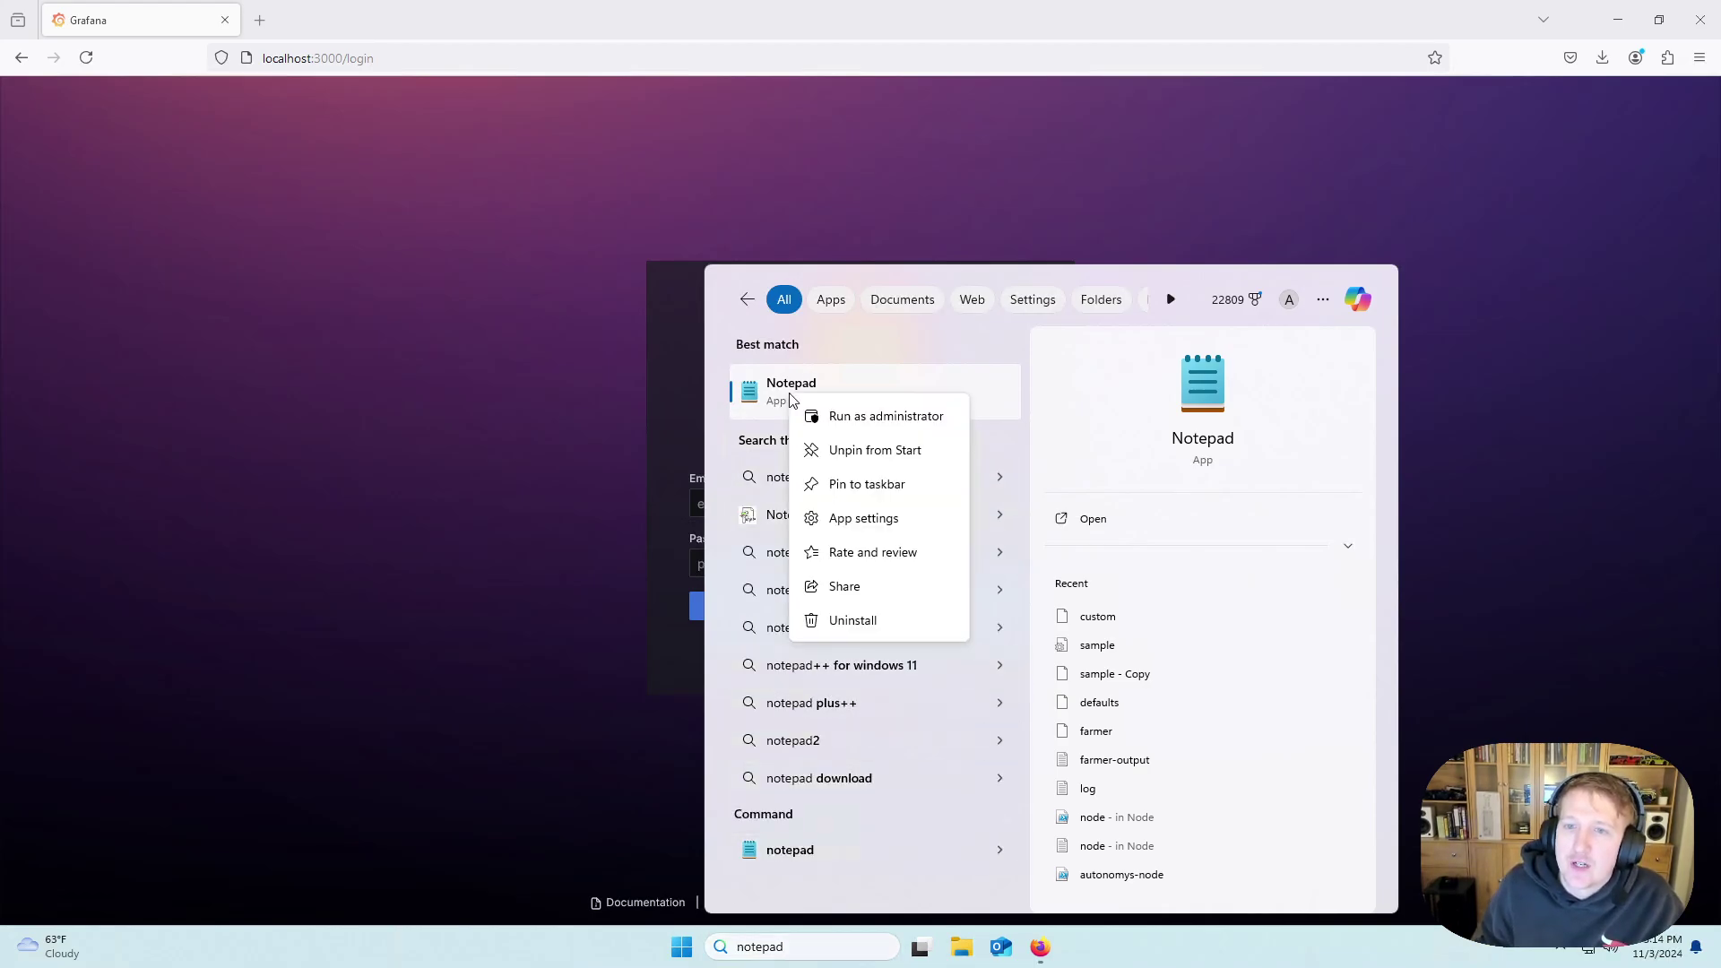
click(873, 422)
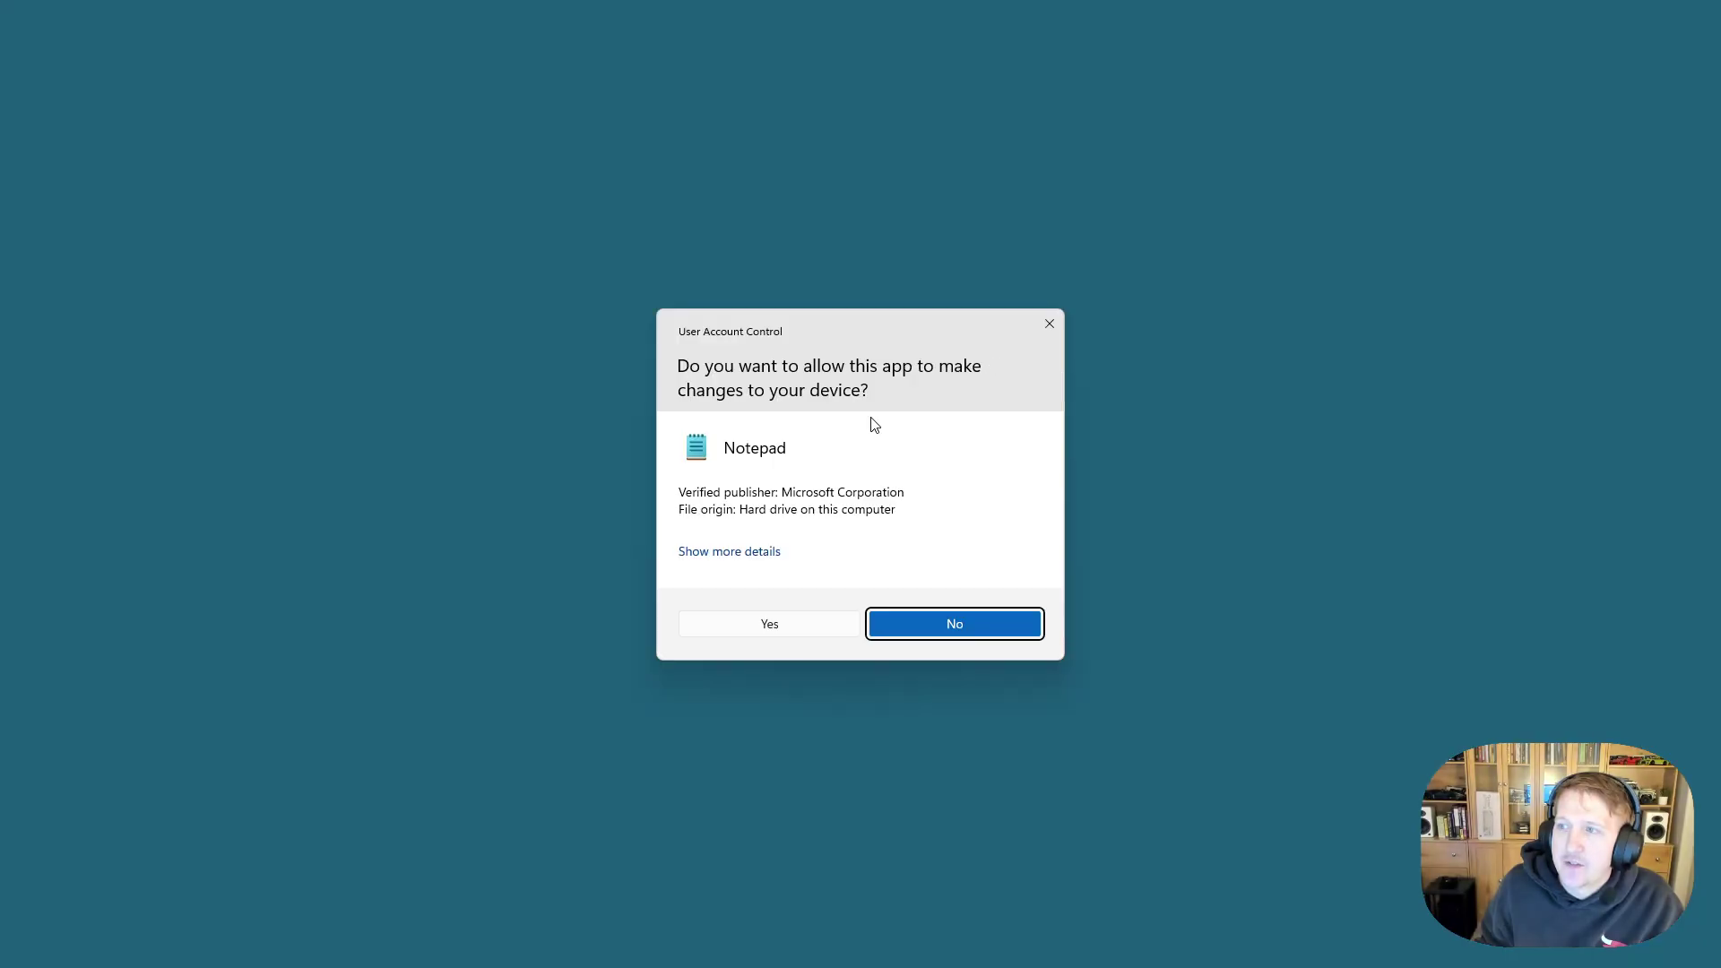
click(798, 626)
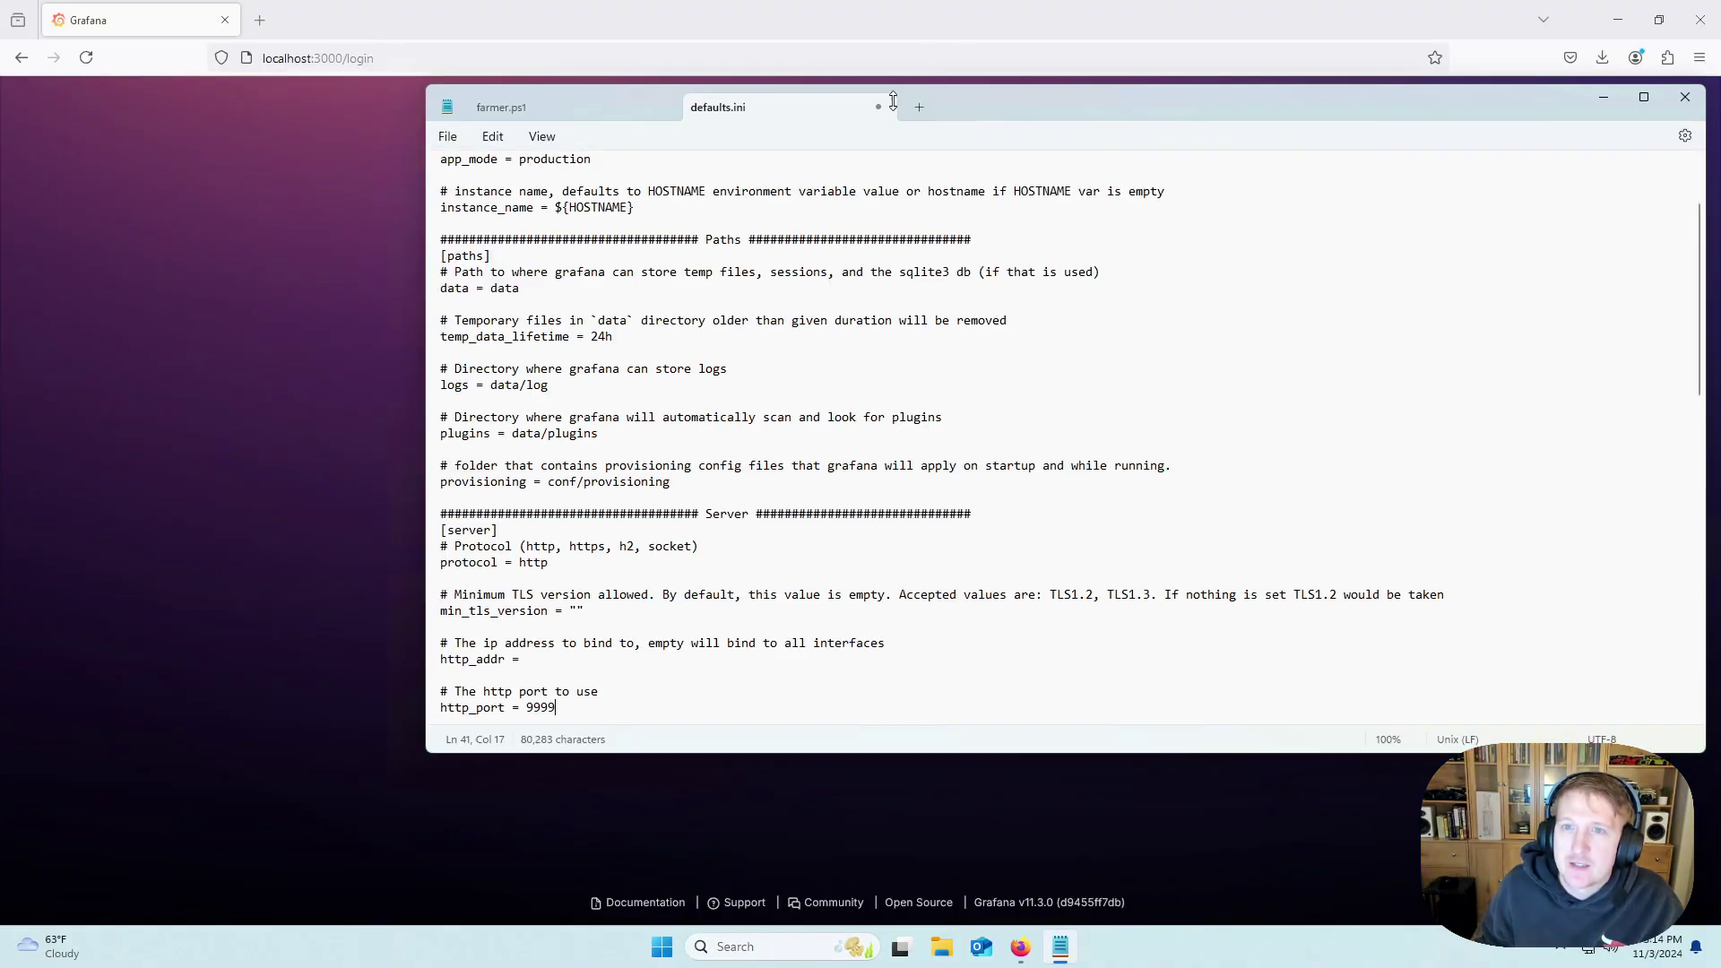
Close defaults.ini without saving and close farmer.ps1.
click(879, 107)
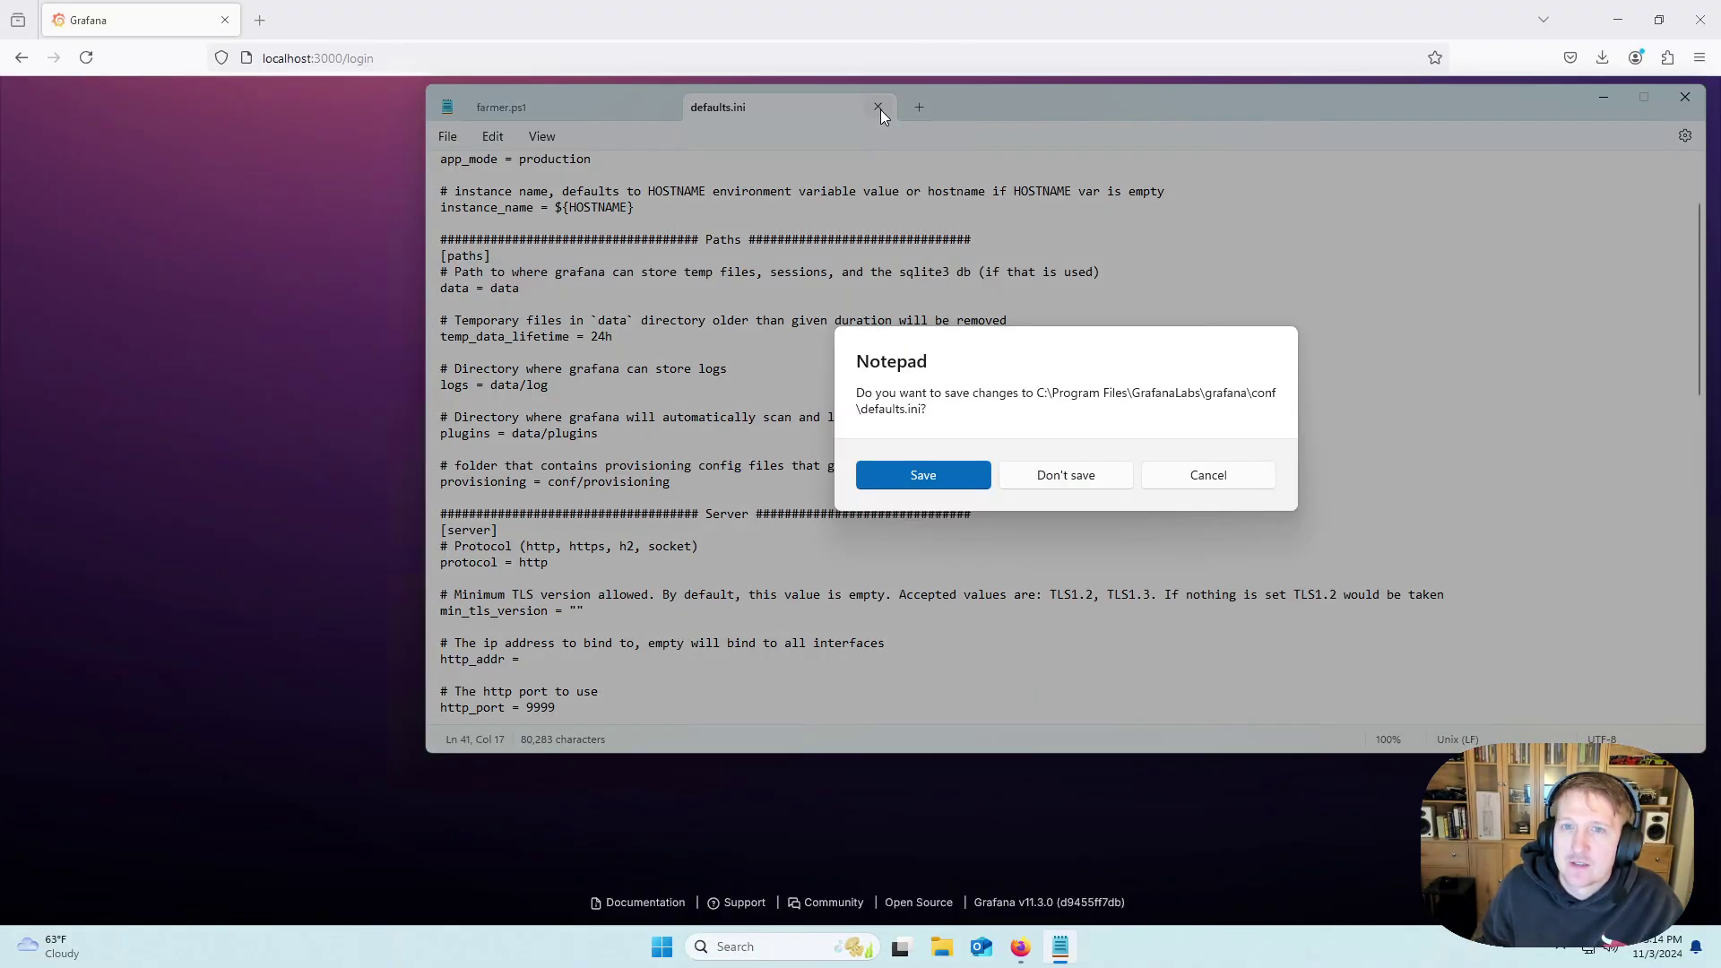
click(1080, 478)
click(703, 107)
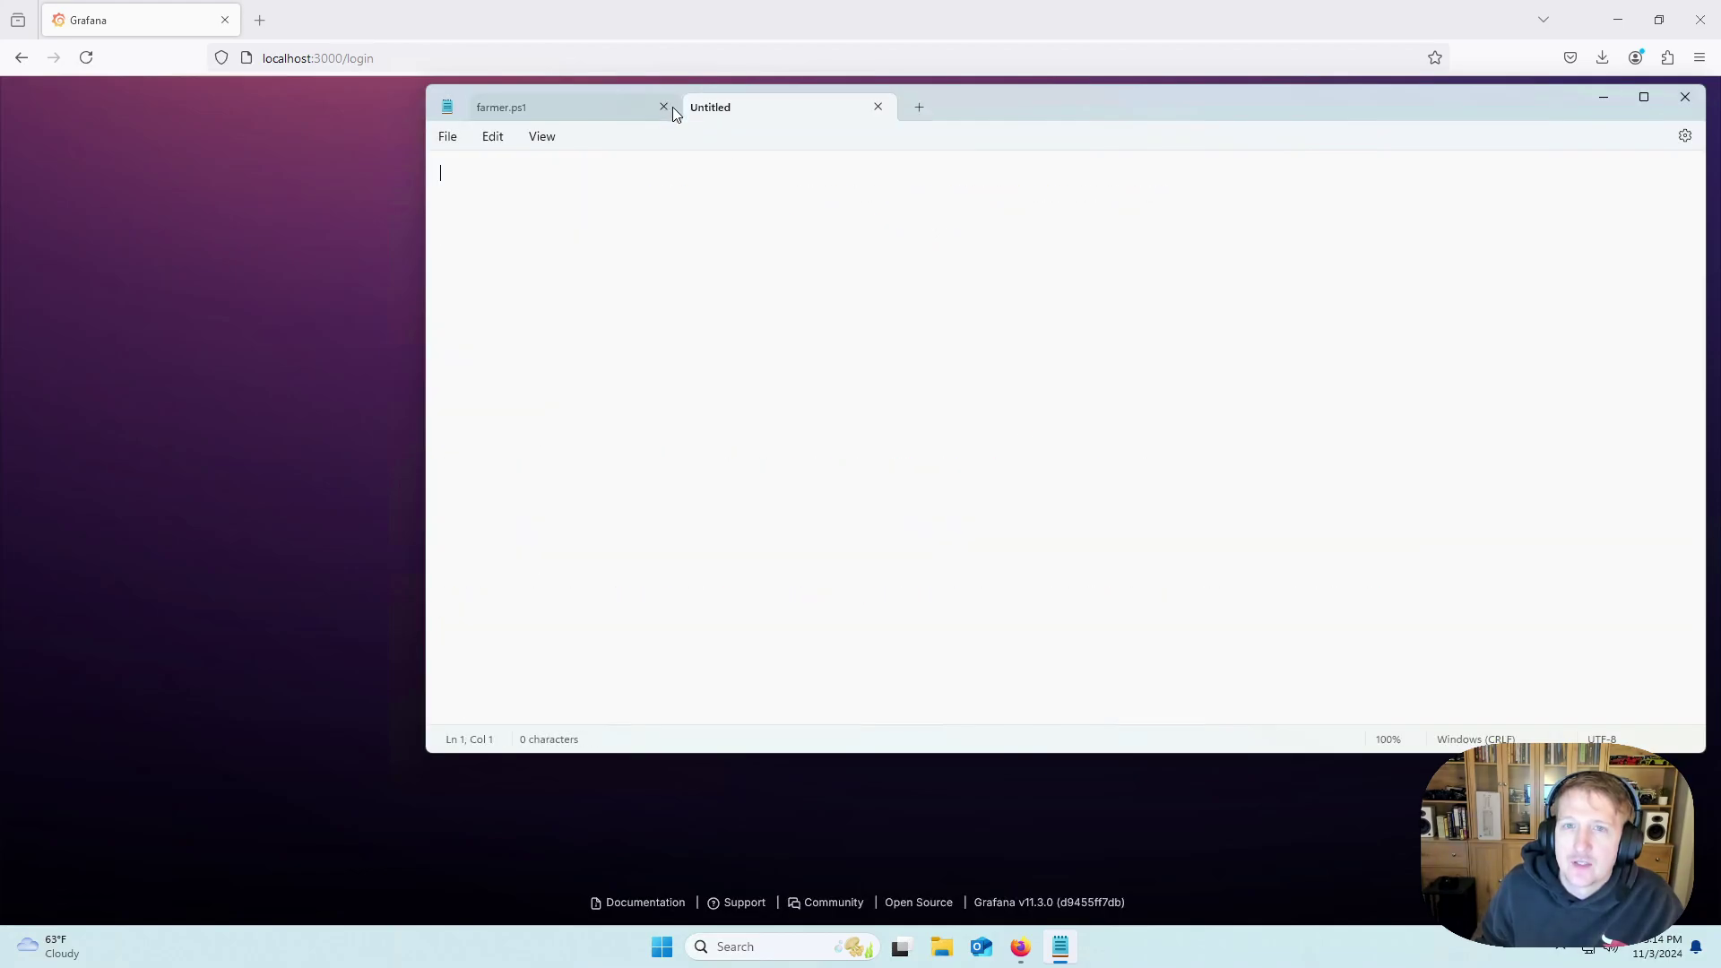
click(661, 107)
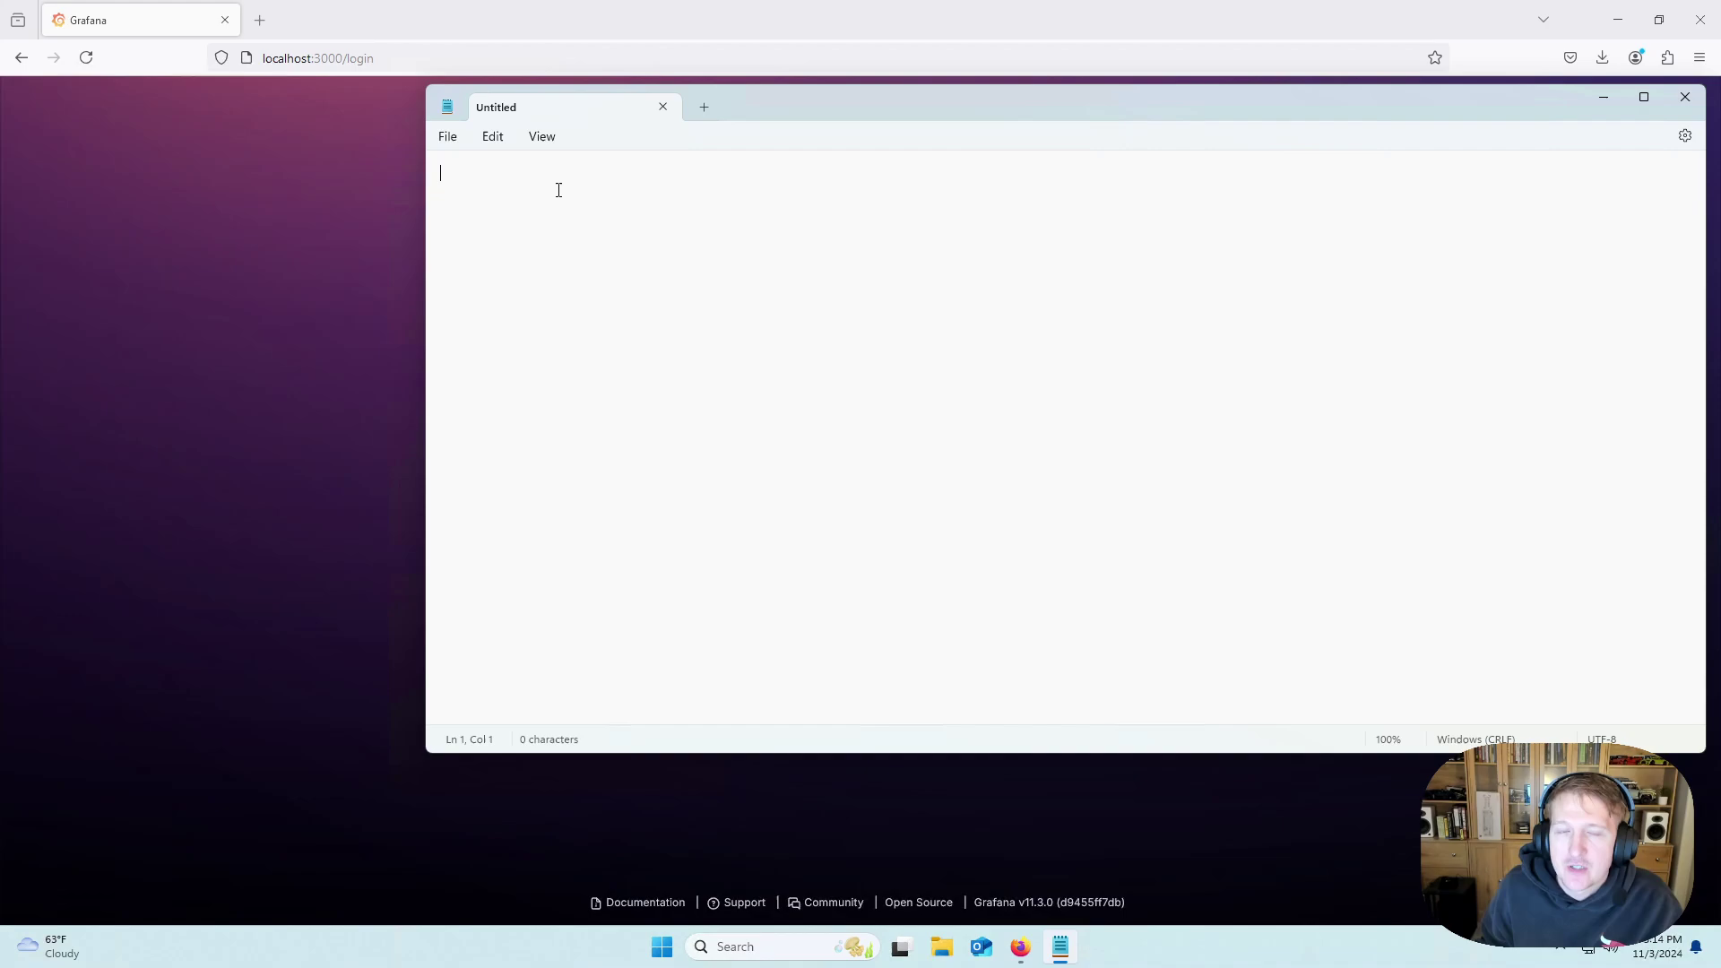
In the Open dialog, browse to C:\Program Files\GrafanaLabs\grafana\conf.
click(445, 142)
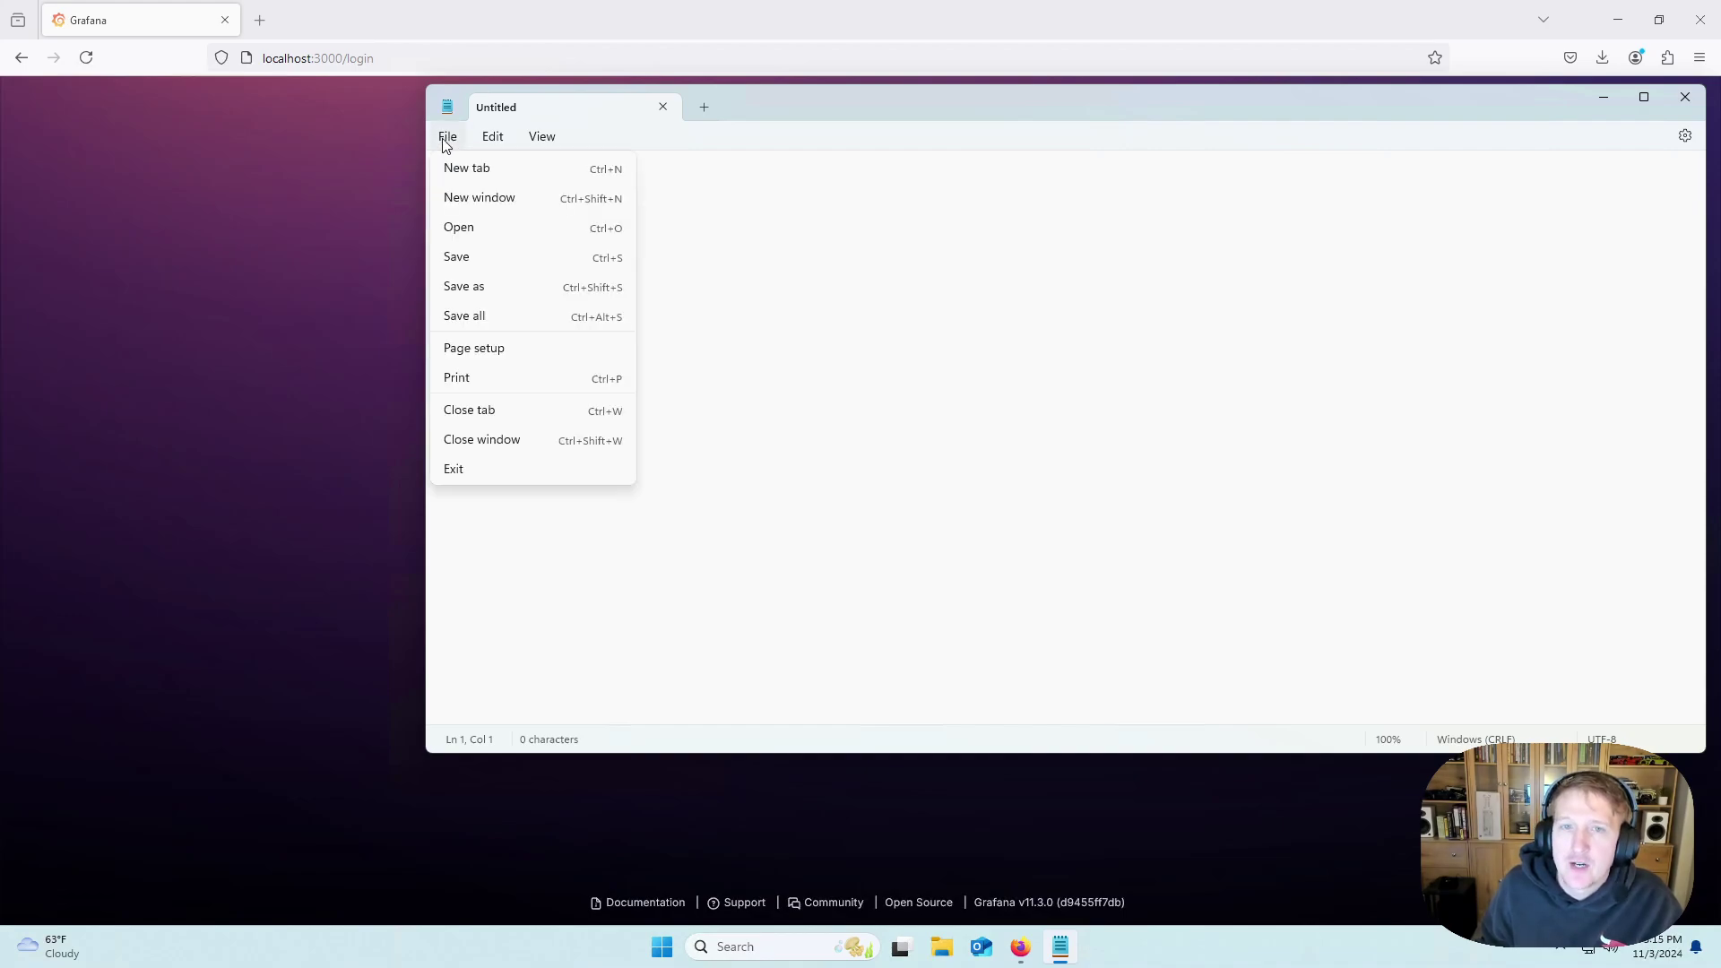
click(472, 233)
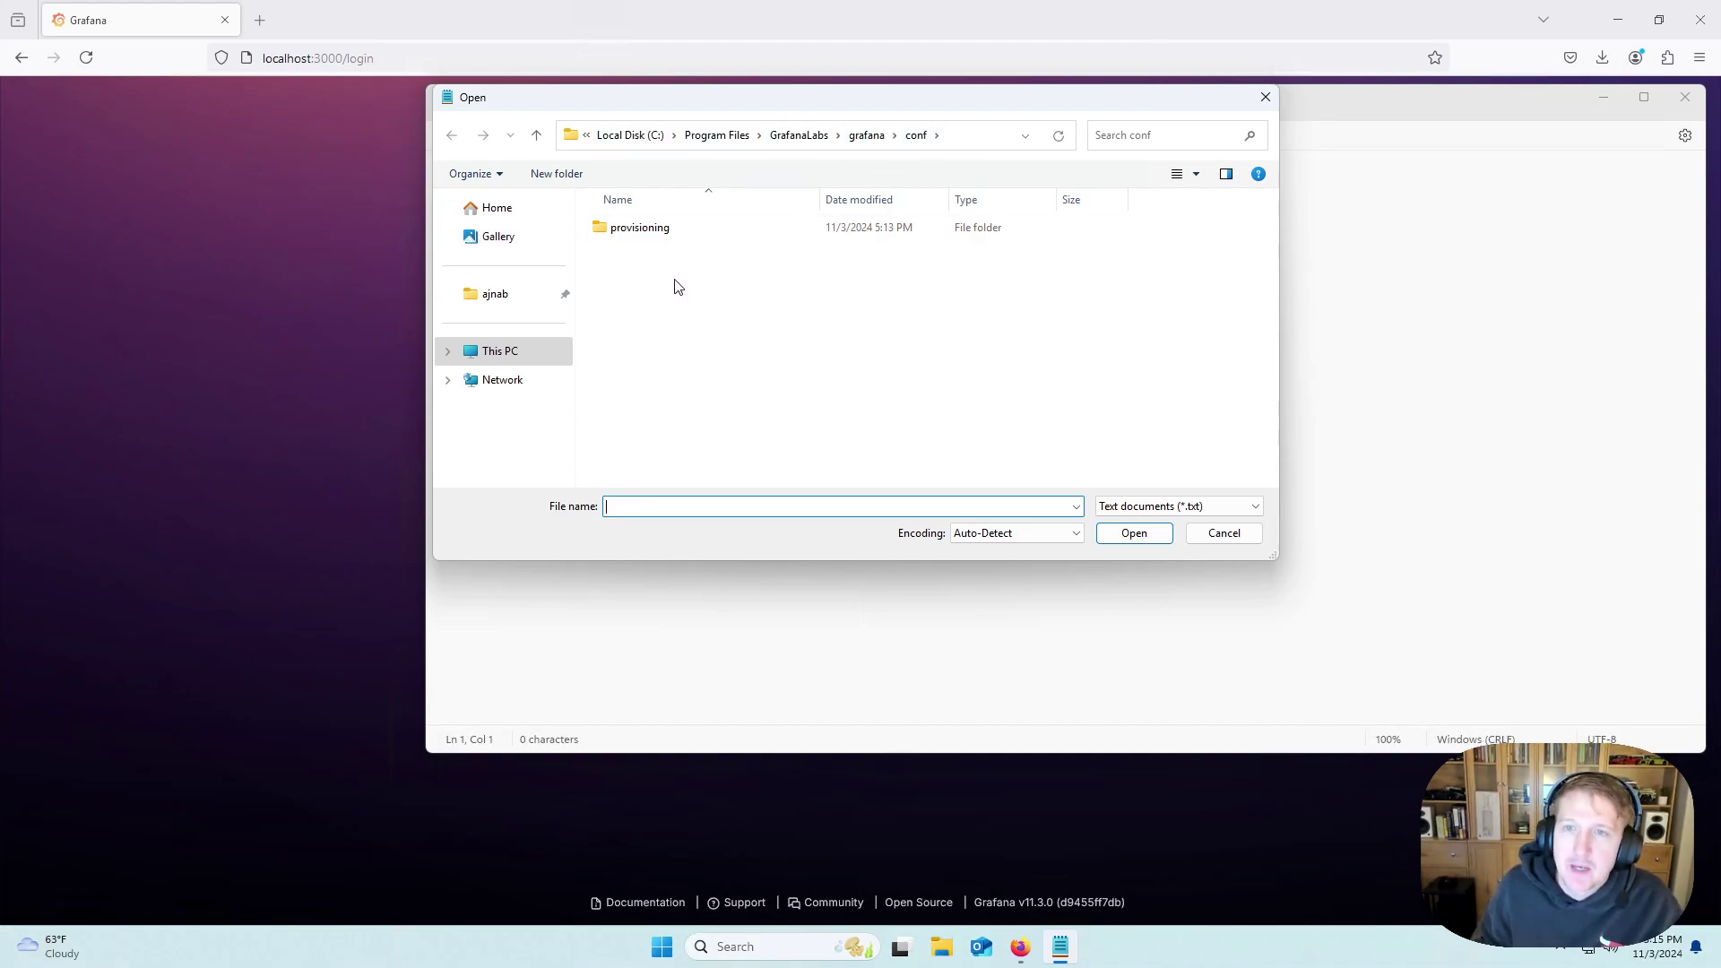
click(647, 135)
click(500, 350)
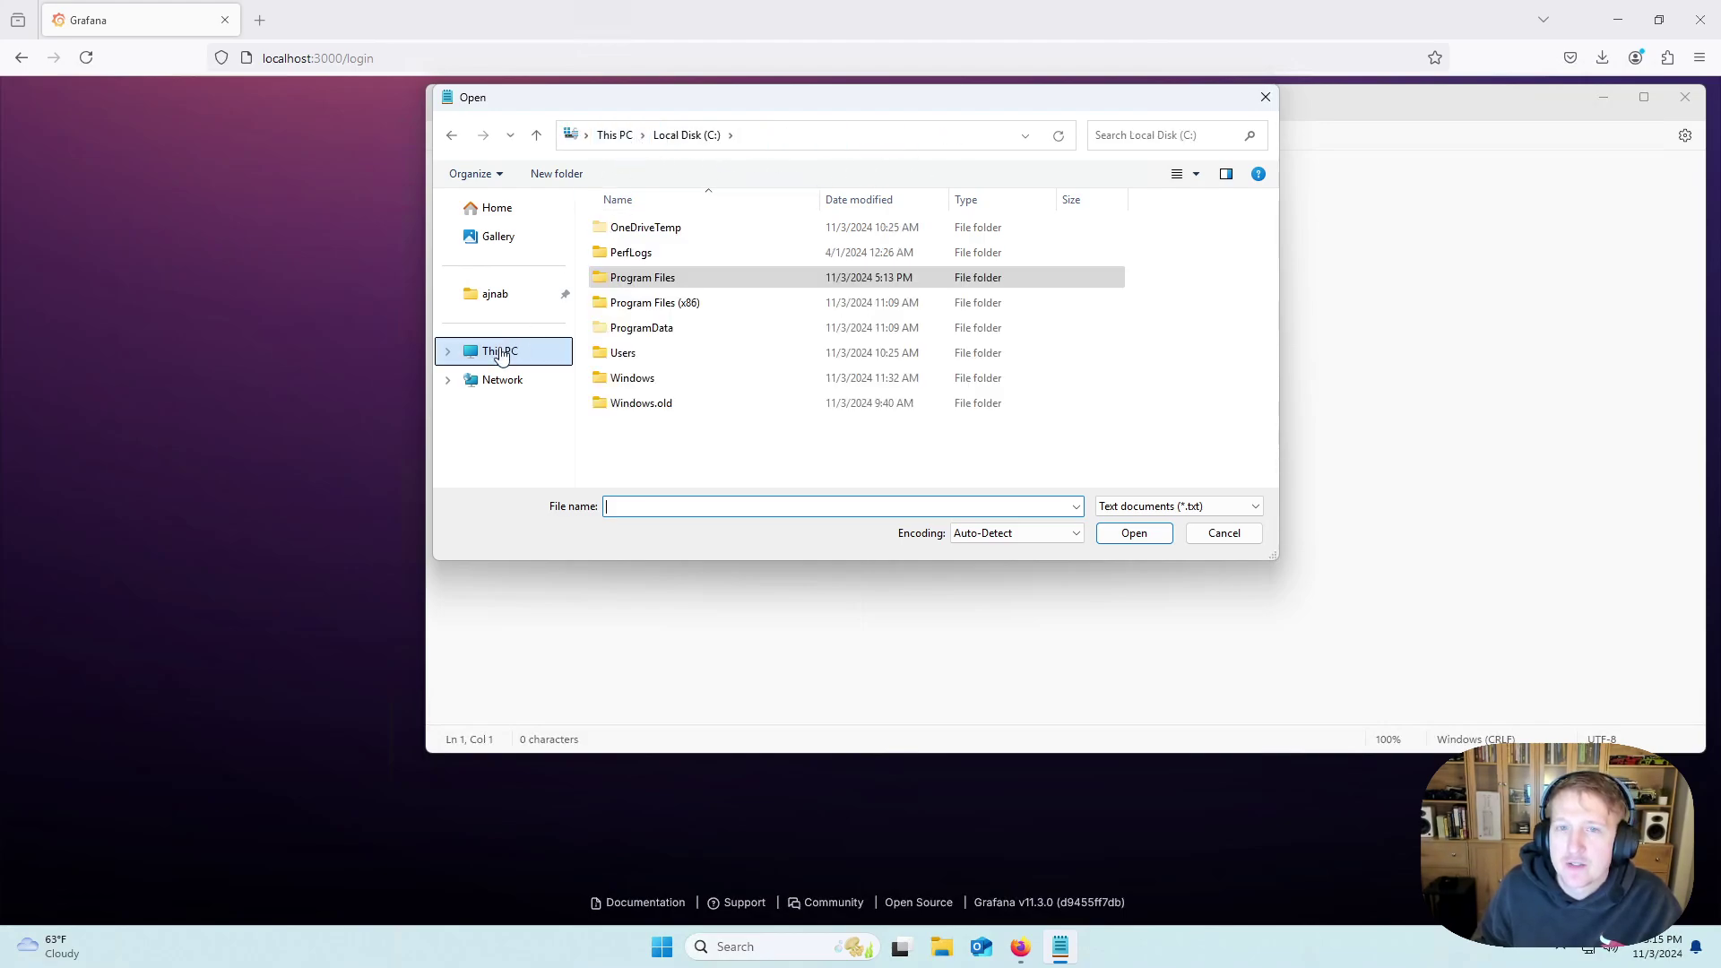
double_click(665, 250)
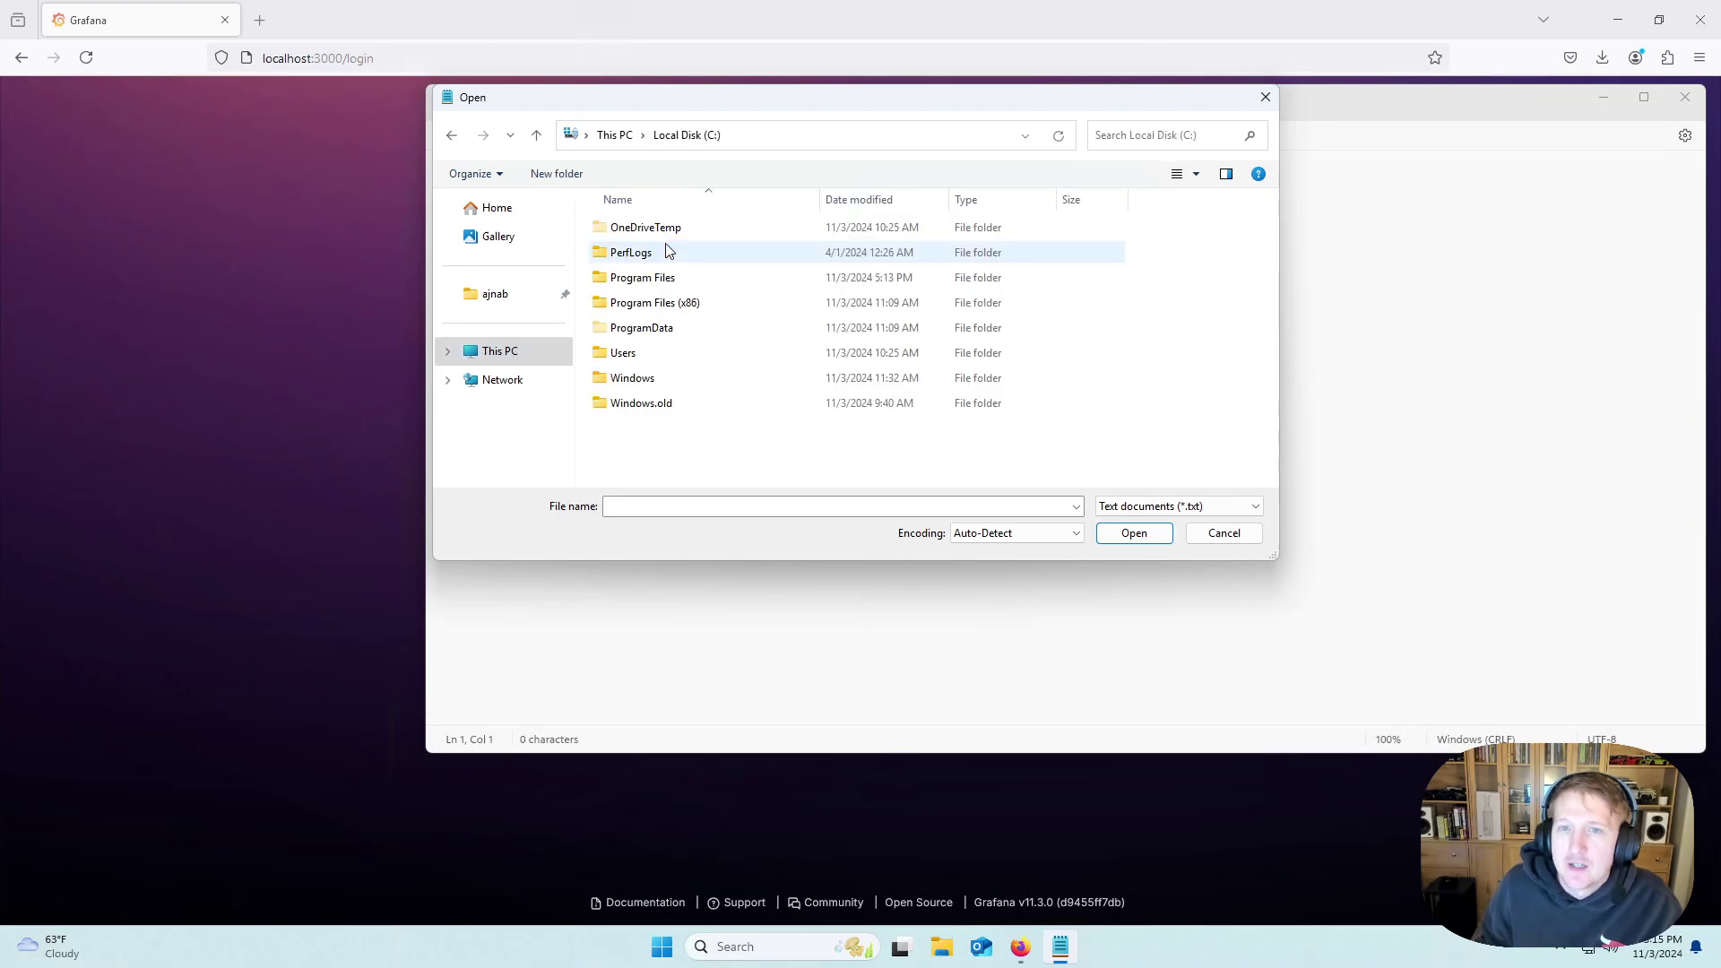
double_click(660, 277)
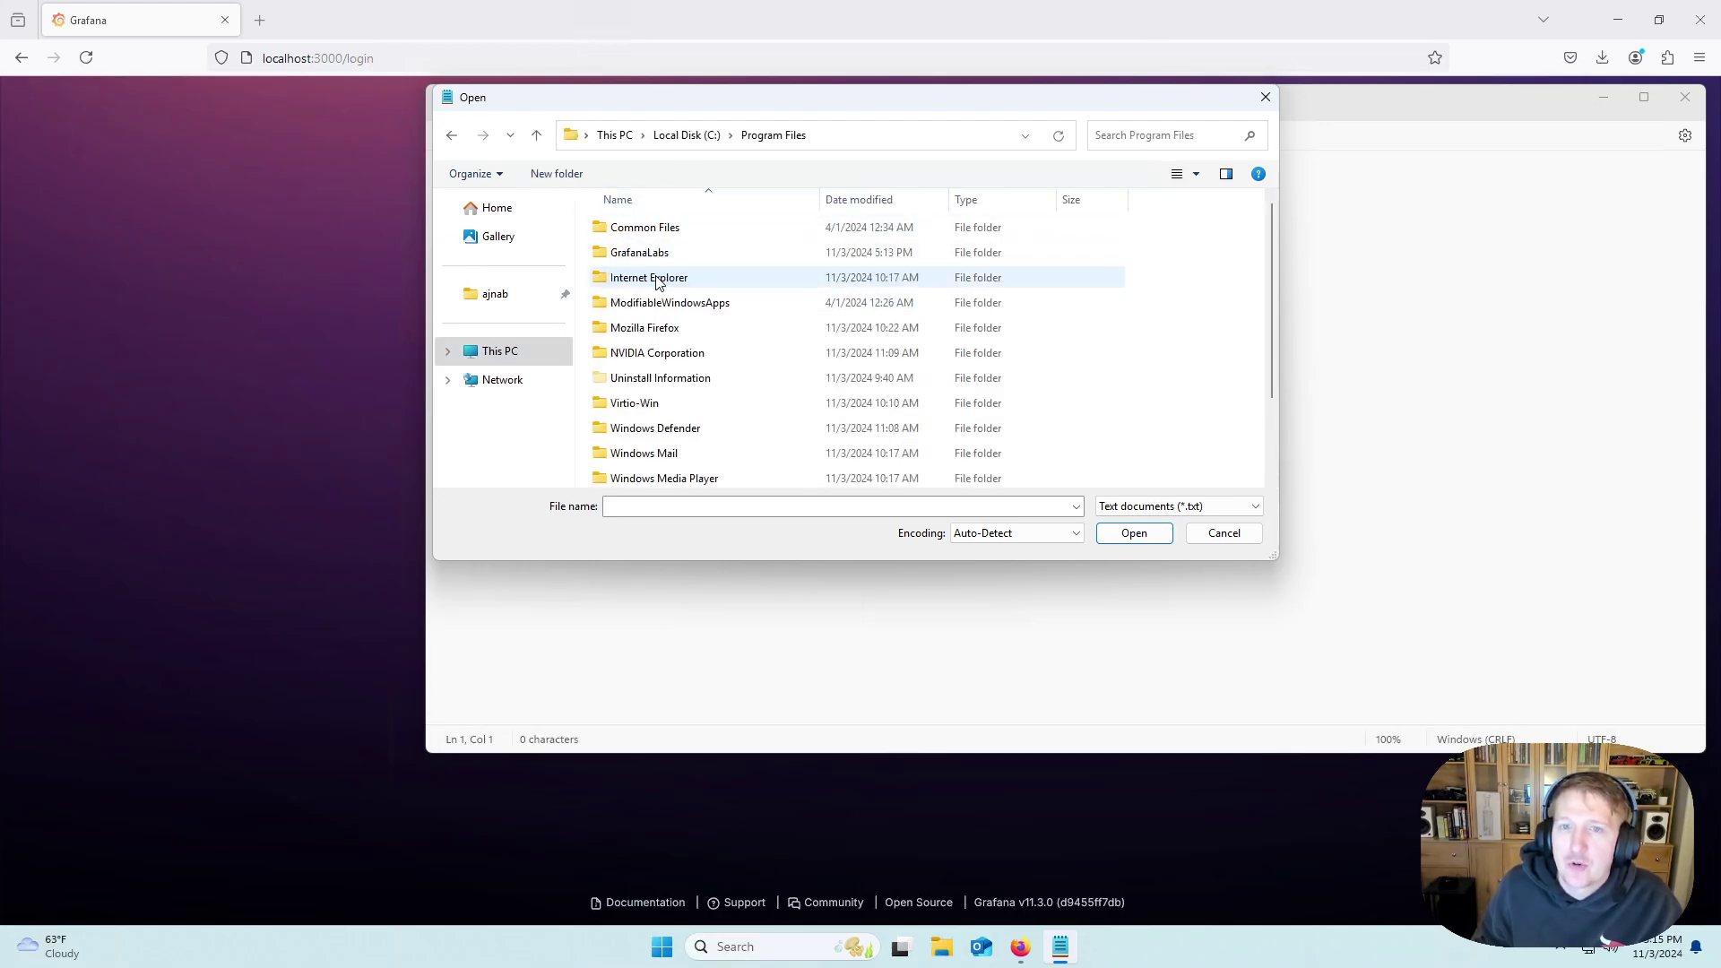
double_click(645, 263)
double_click(635, 231)
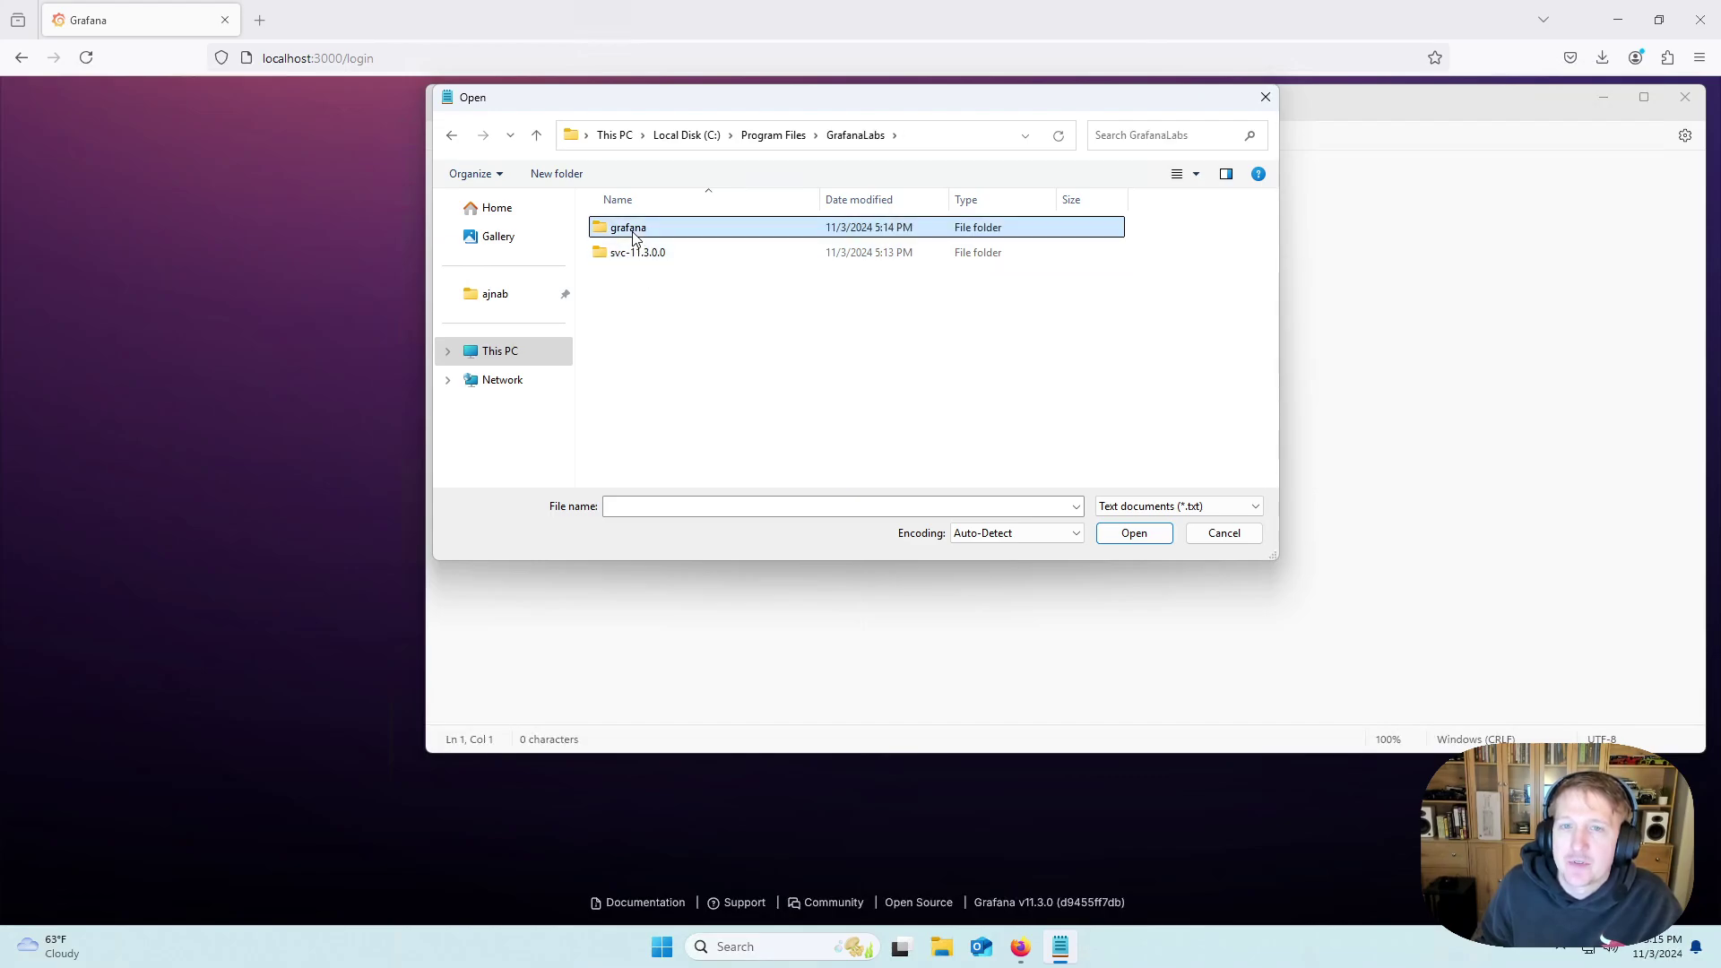
double_click(627, 254)
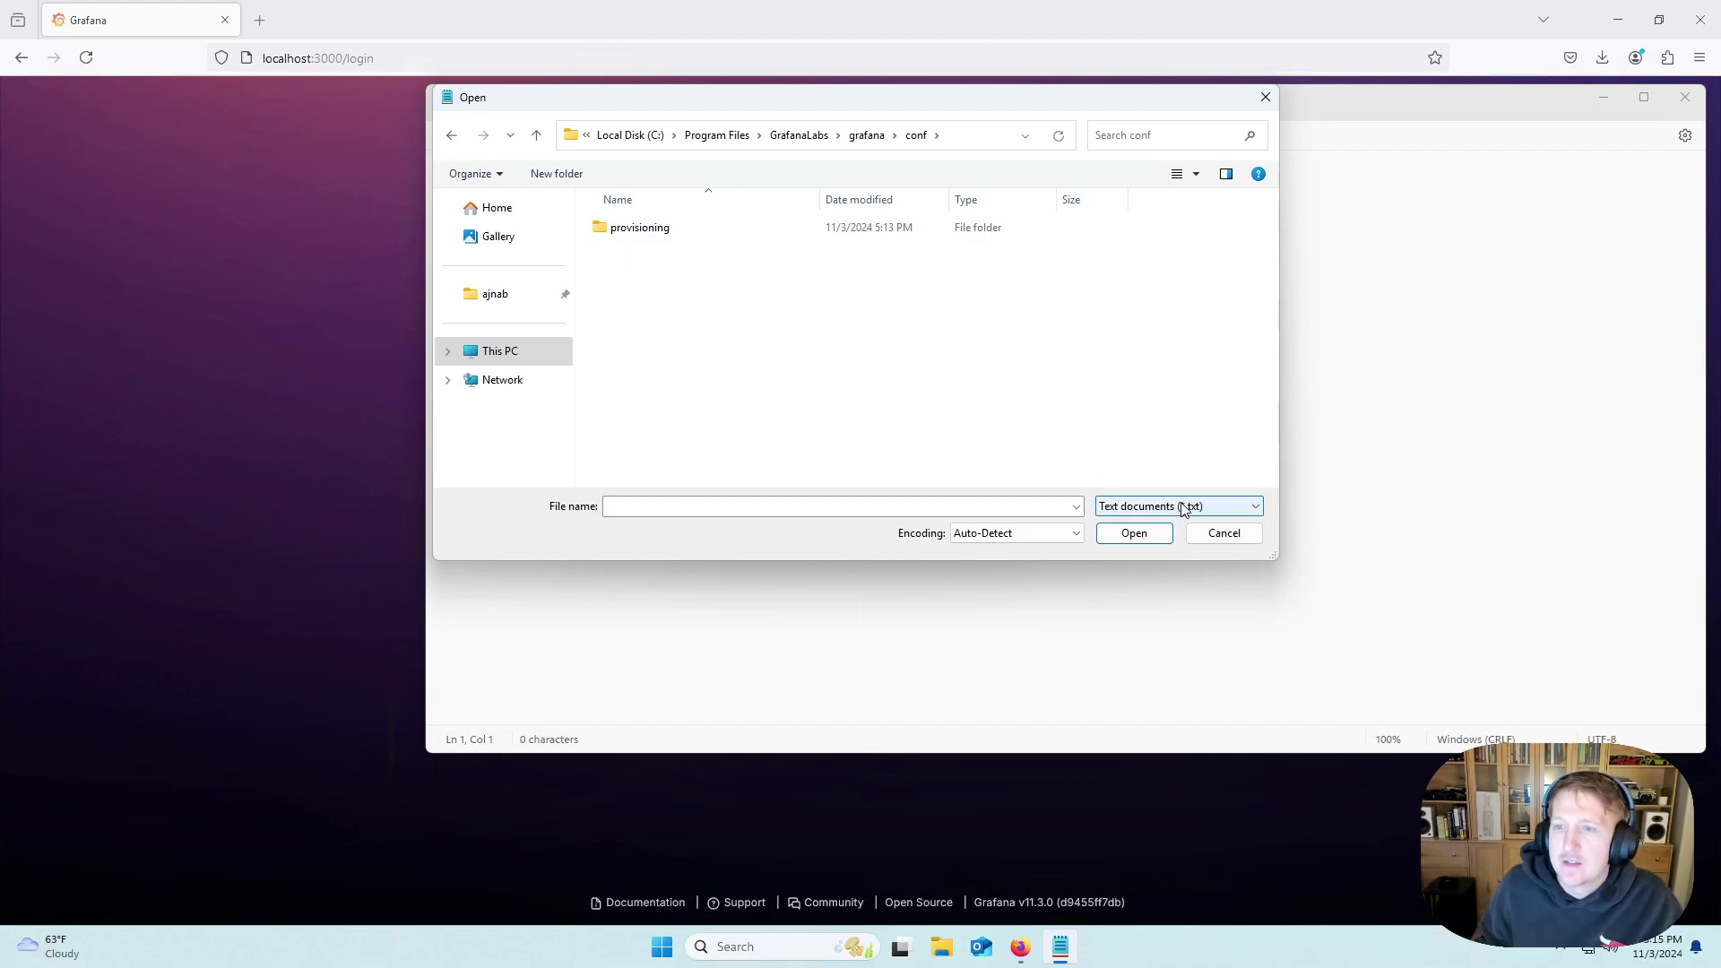
Show All files and open sample.ini.
click(1216, 516)
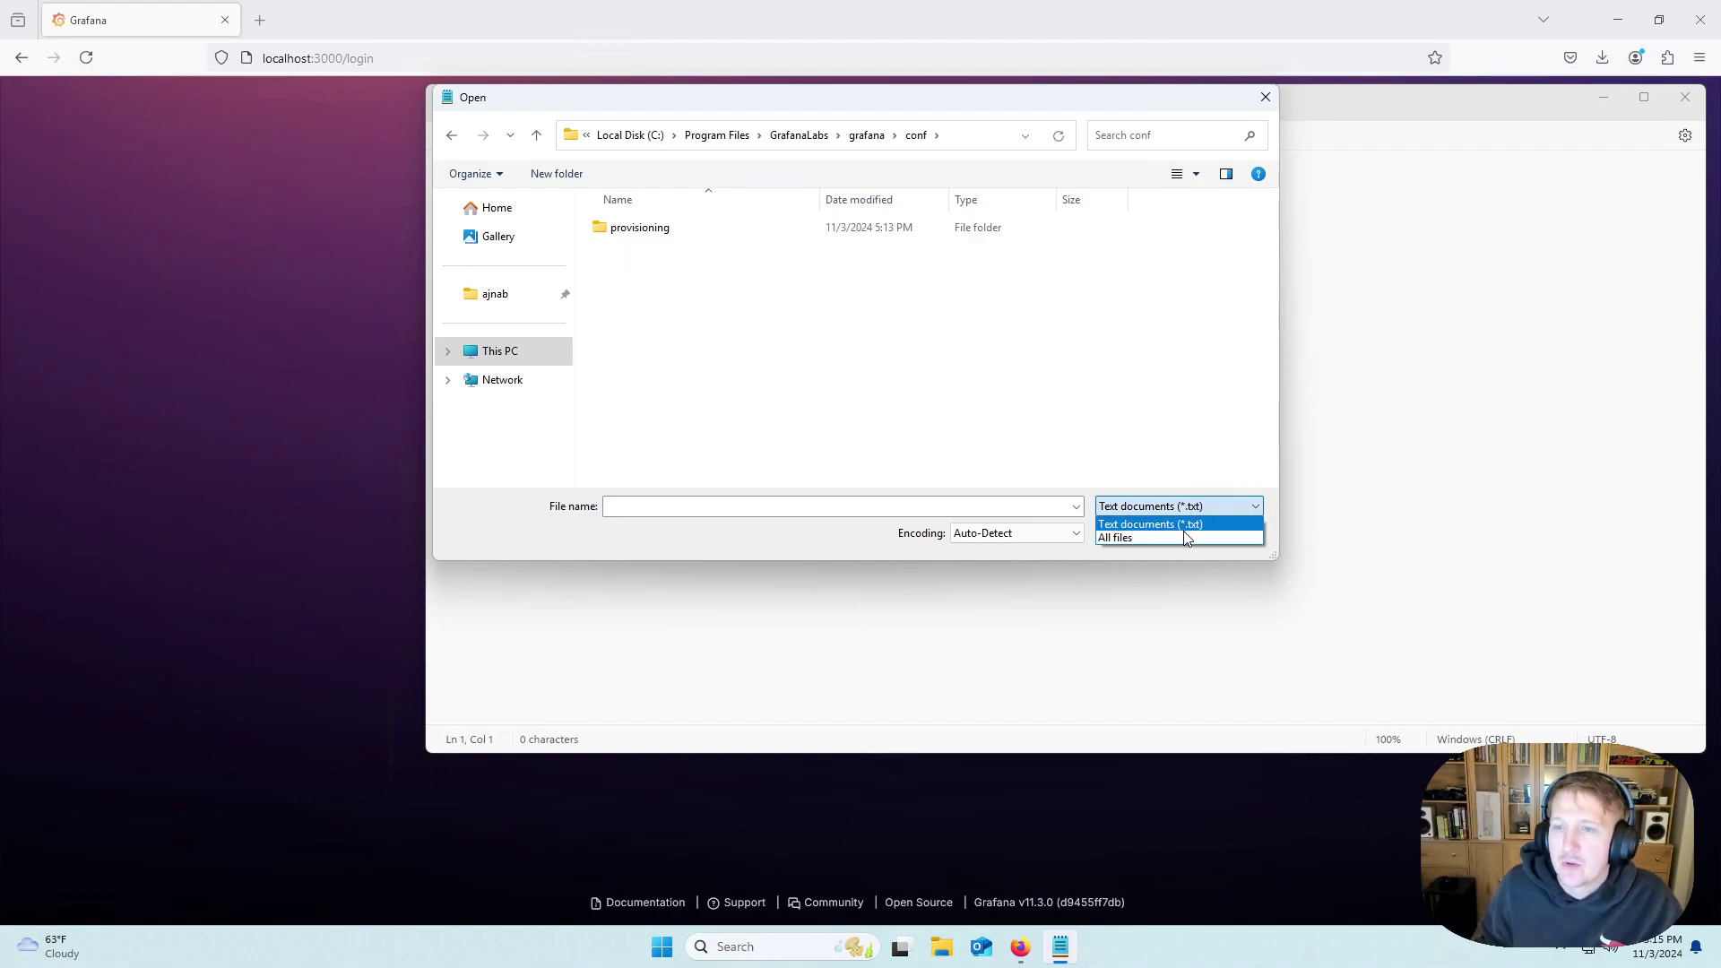
click(1184, 535)
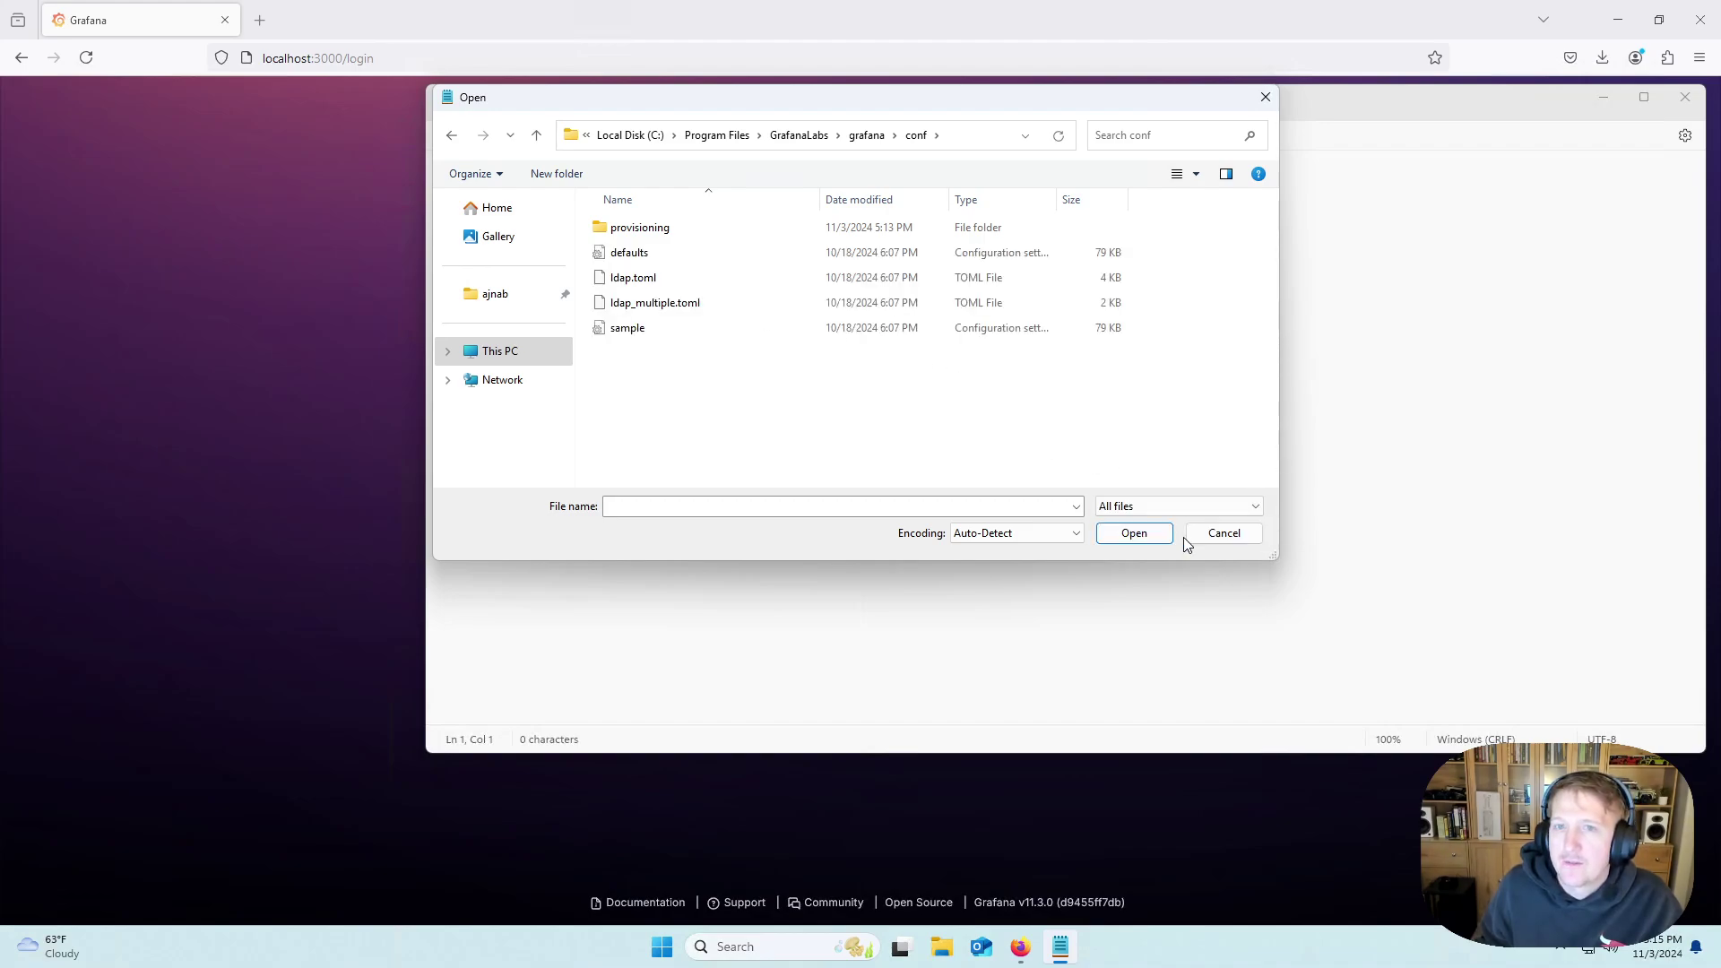
click(633, 333)
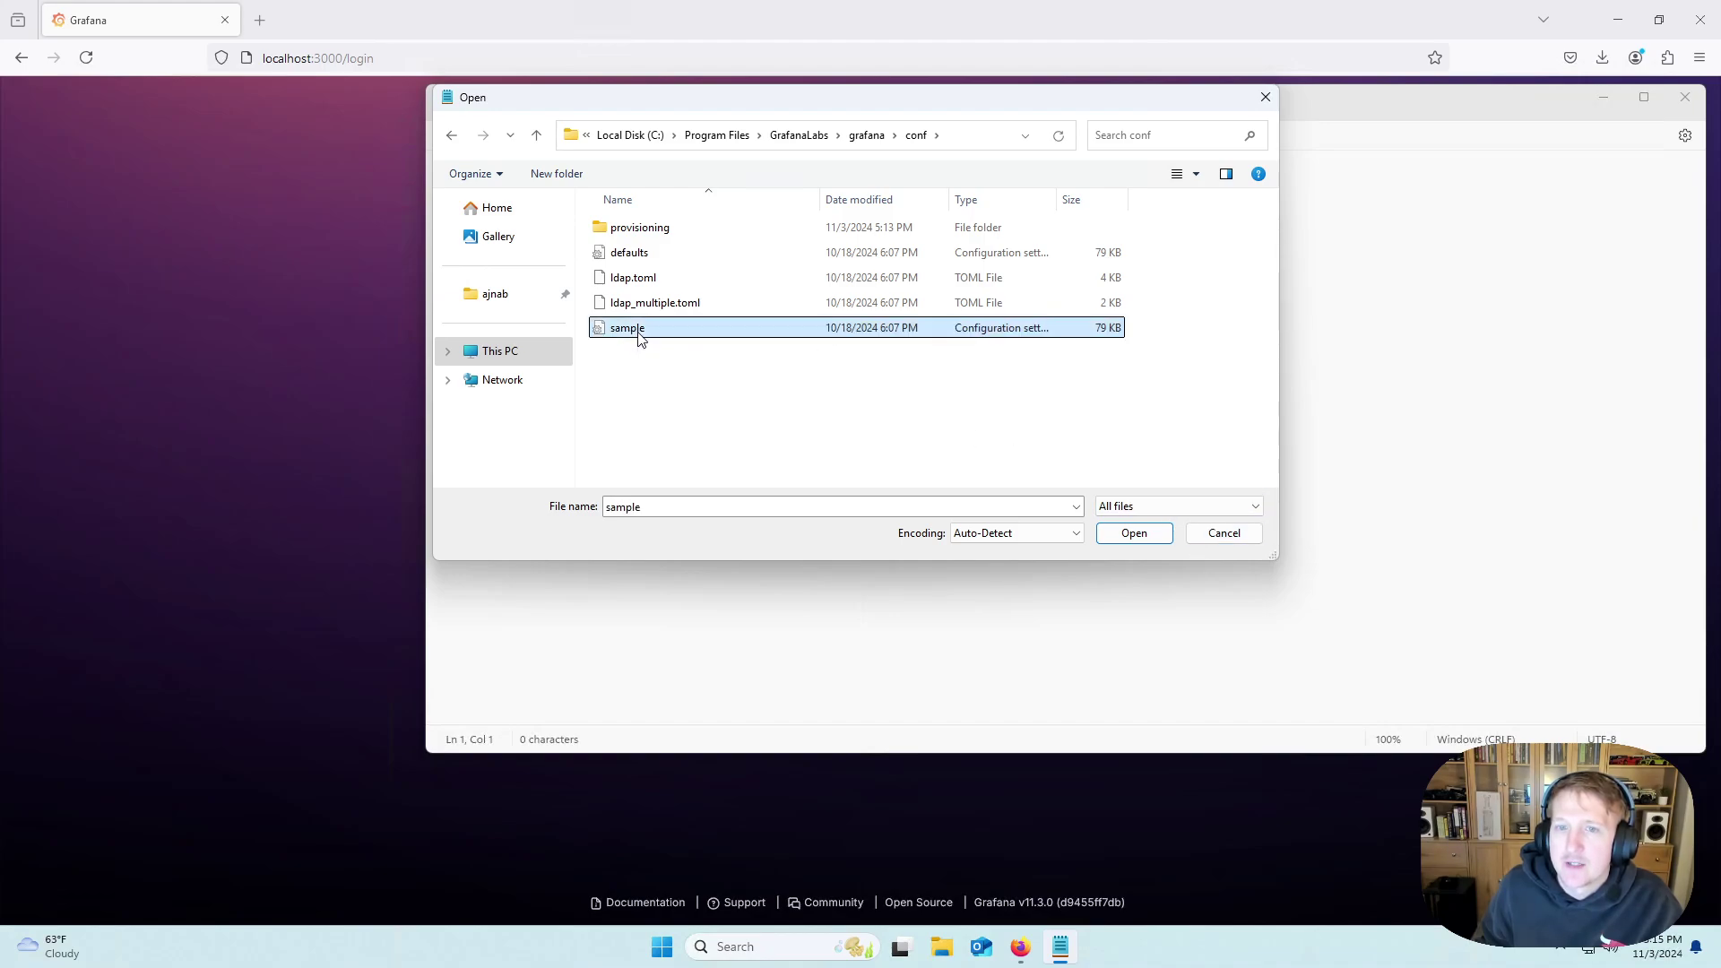
click(1147, 534)
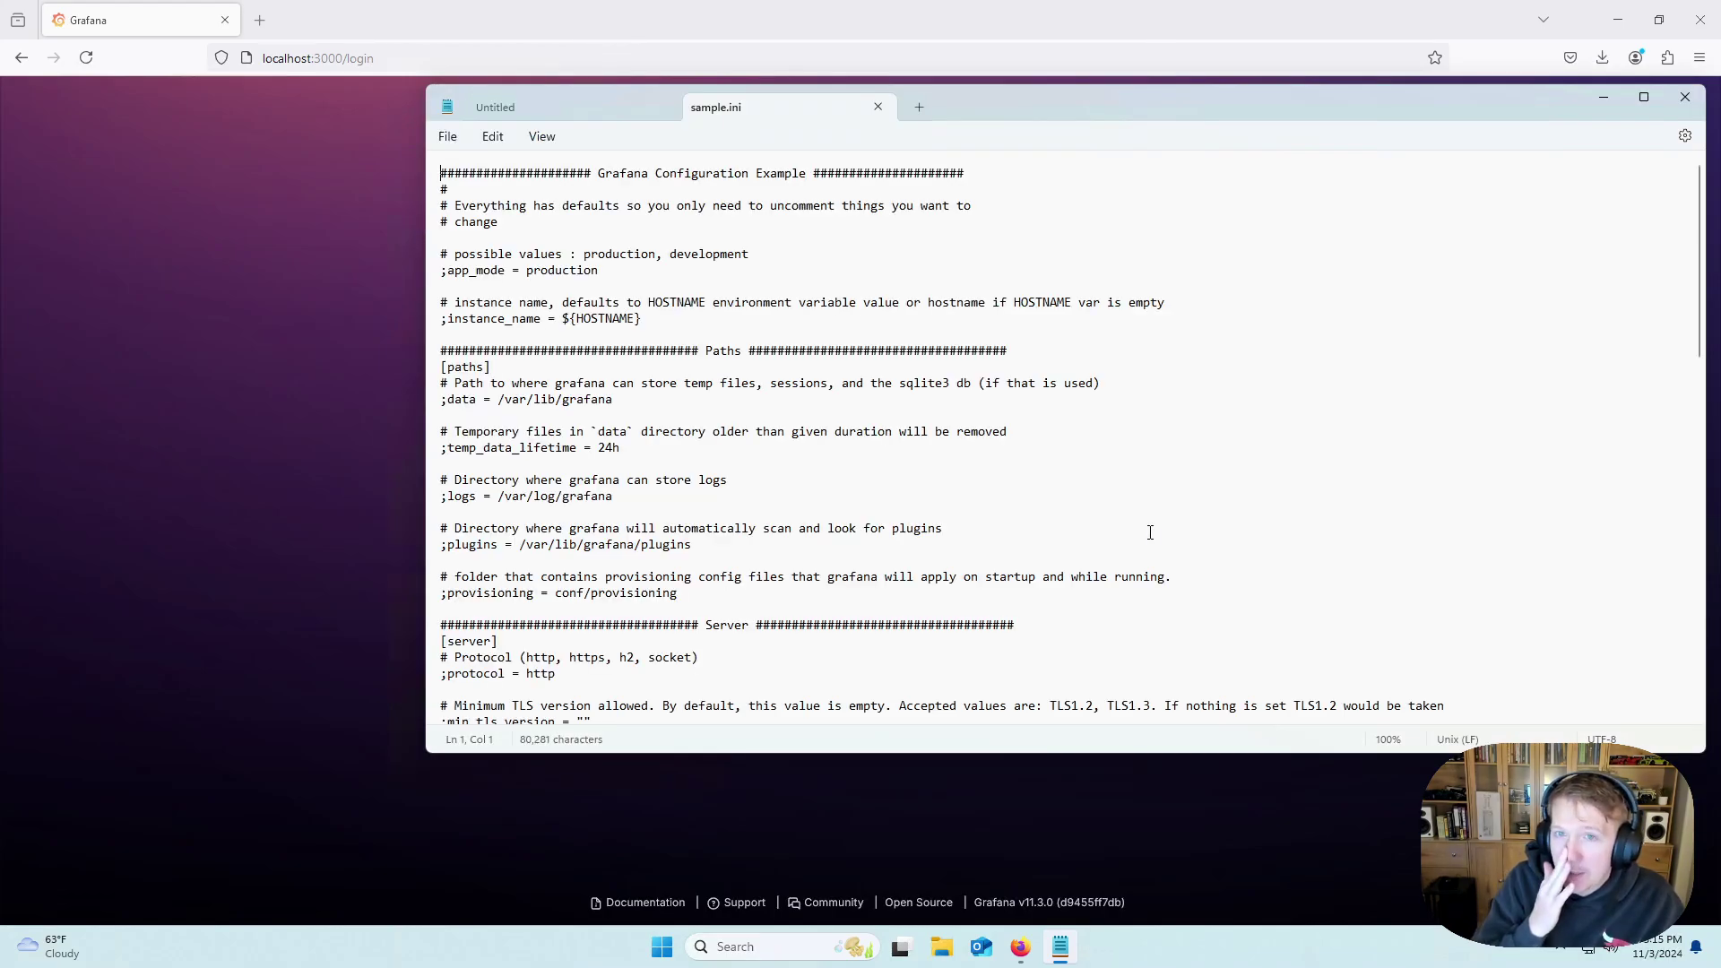
Remove the semicolon before http_port in sample.ini and change its value from 3000 to 9999.
scroll(573, 448, down, 4)
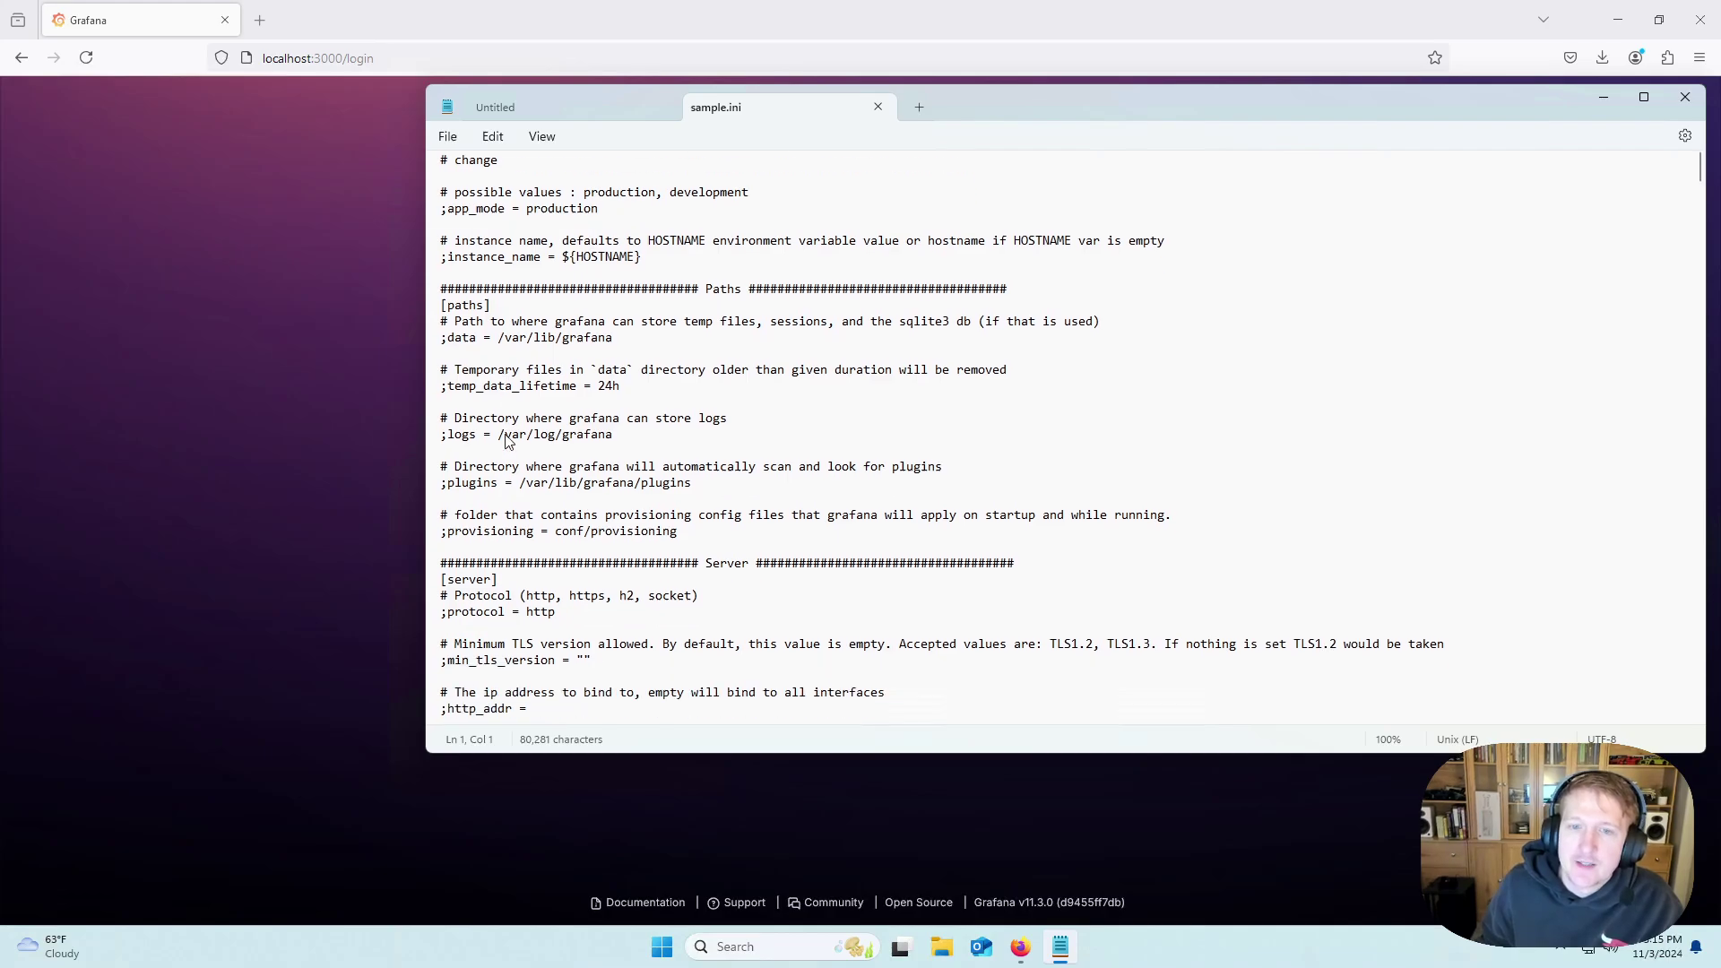
click(462, 611)
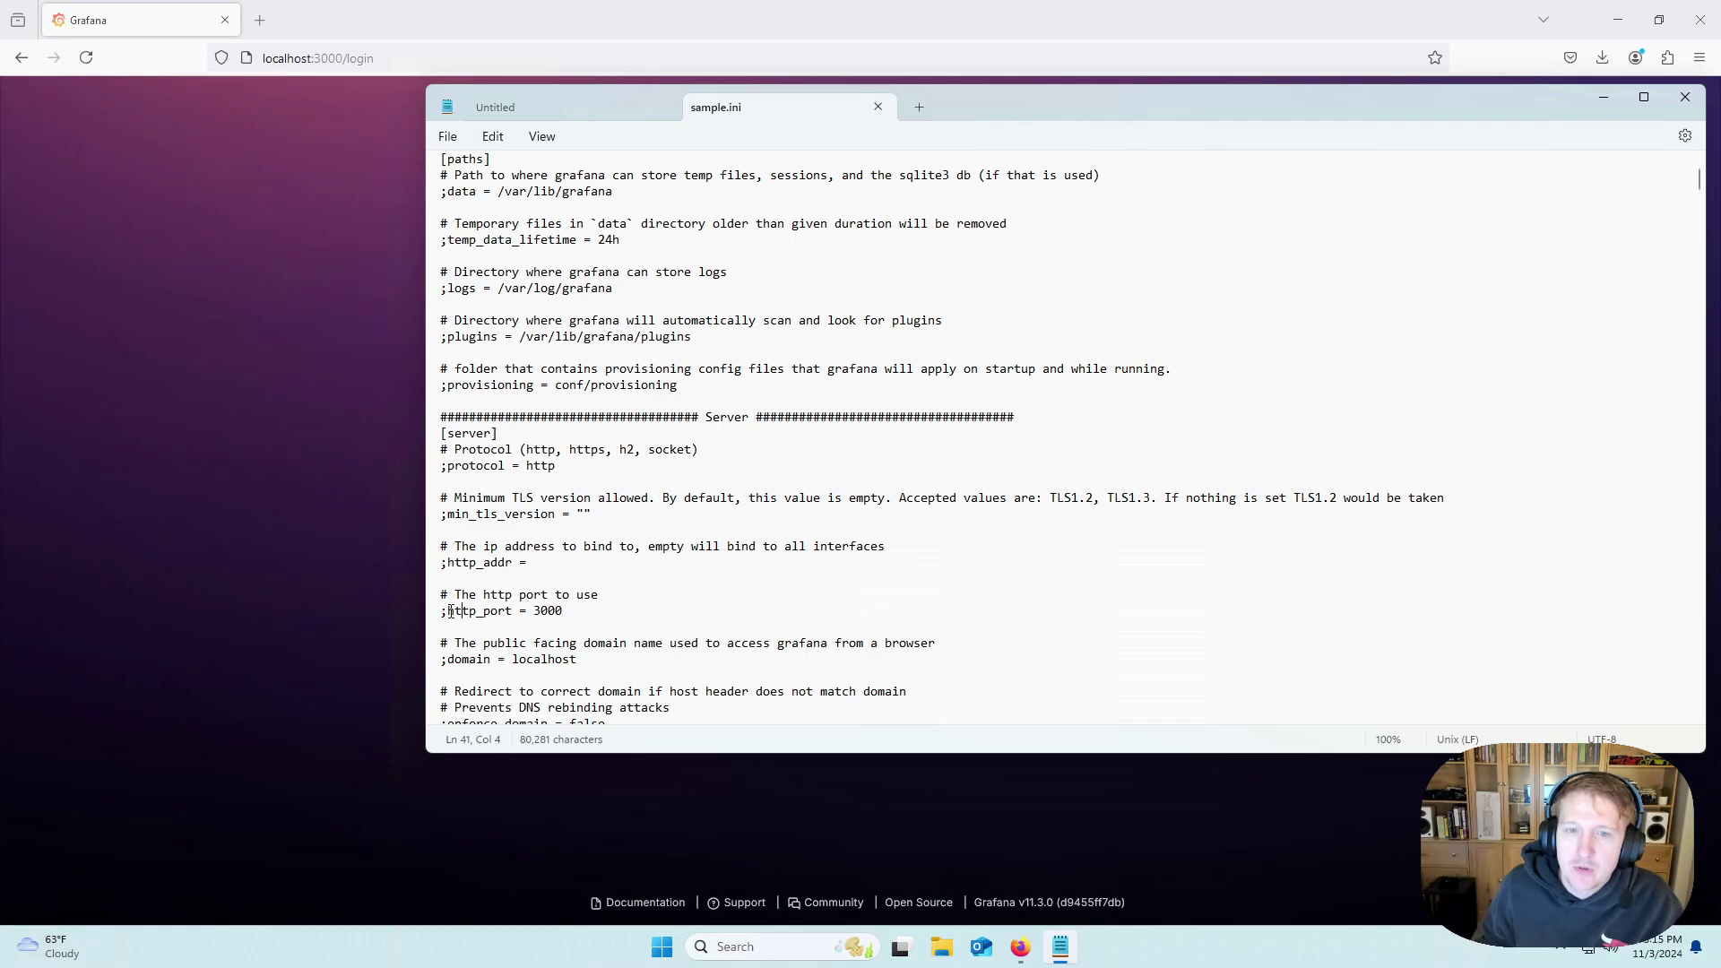
key(BackSpace)
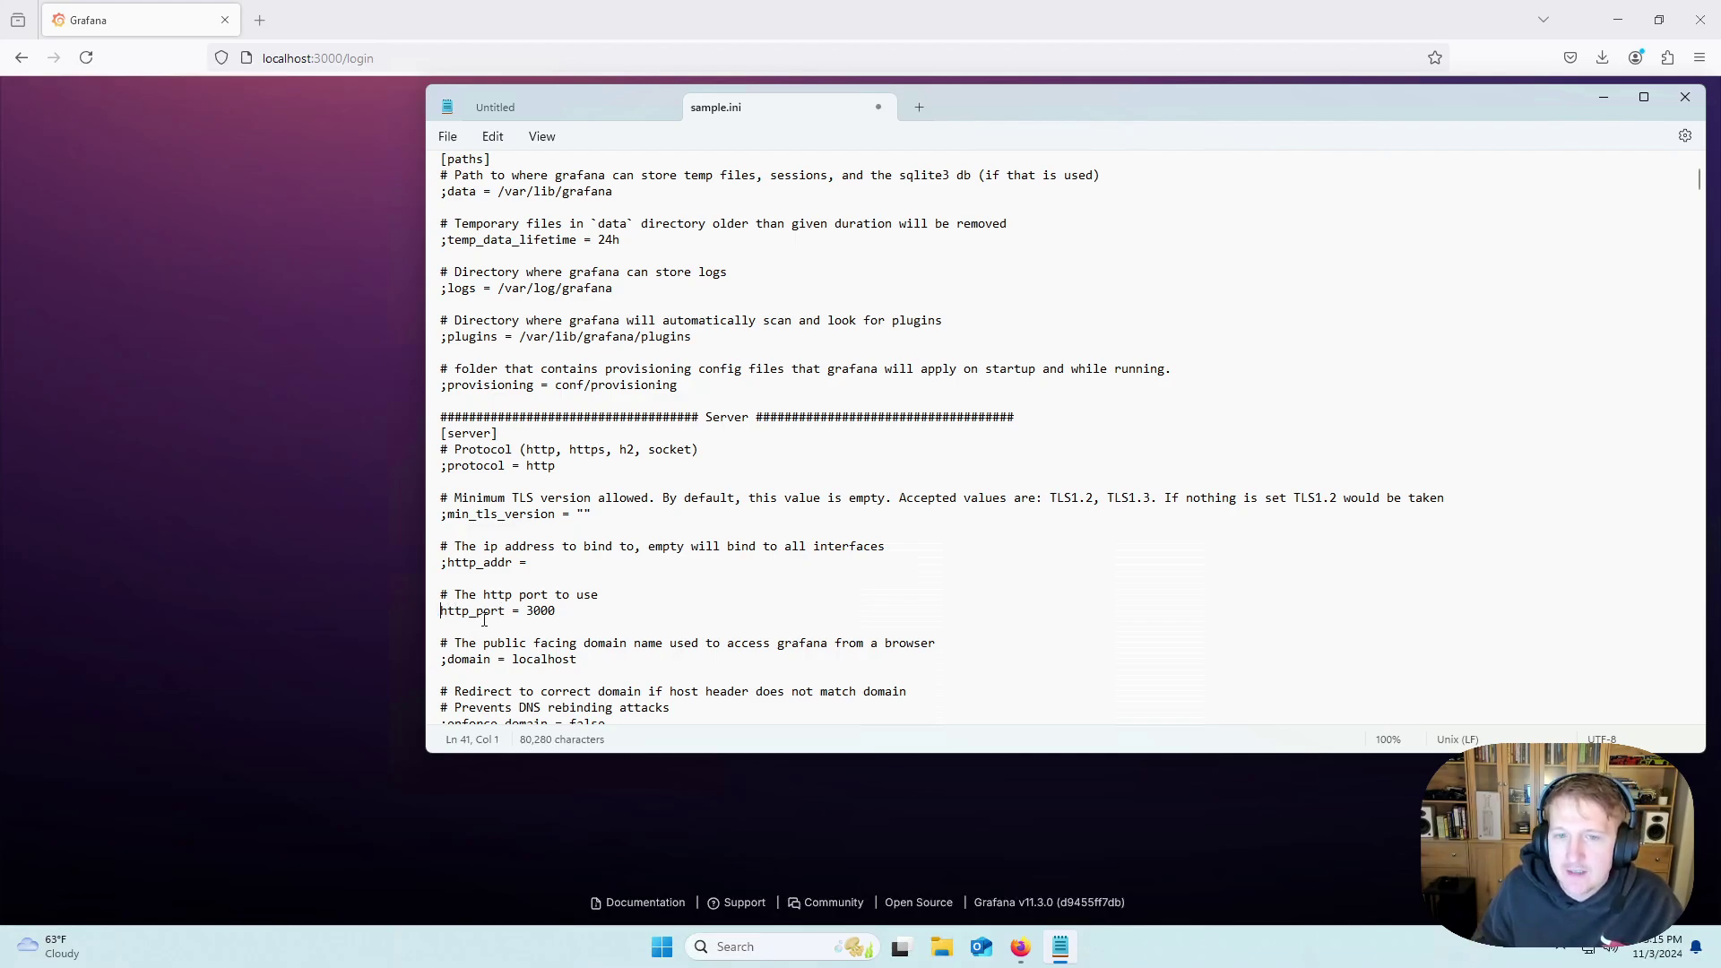
double_click(484, 612)
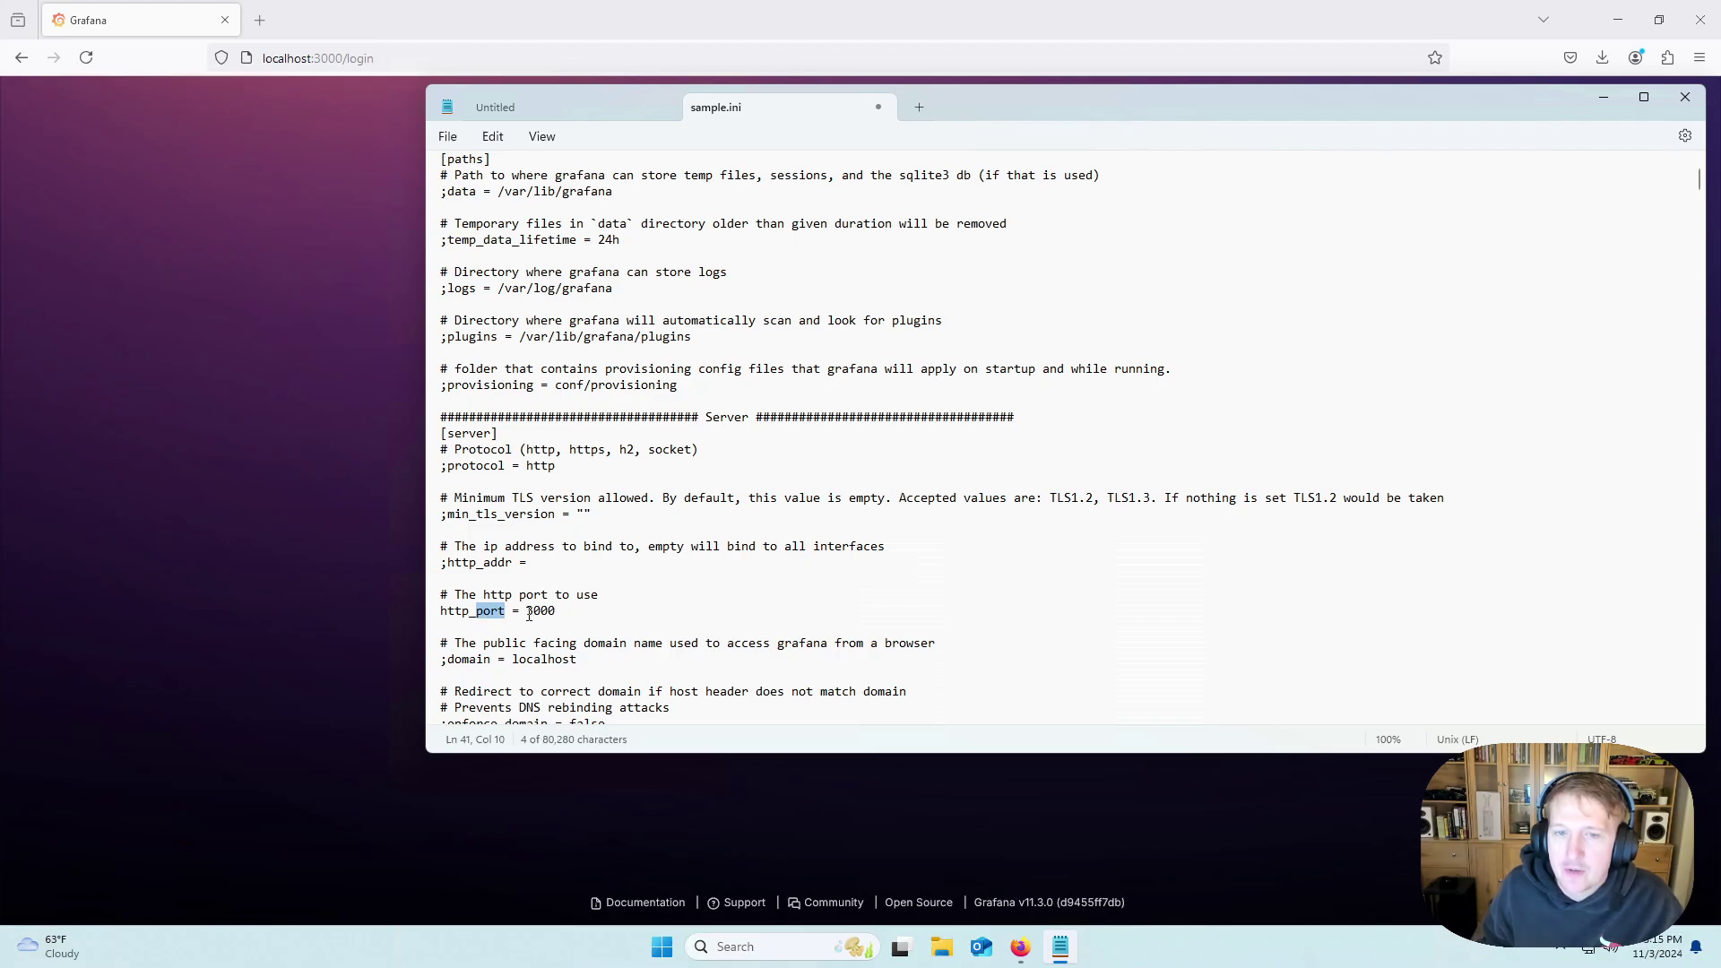
double_click(540, 612)
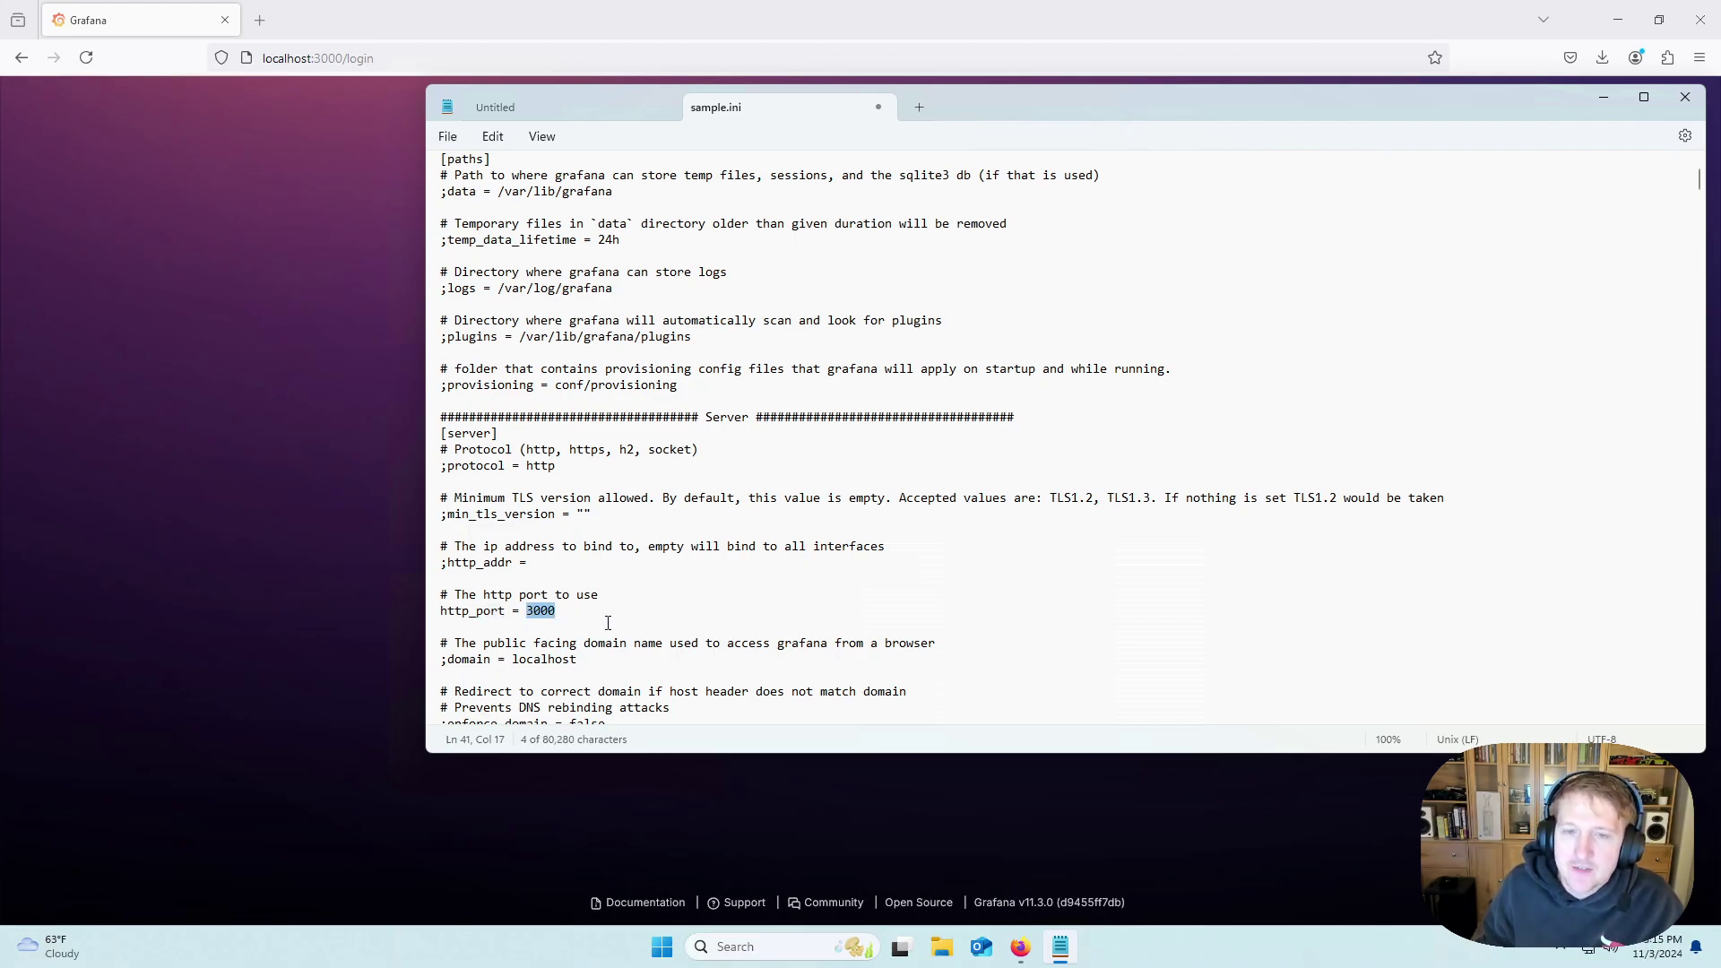
text(9999)
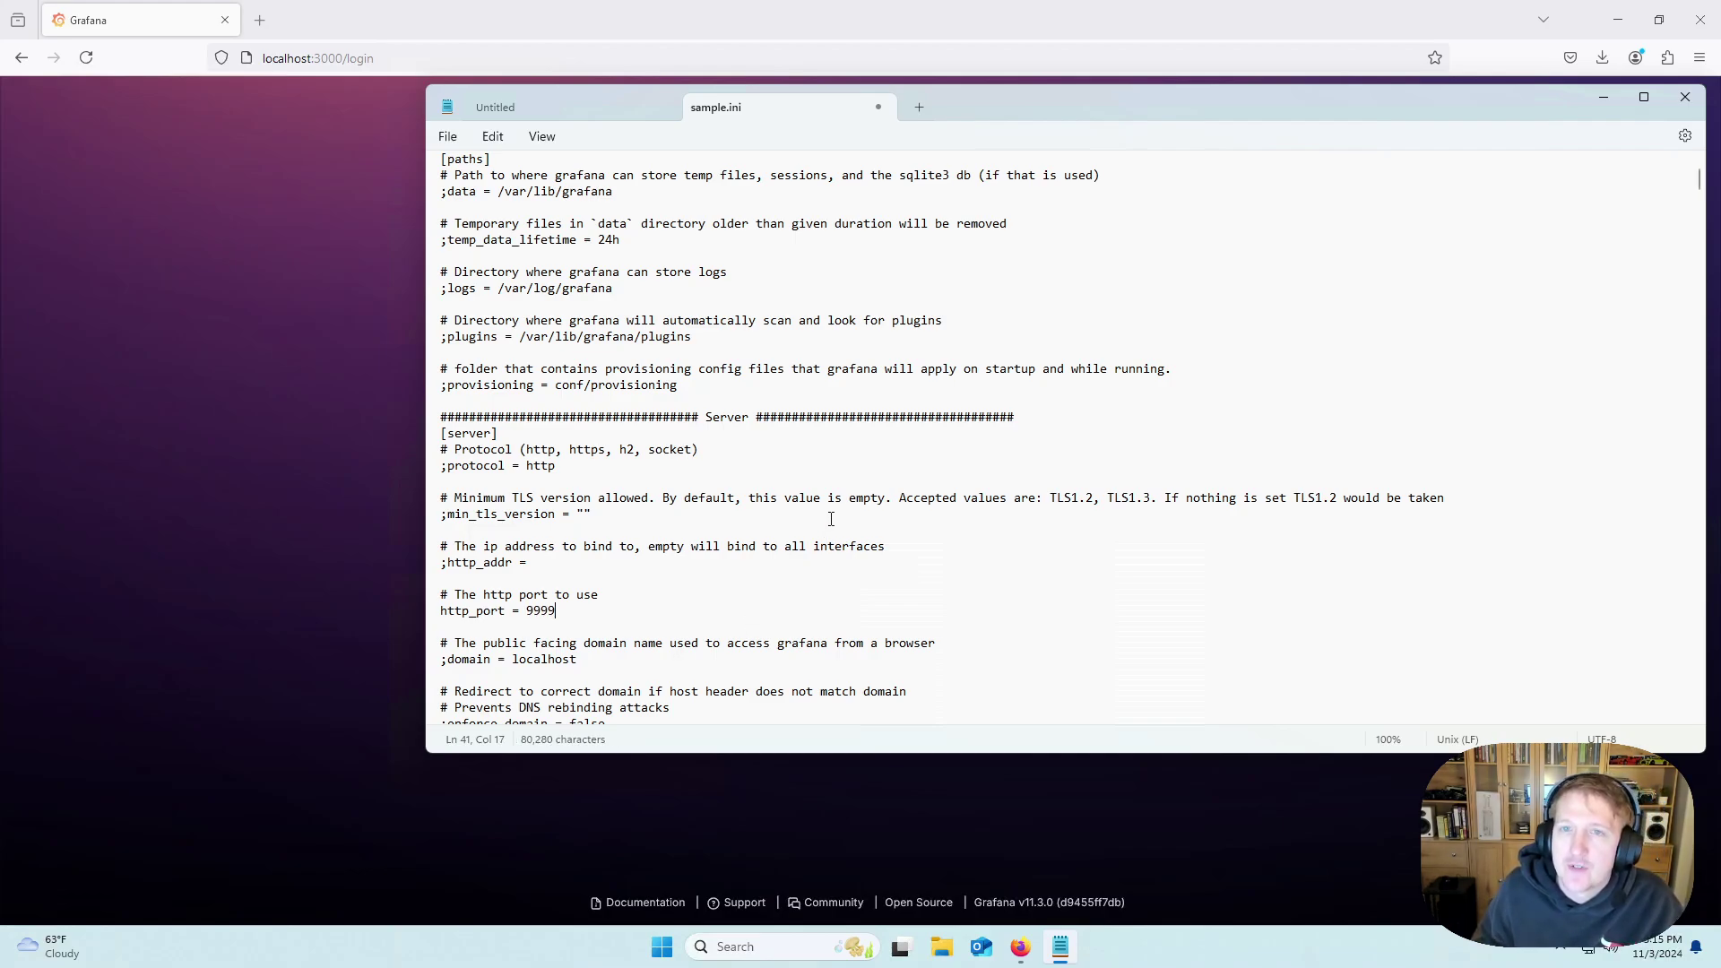
Save the file as custom.ini with type All files in the conf folder.
click(447, 136)
click(490, 285)
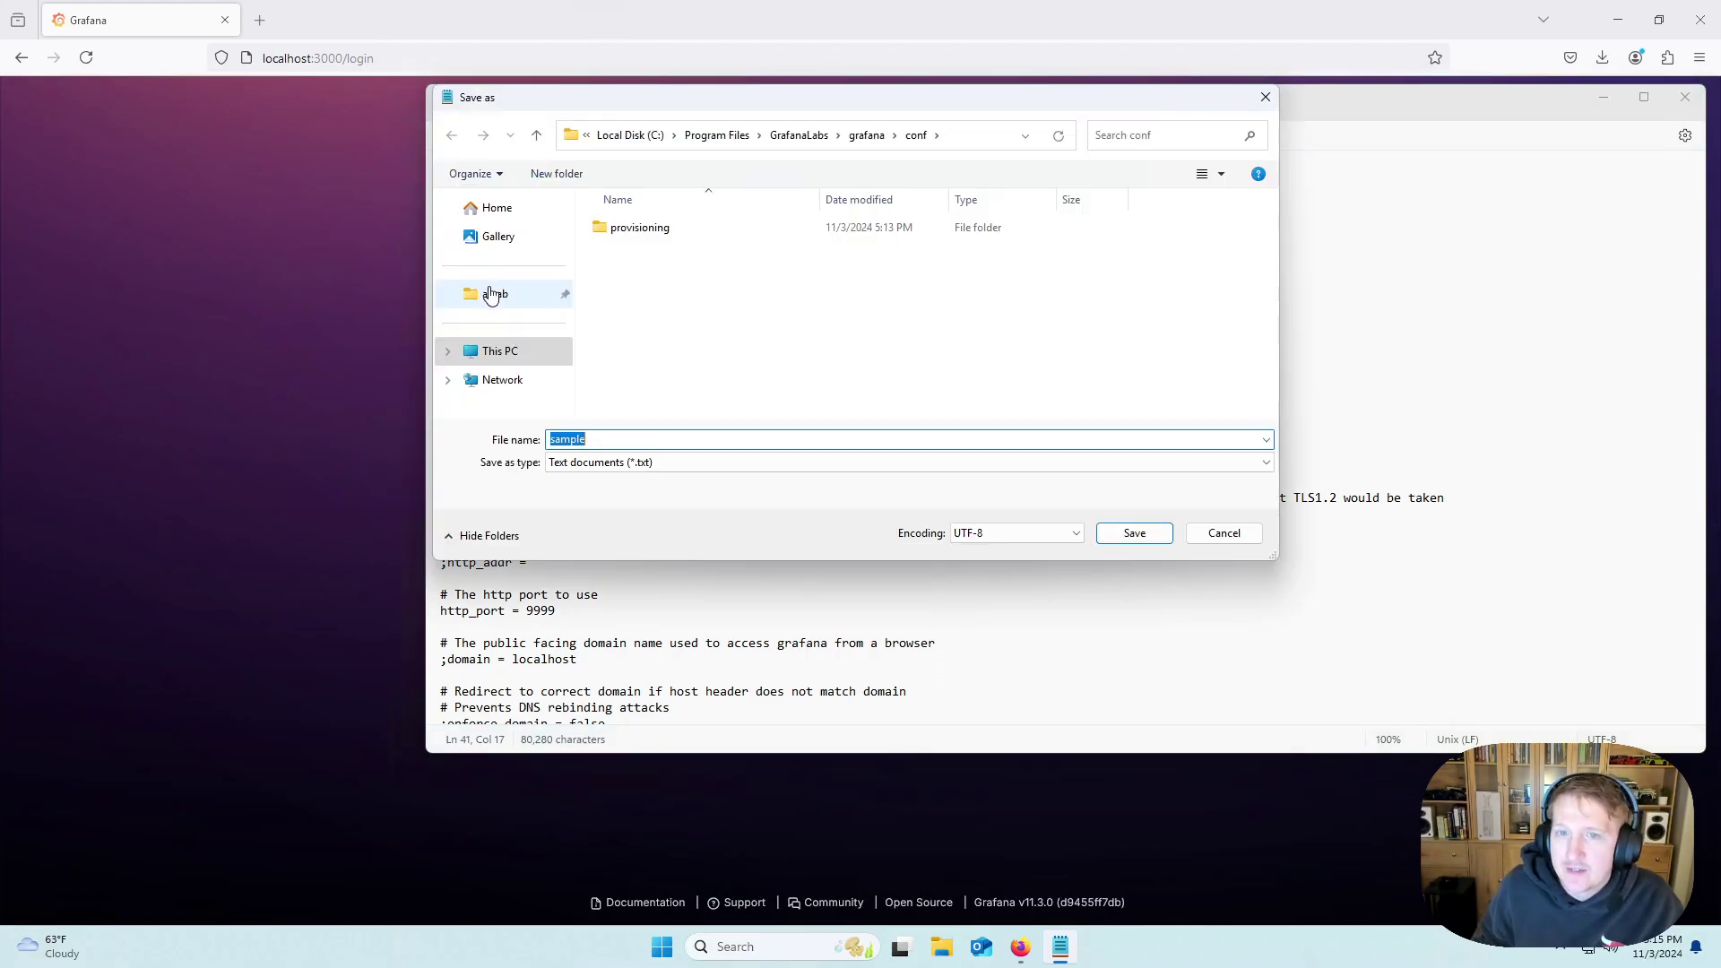
text(custom.ini)
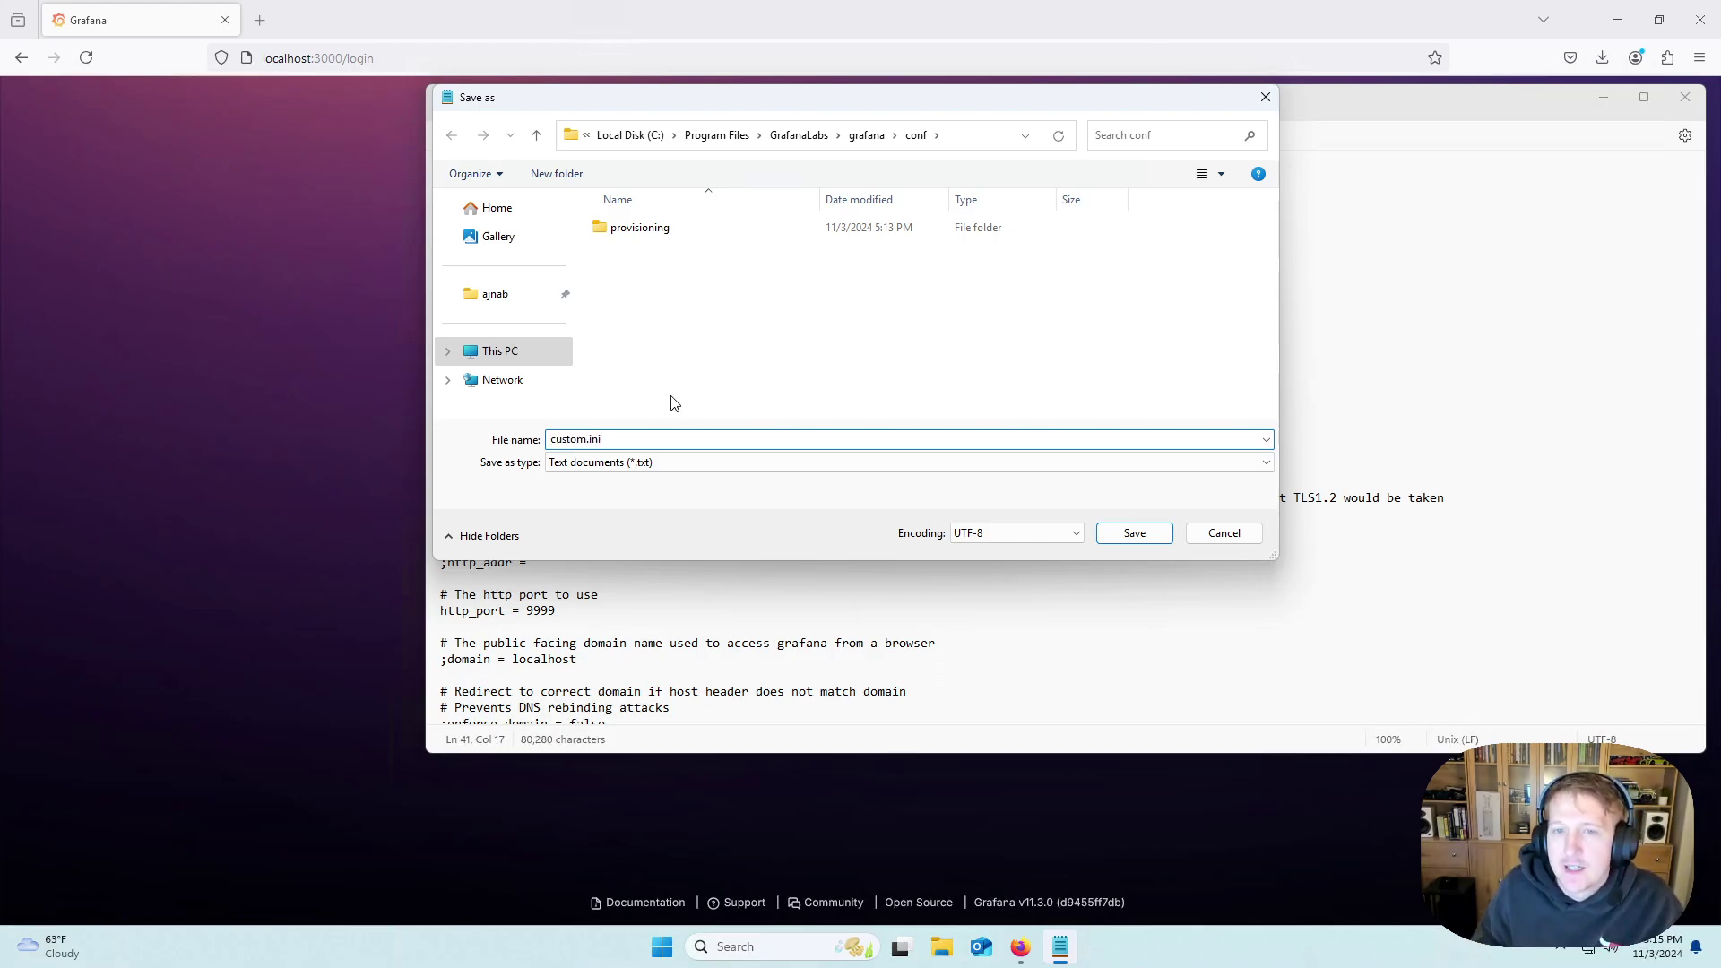
click(645, 464)
click(633, 495)
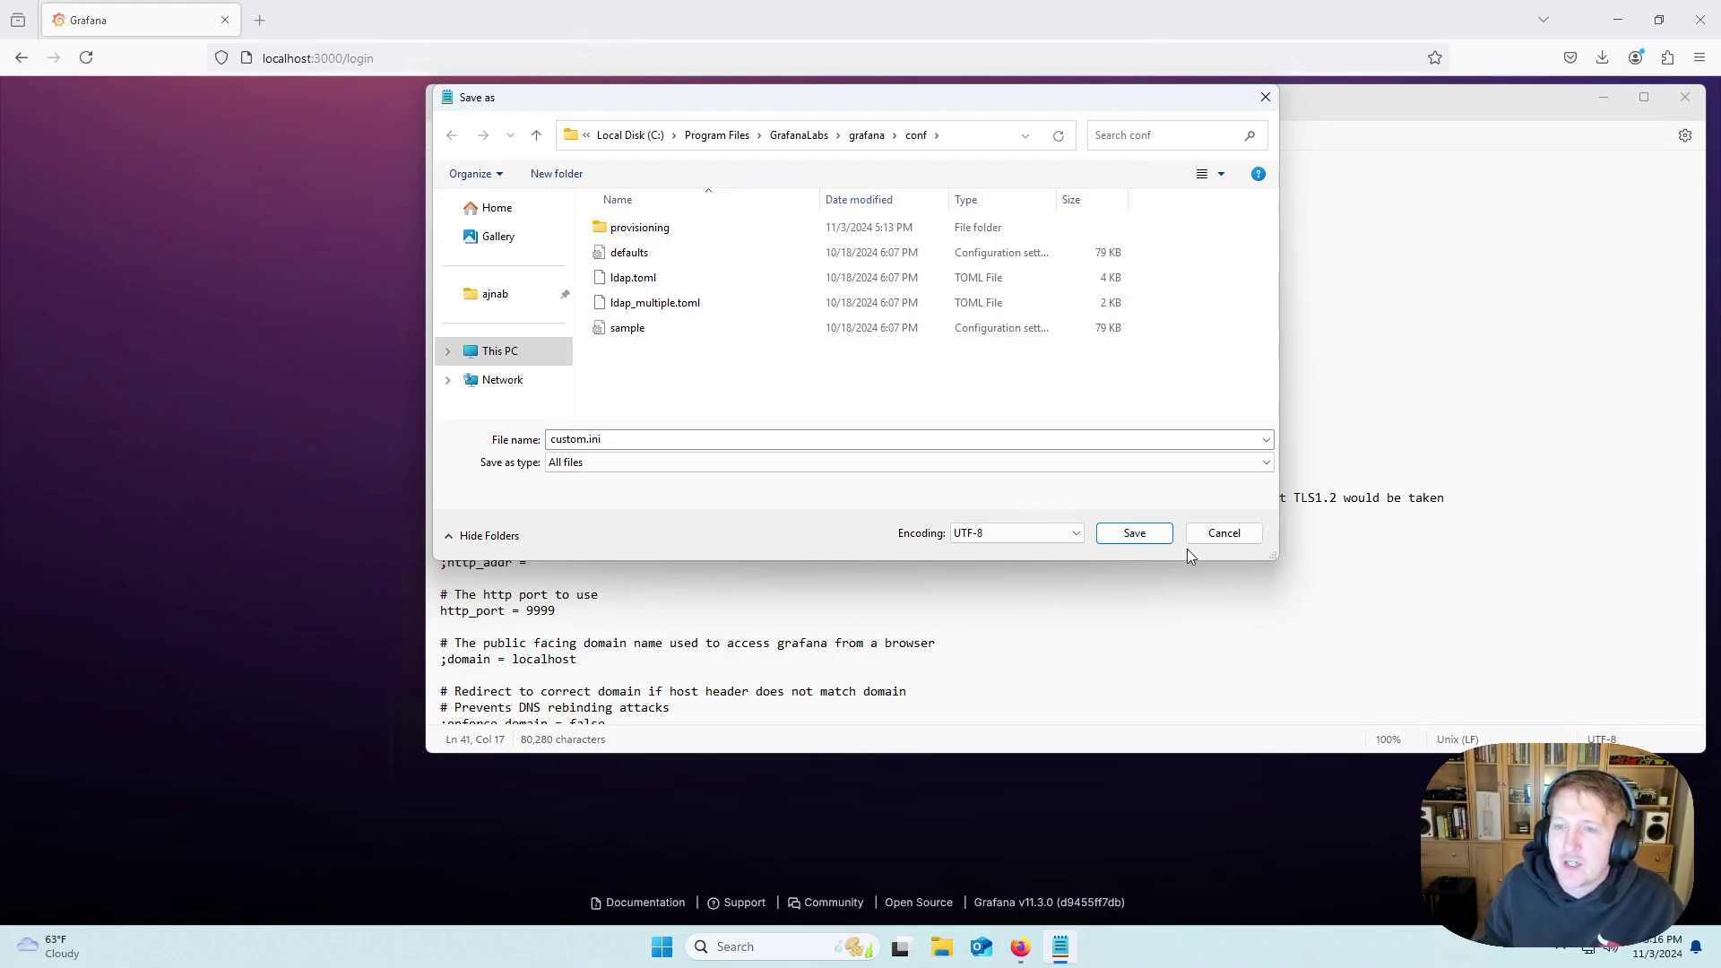
click(1135, 534)
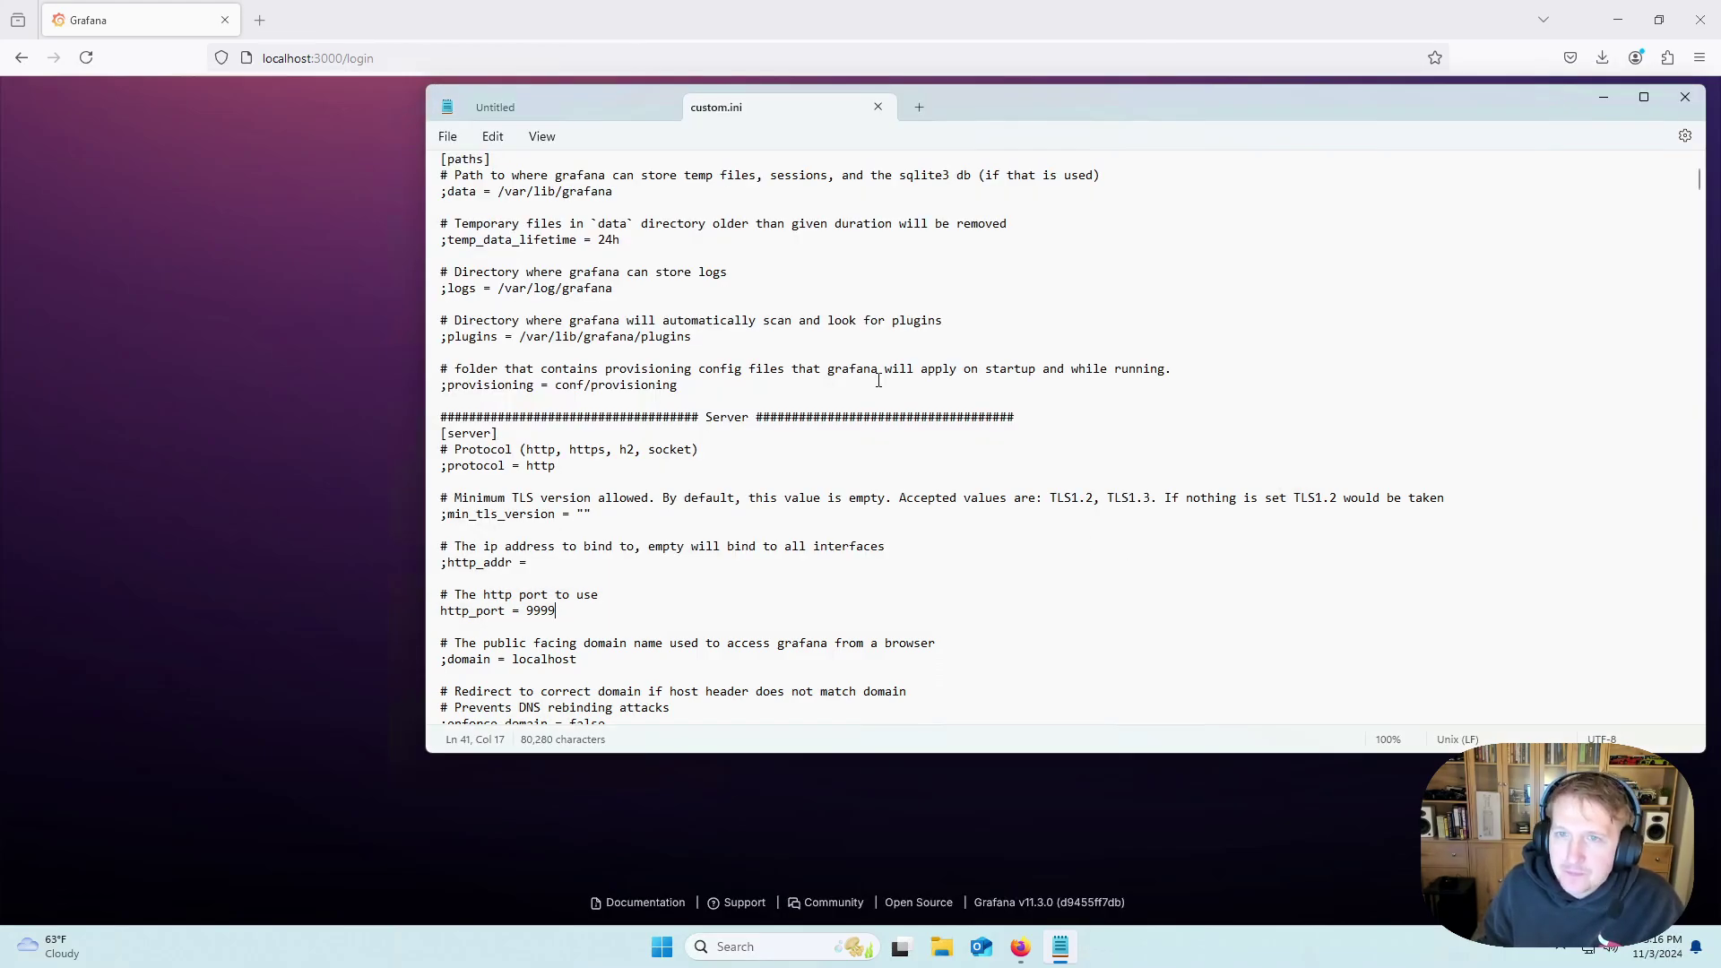
Close Notepad and launch the Windows Services console with services.msc.
click(1684, 96)
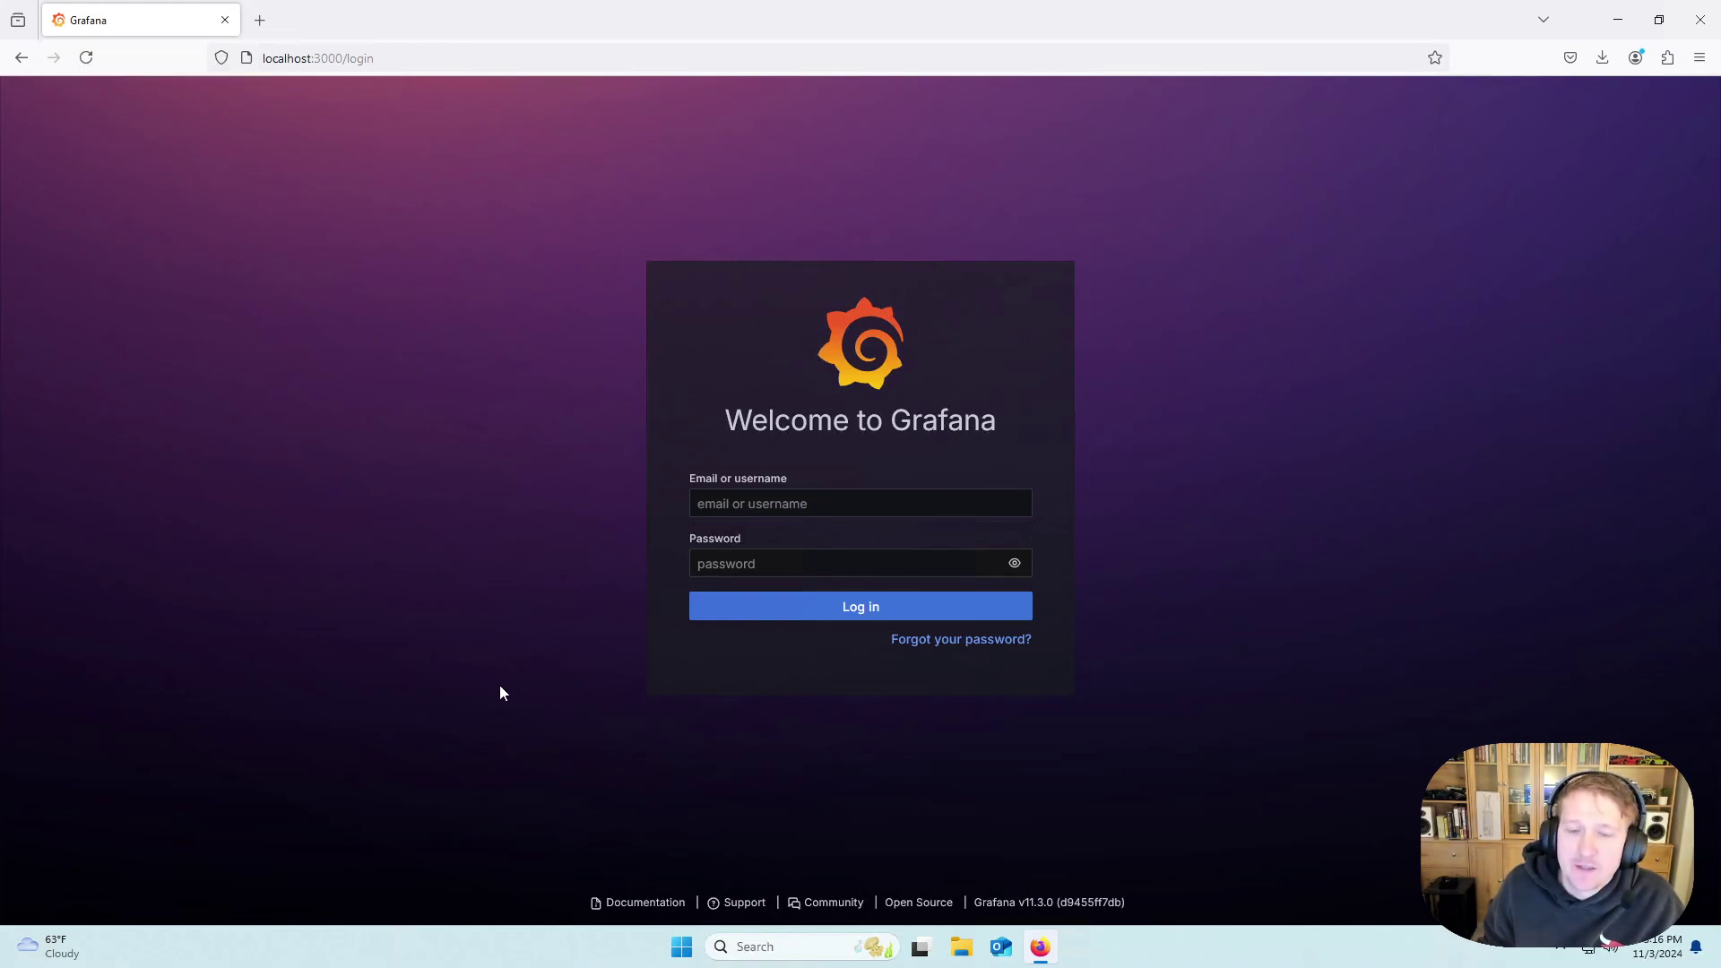
click(770, 948)
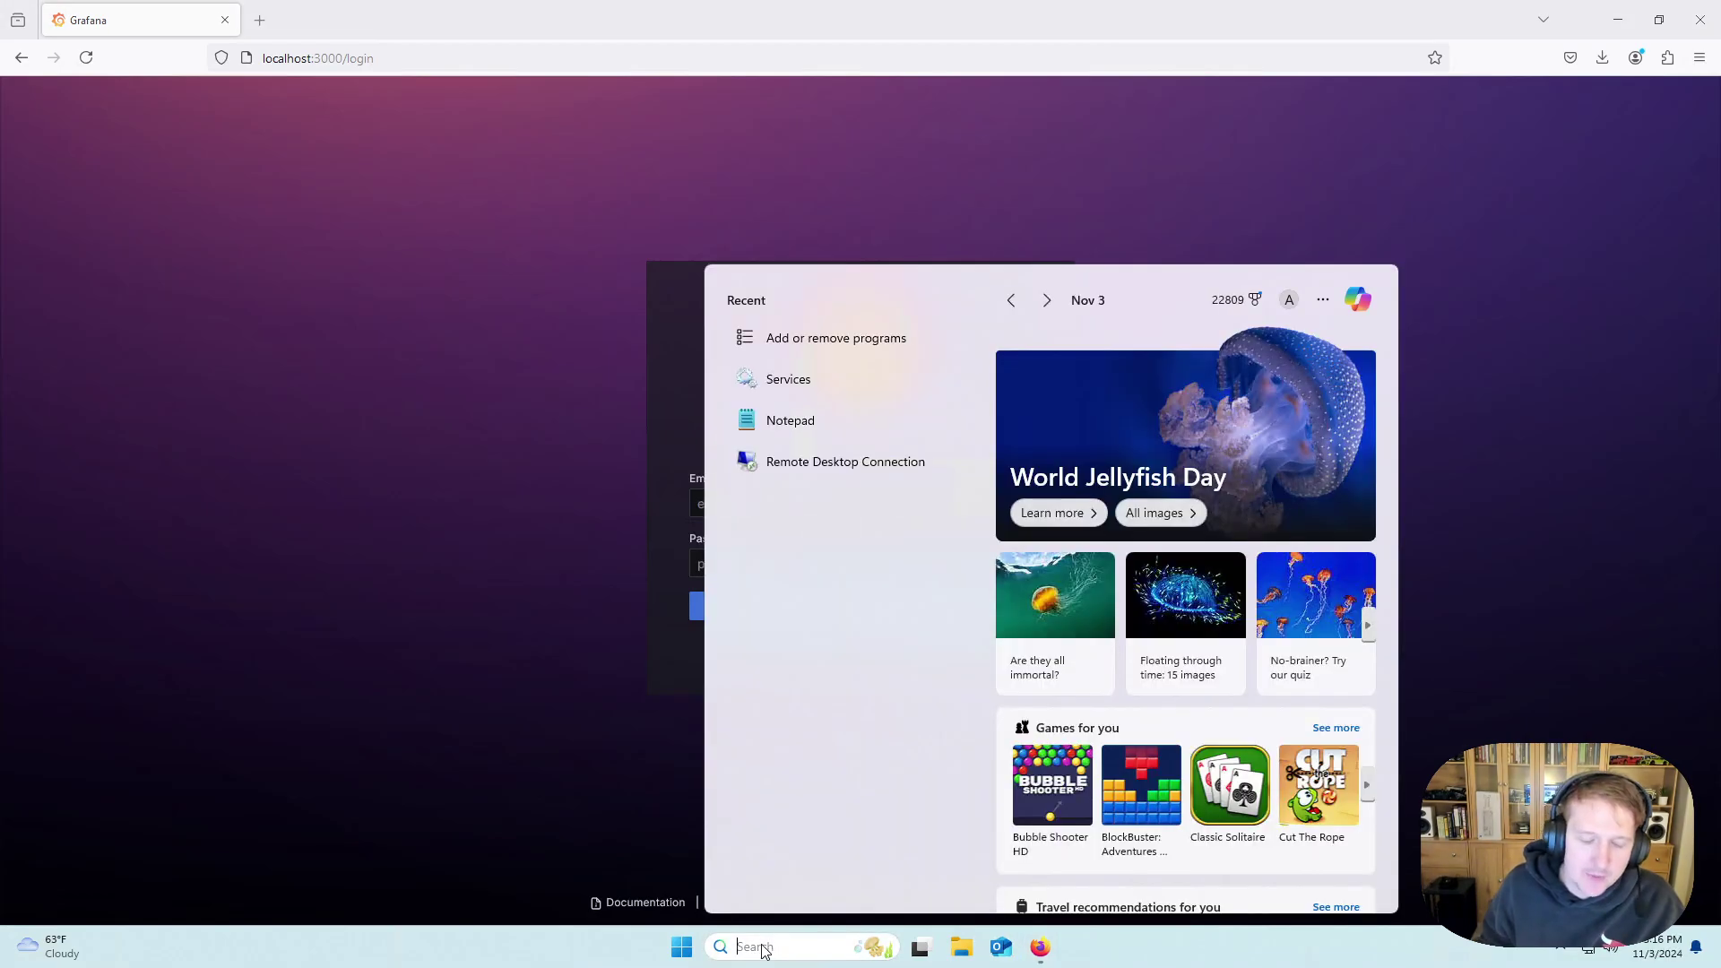
text(services)
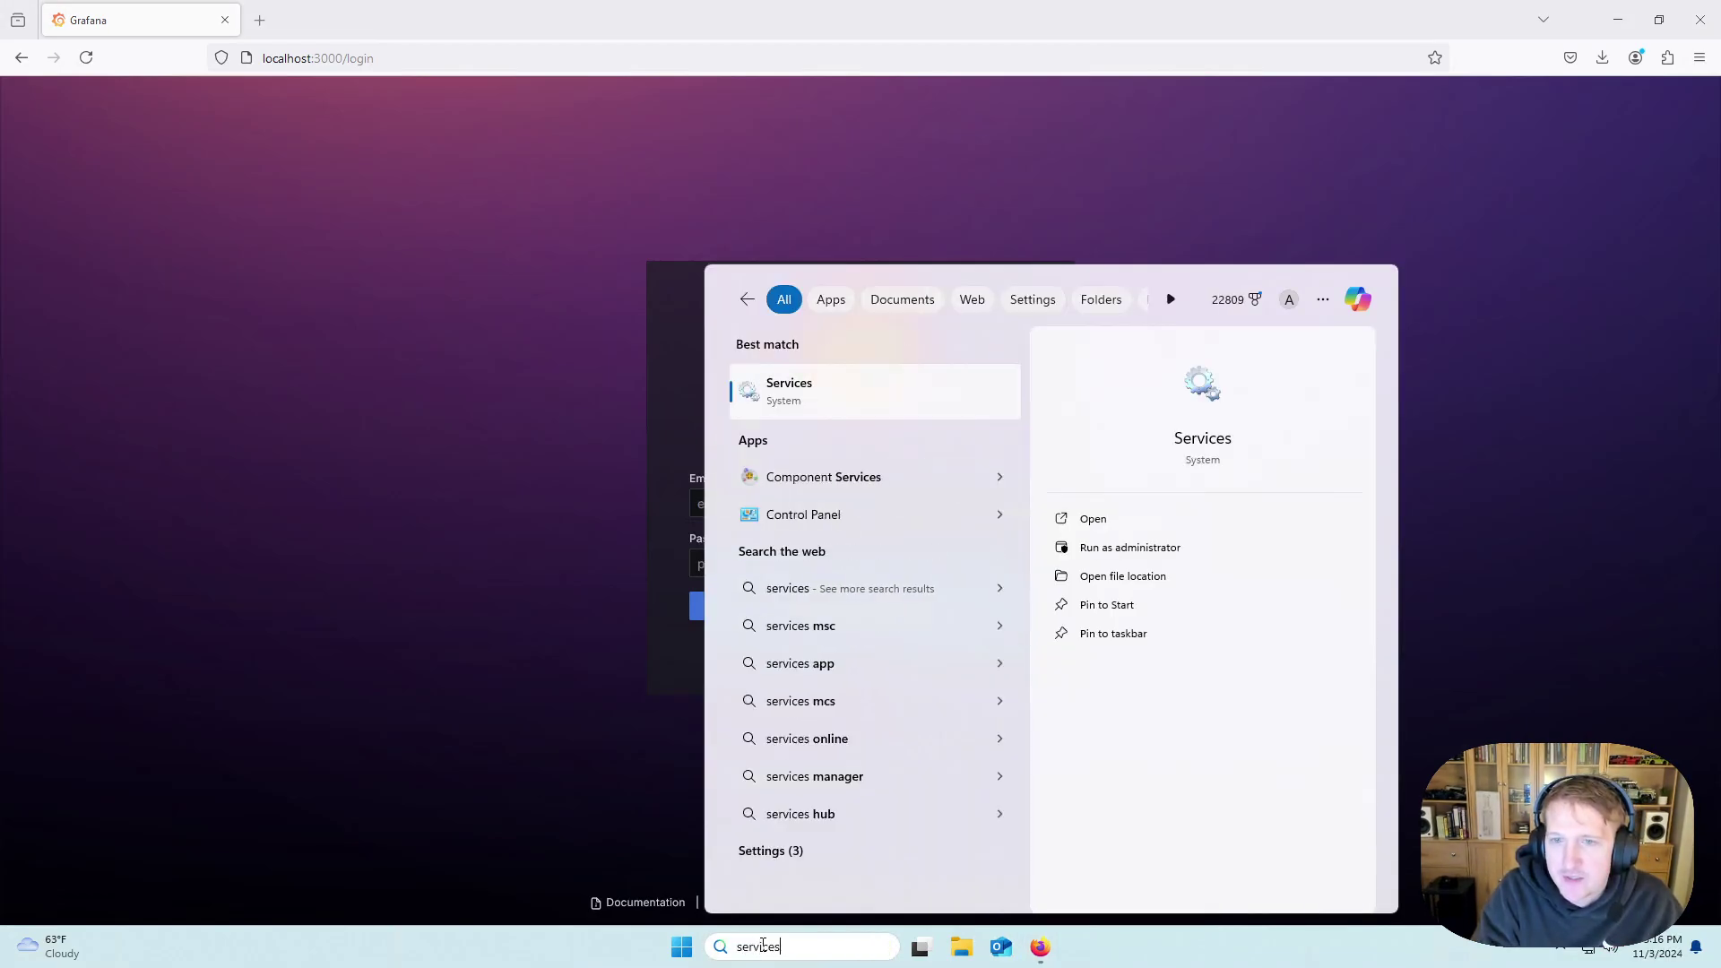
text(.msc)
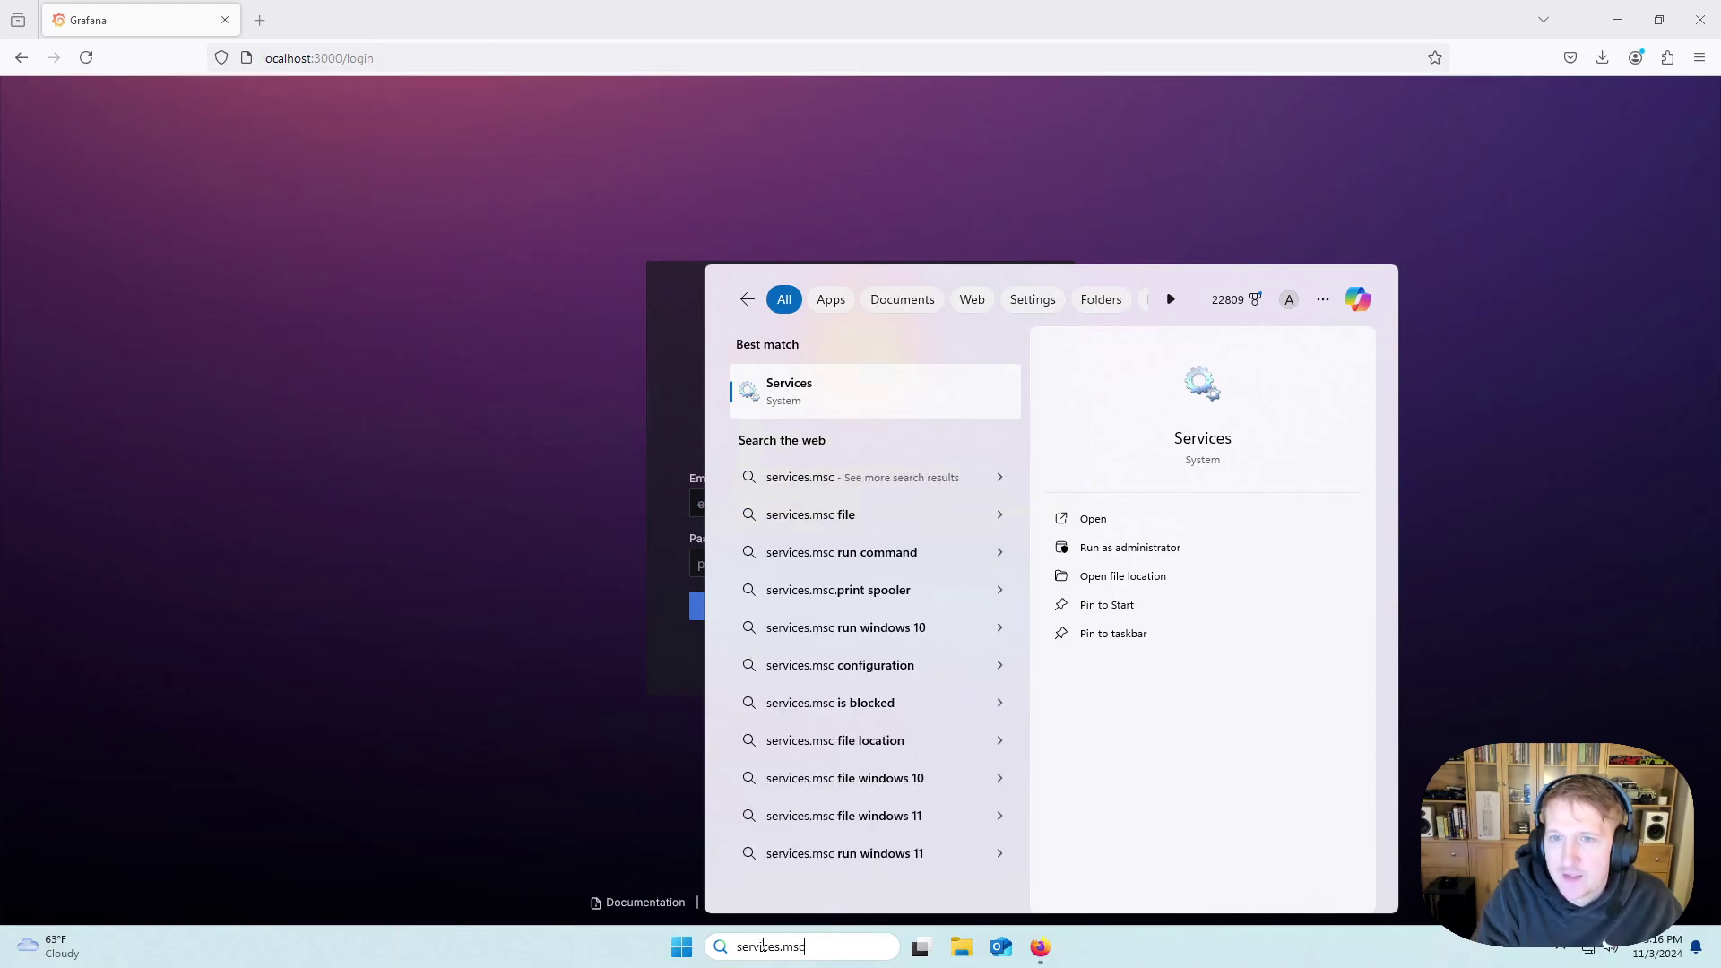
key(Return)
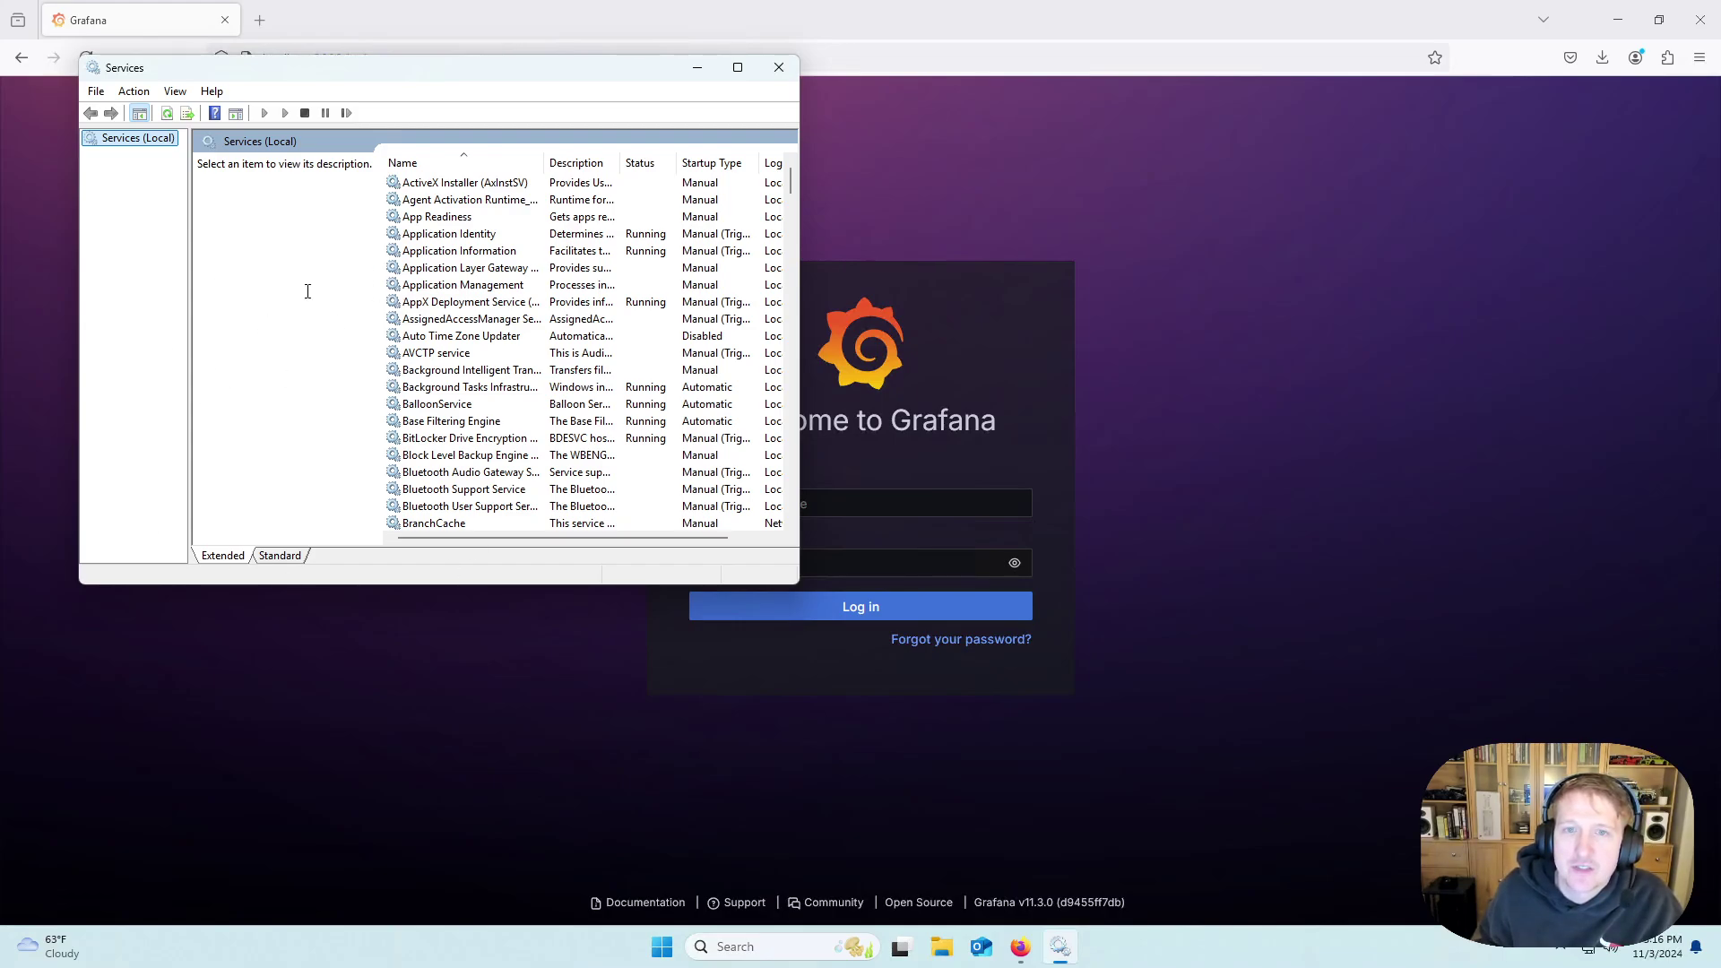
Restart the Grafana service from its context menu in Services.
scroll(461, 235, down, 7)
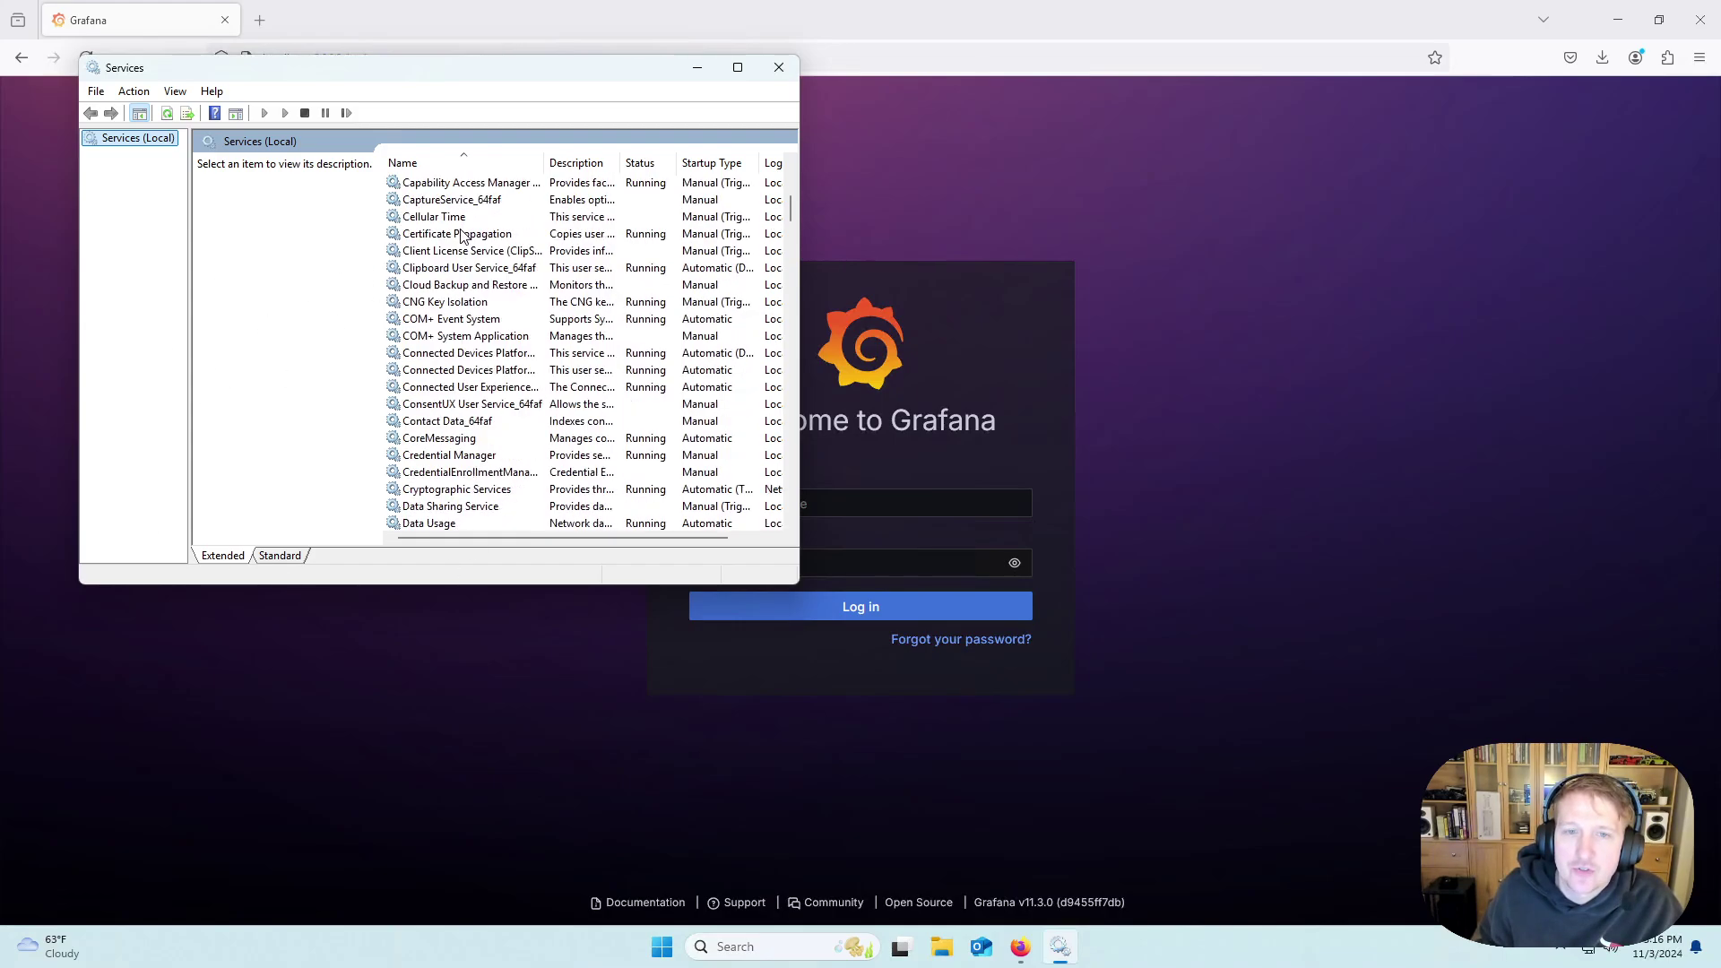
scroll(462, 235, down, 13)
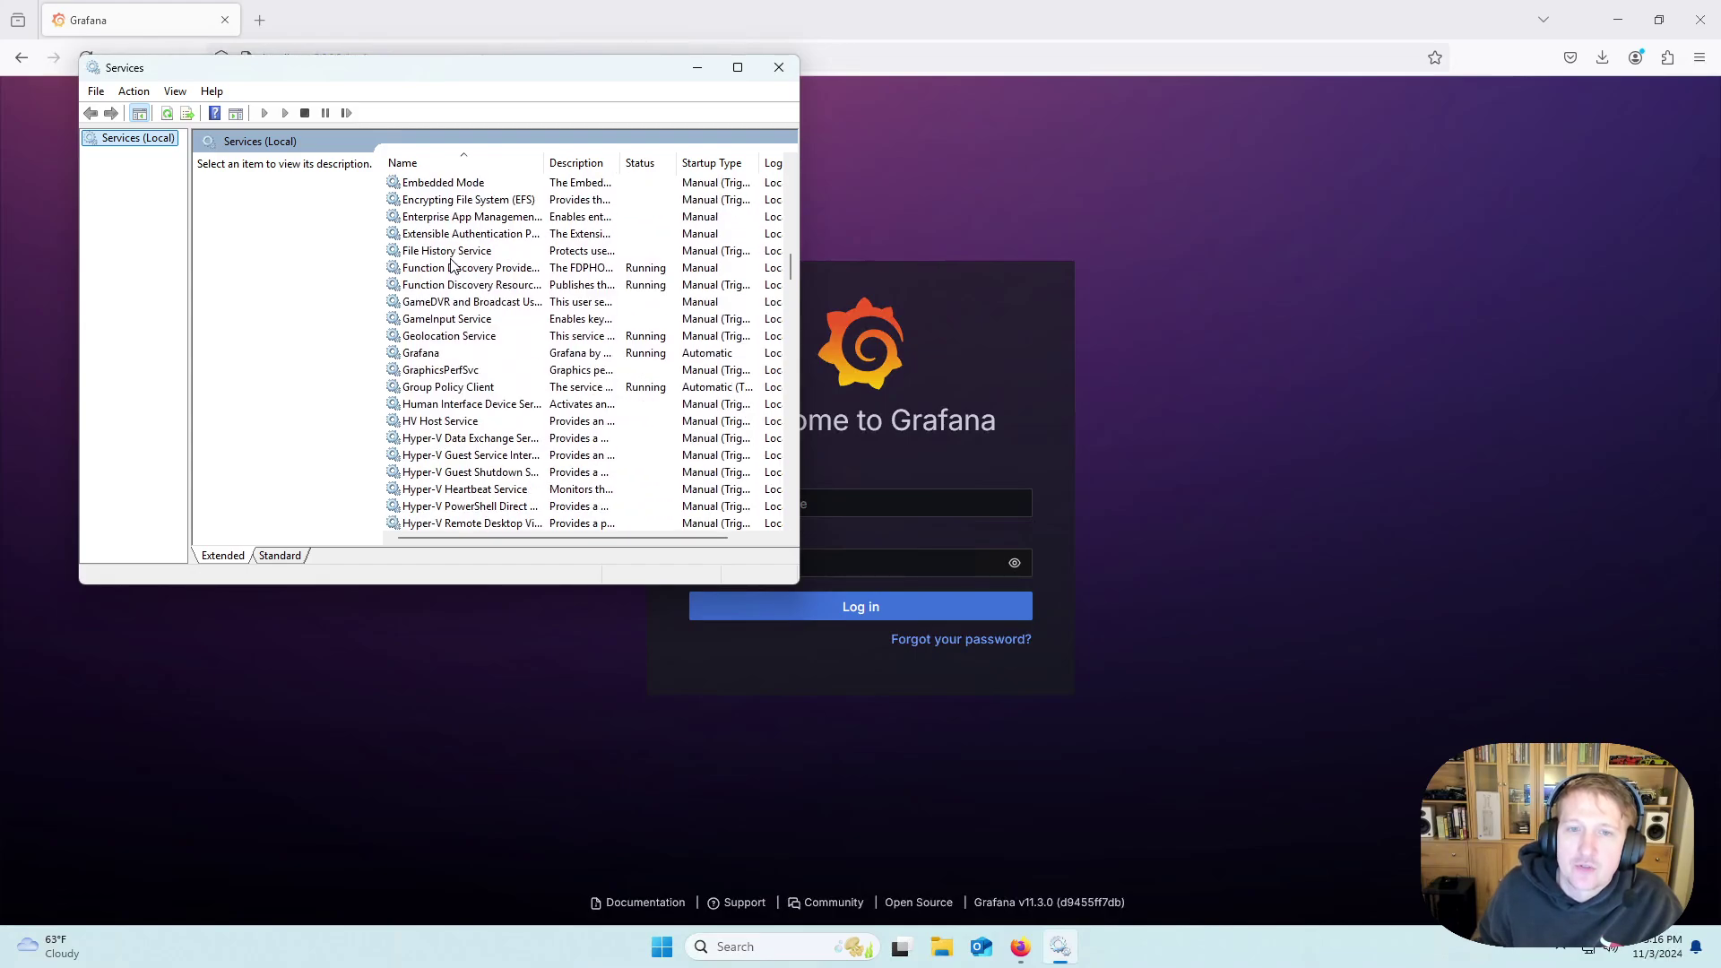
click(425, 356)
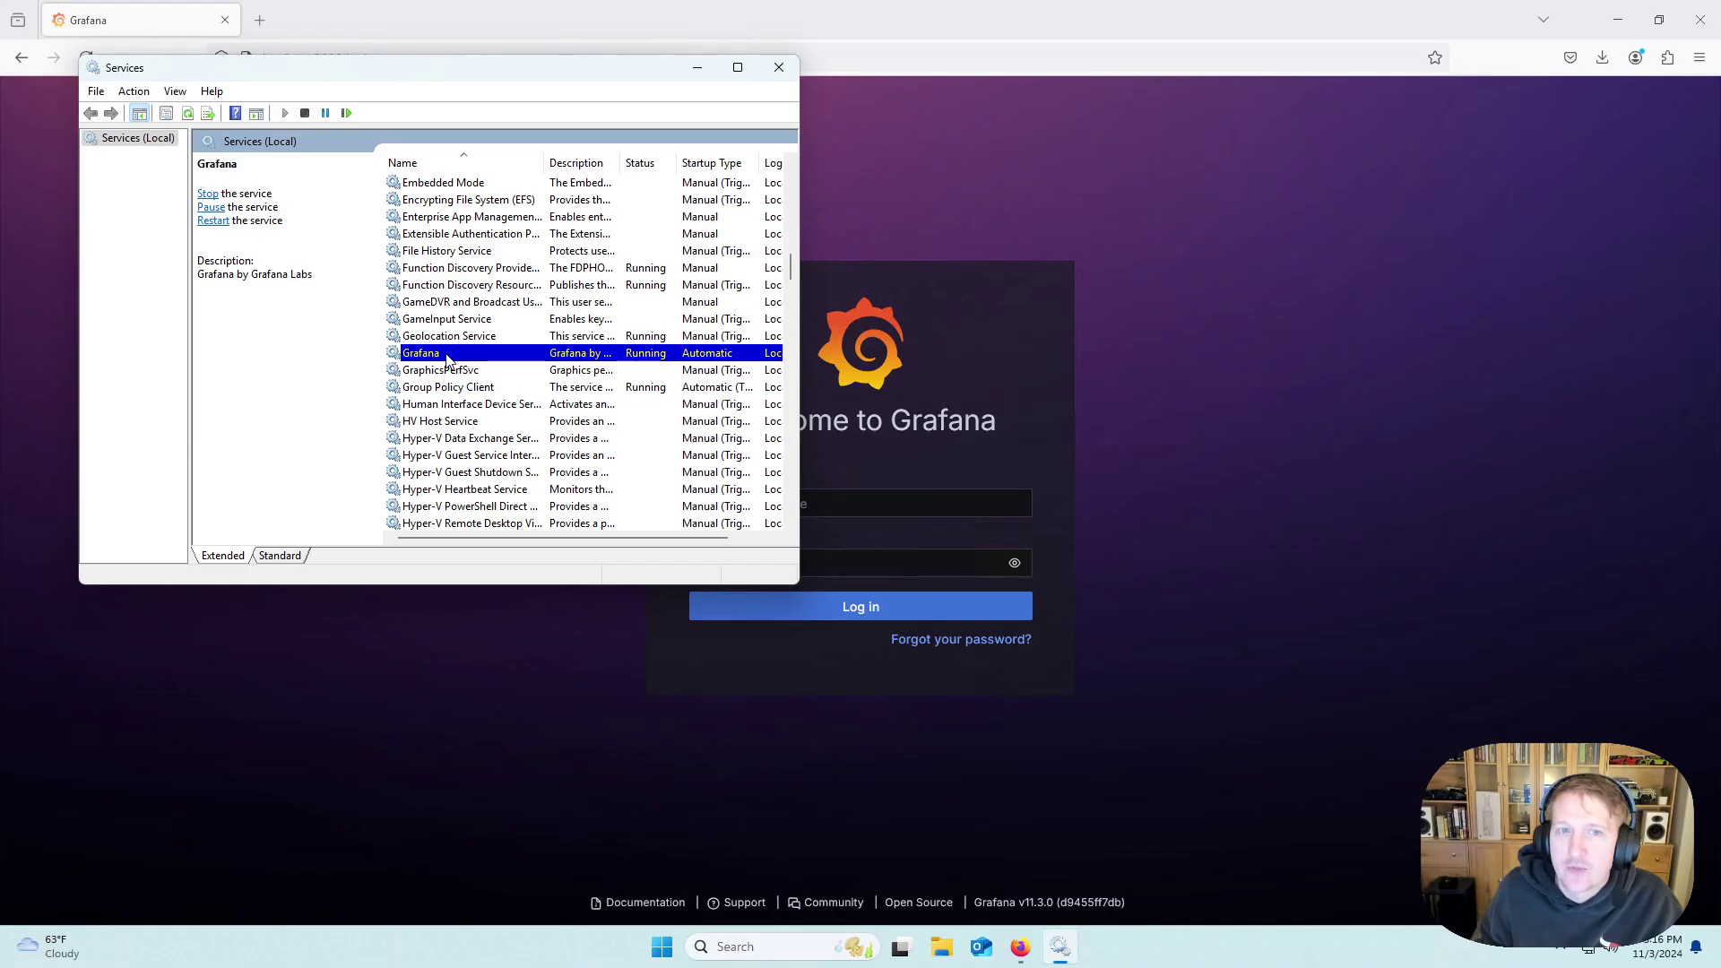
right_click(431, 355)
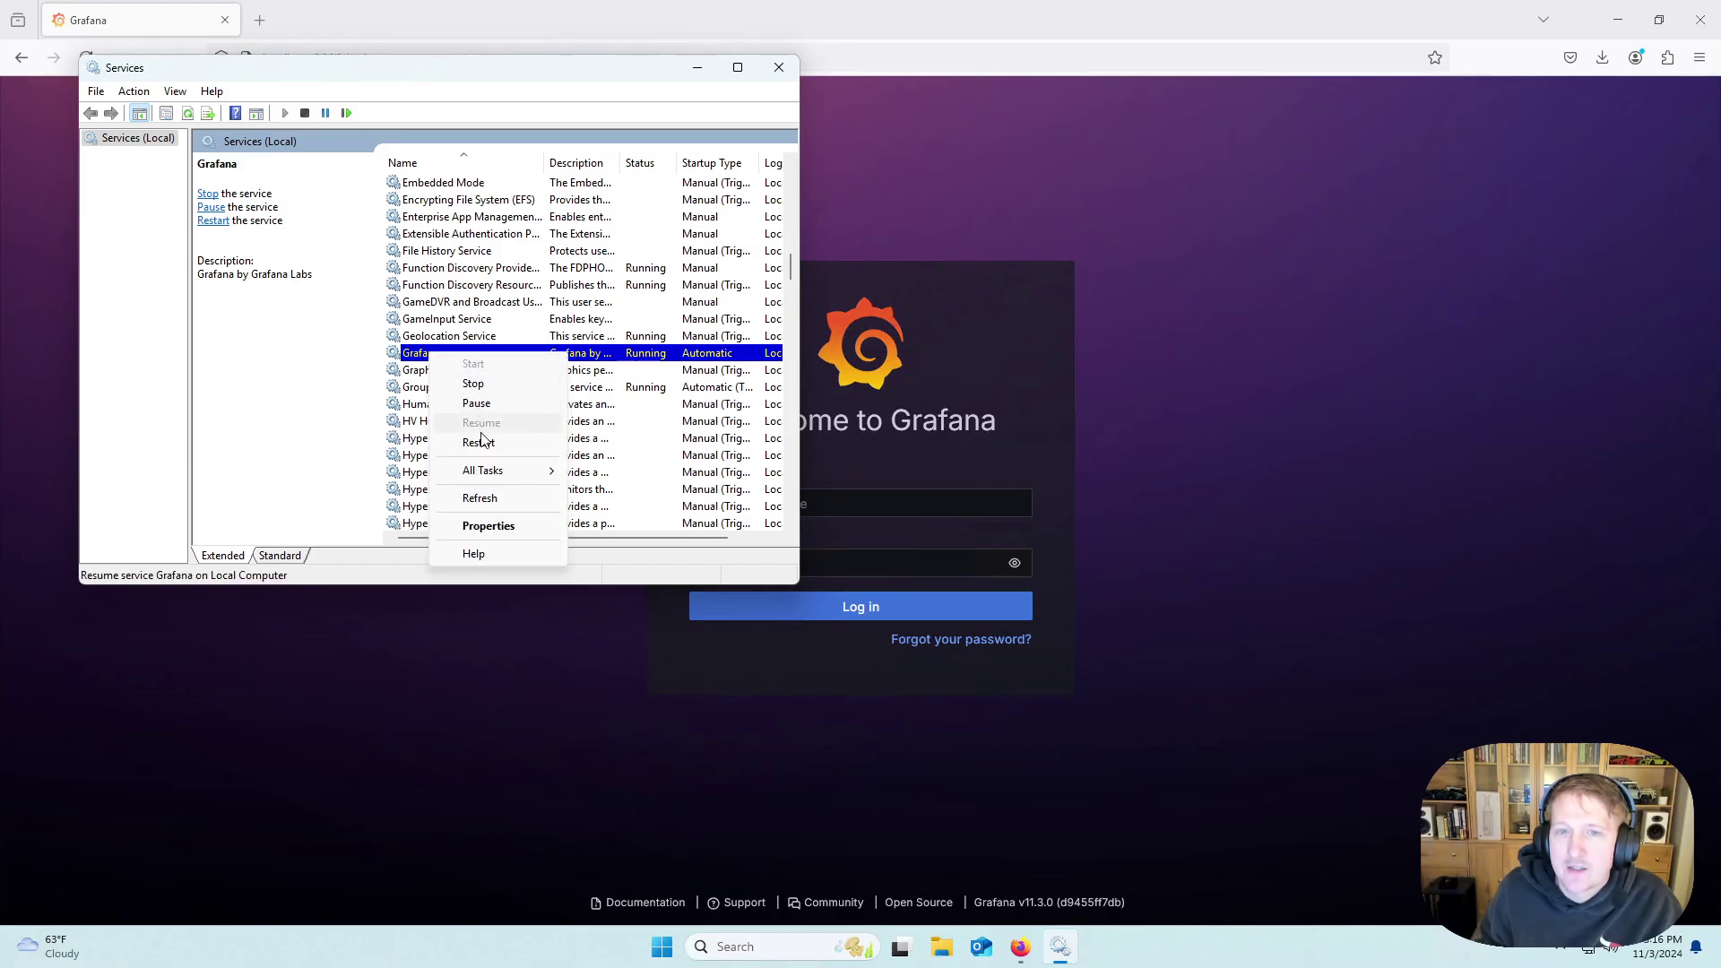
click(481, 443)
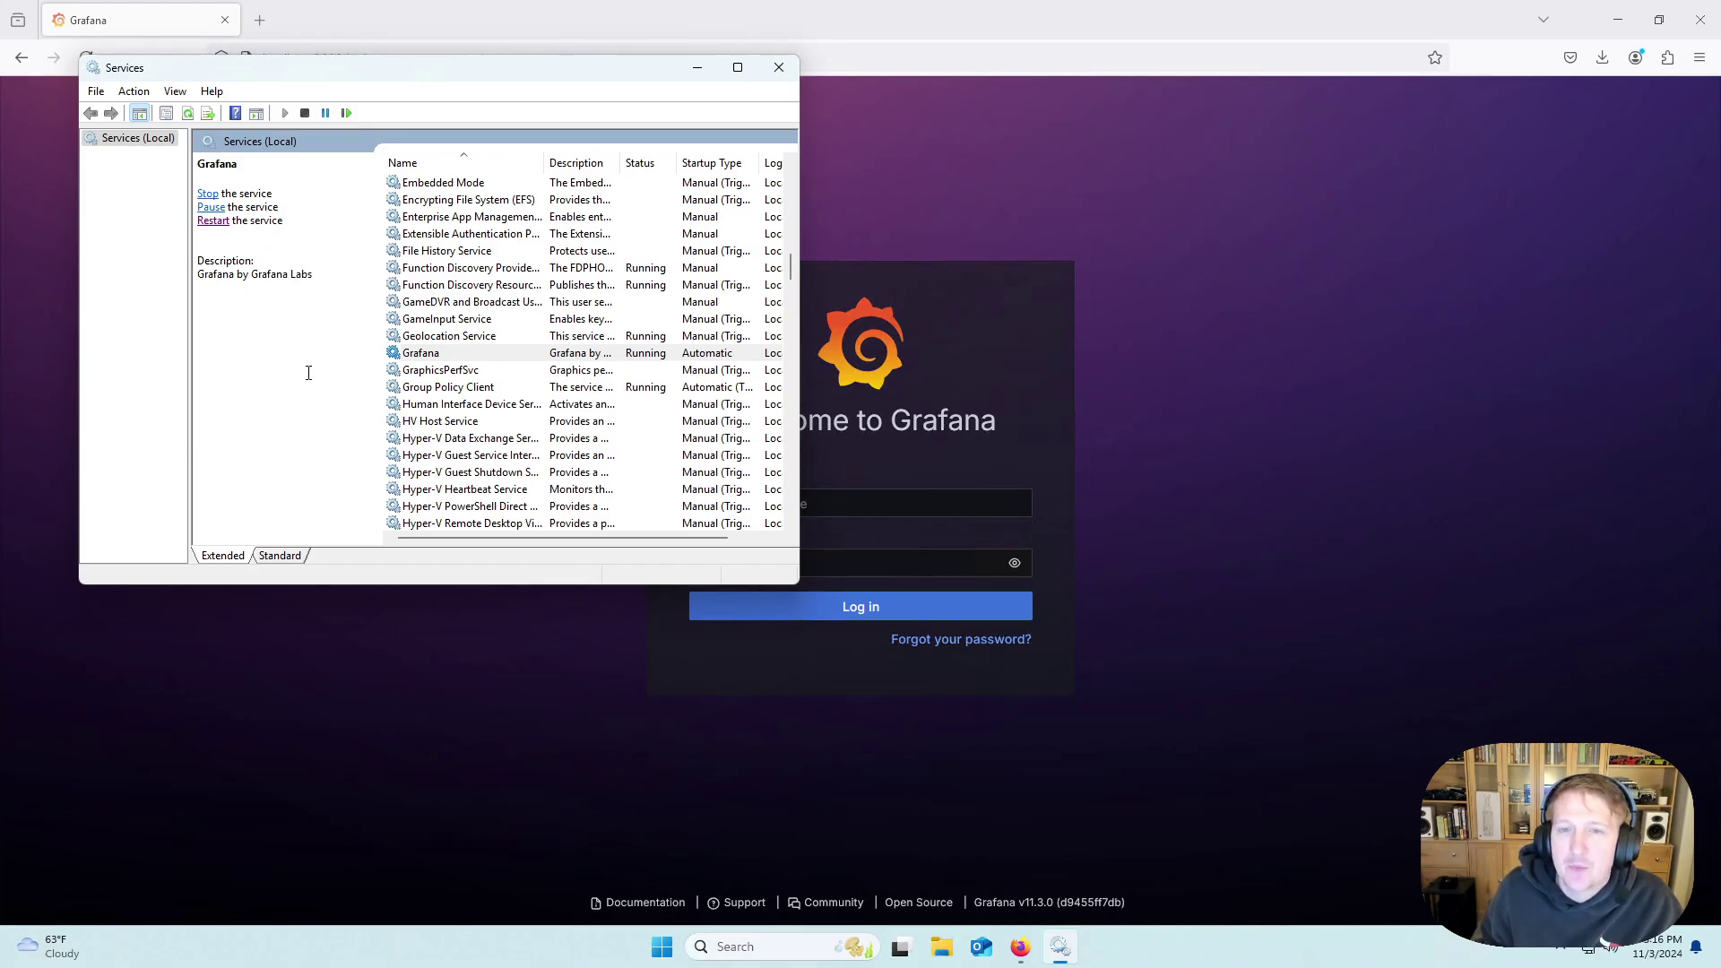
Close Services and load the Grafana login page at localhost:9999.
click(778, 69)
drag(388, 58, 315, 58)
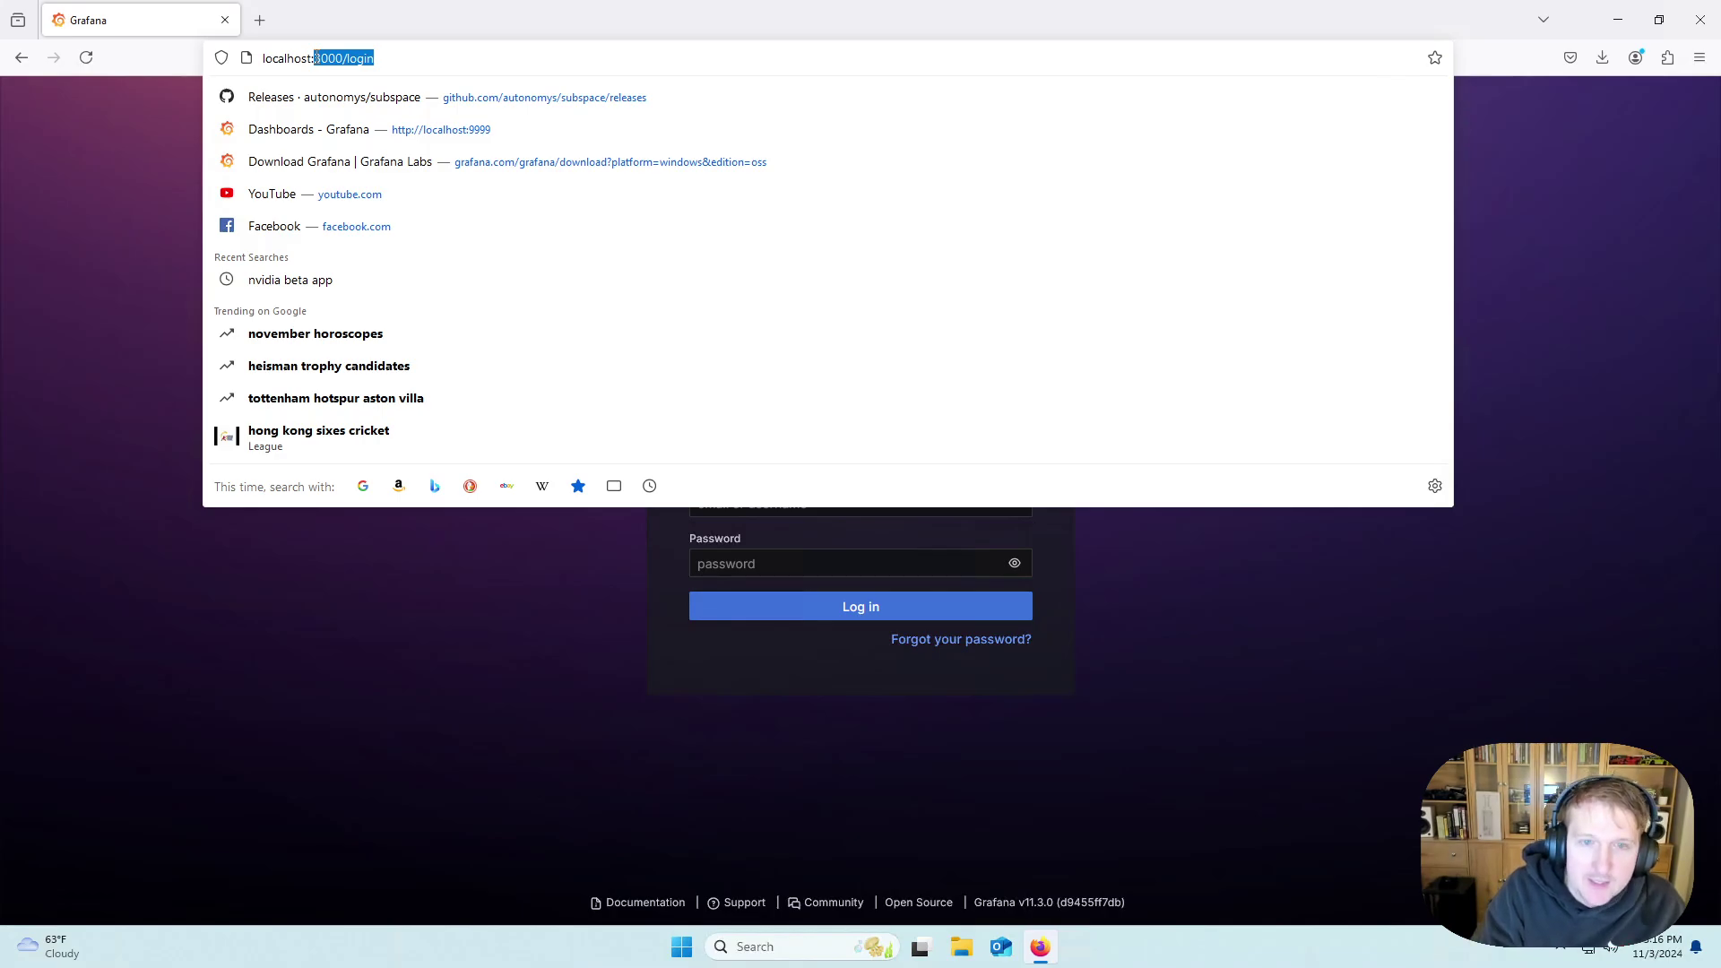
text(9999)
key(Return)
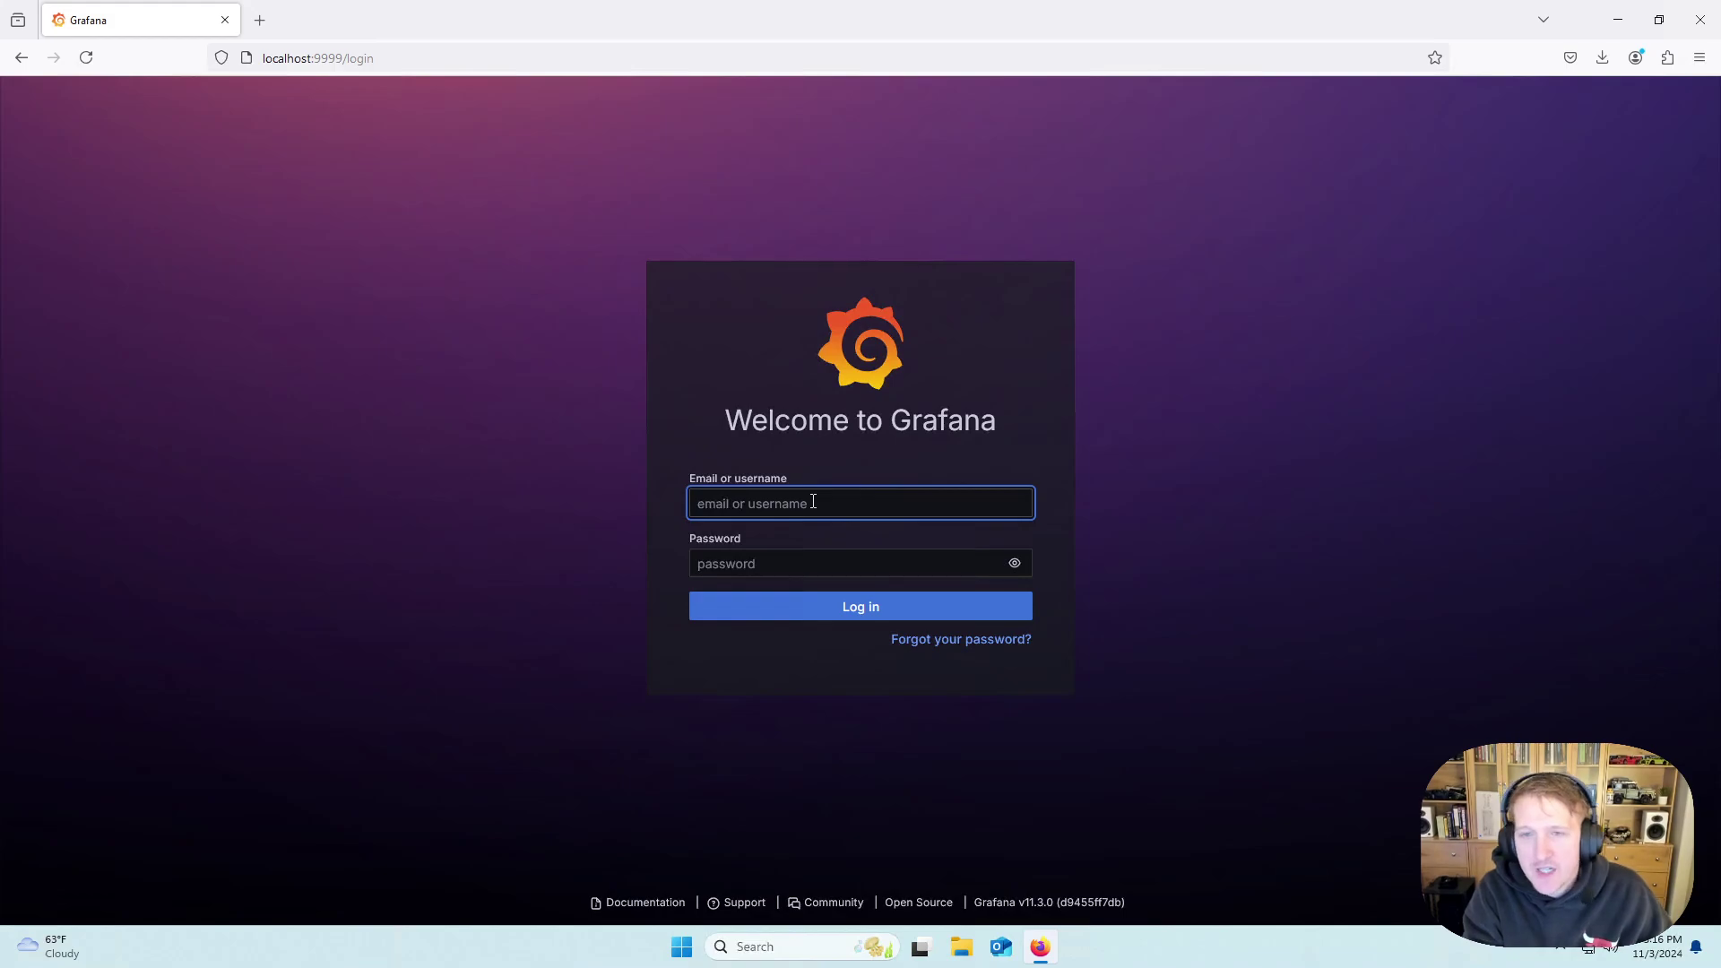
Enter the default administrator username and password.
text(admin)
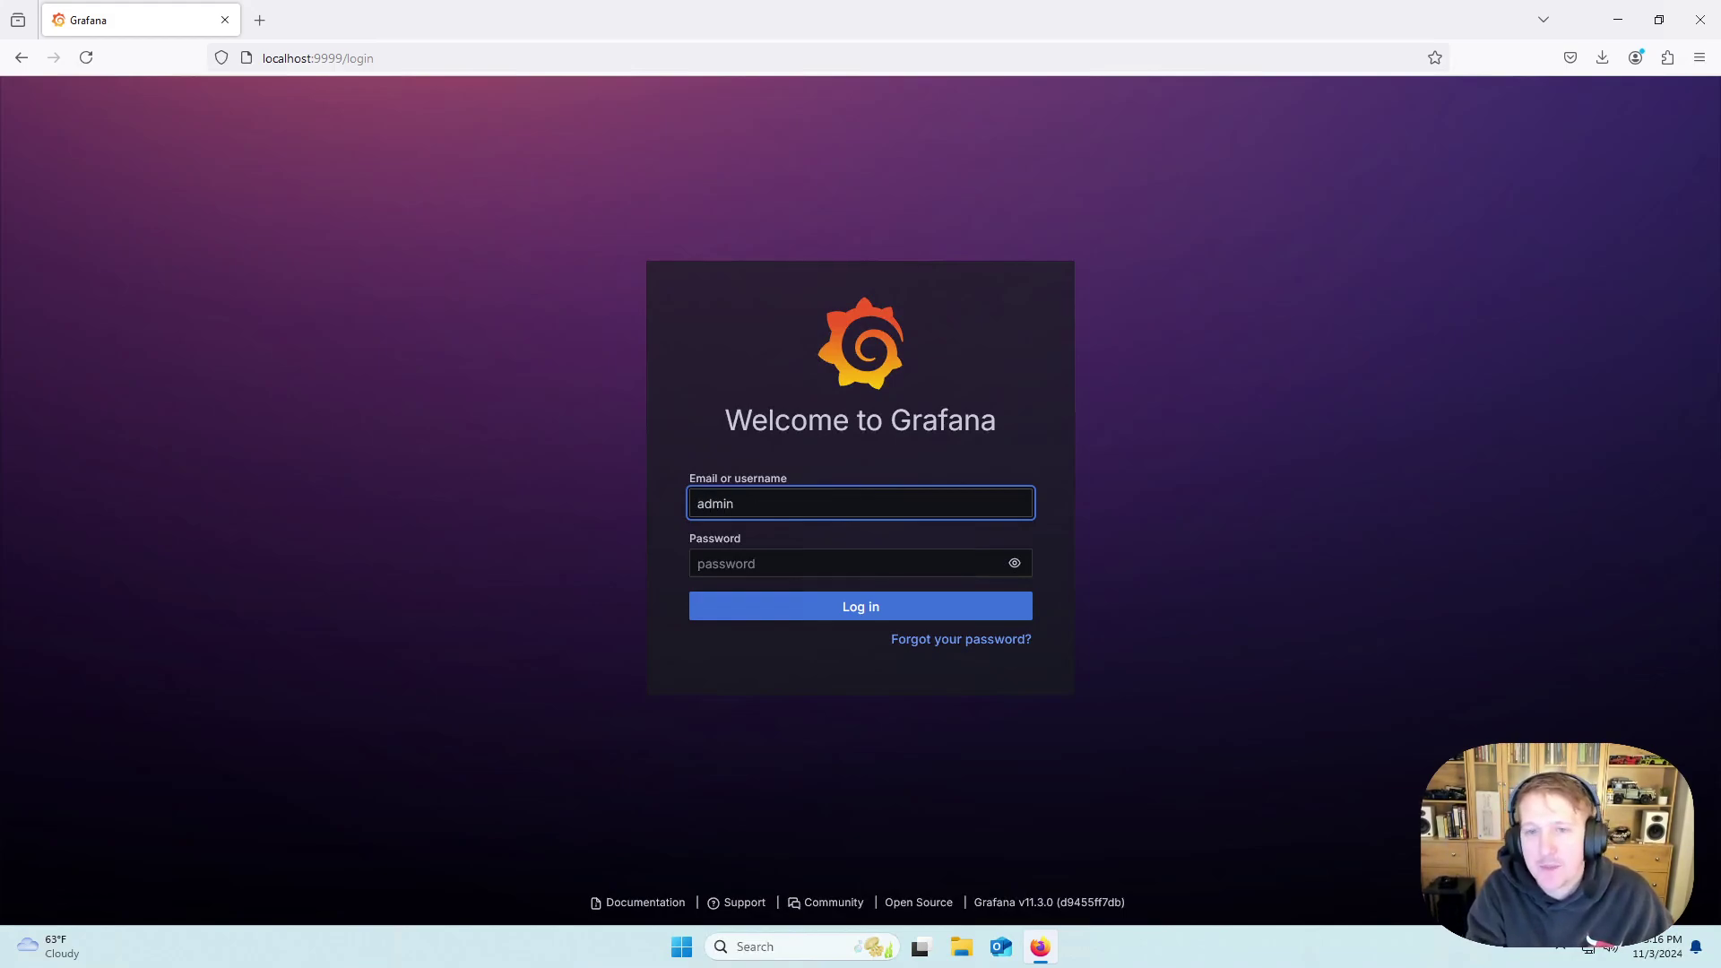
key(Tab)
text(admin)
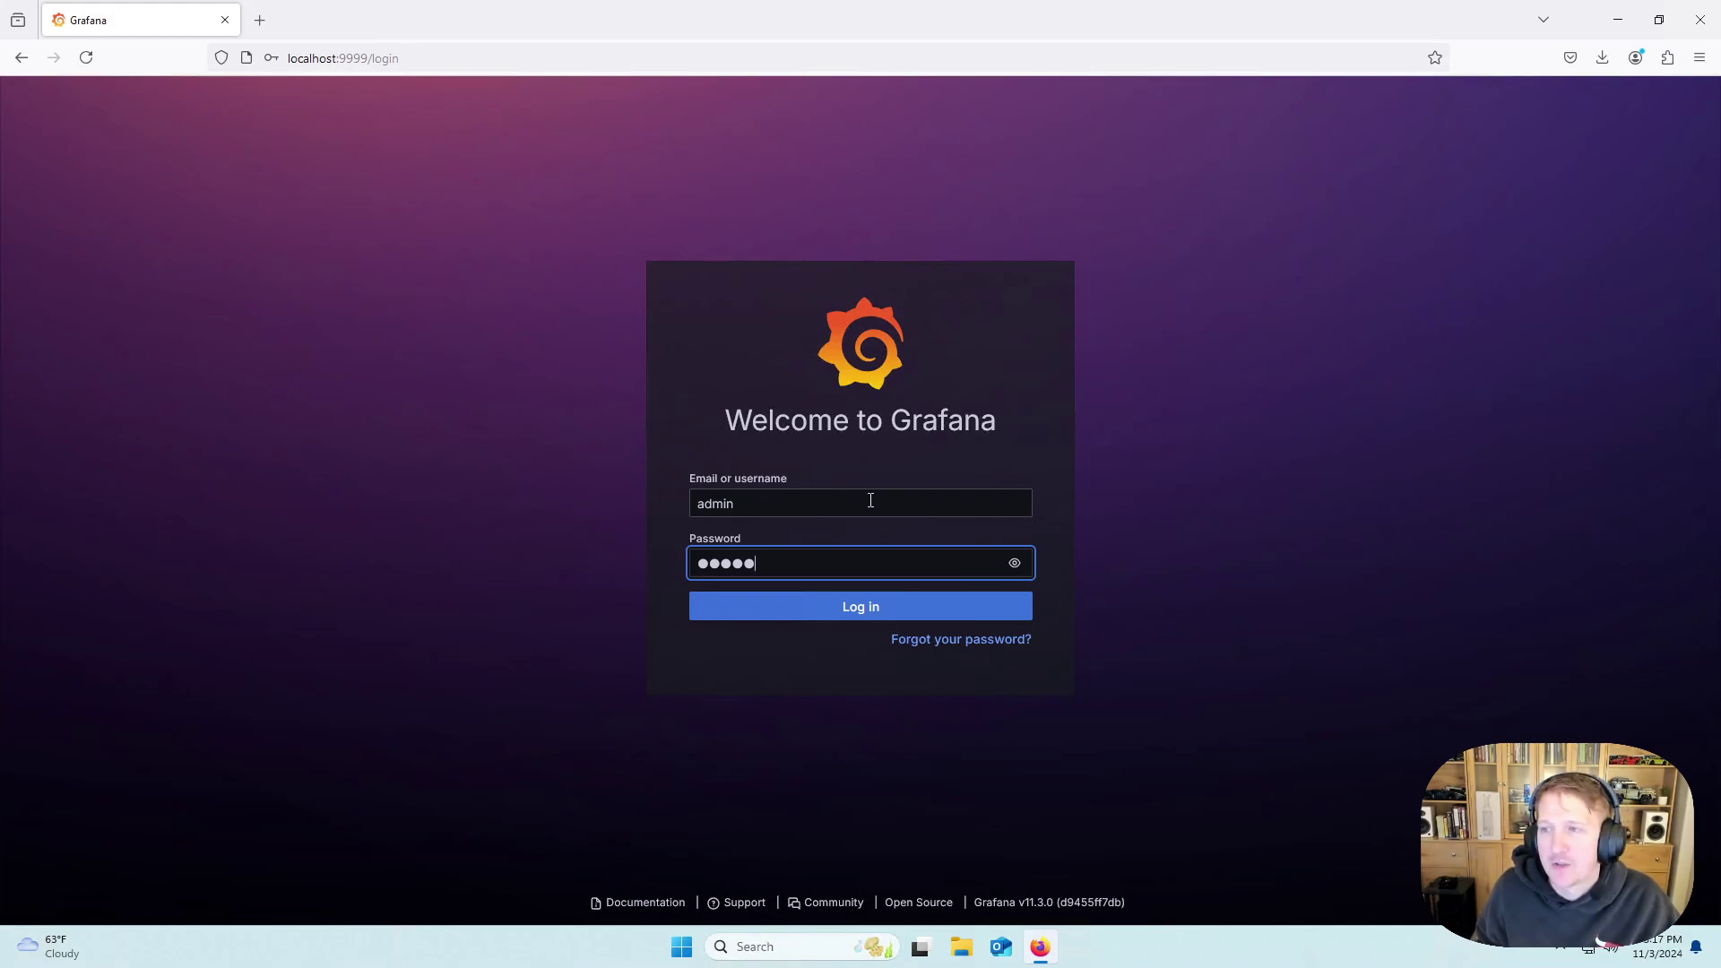
Log in, set and confirm a new admin password, and decline the browser's save-password prompts.
click(852, 620)
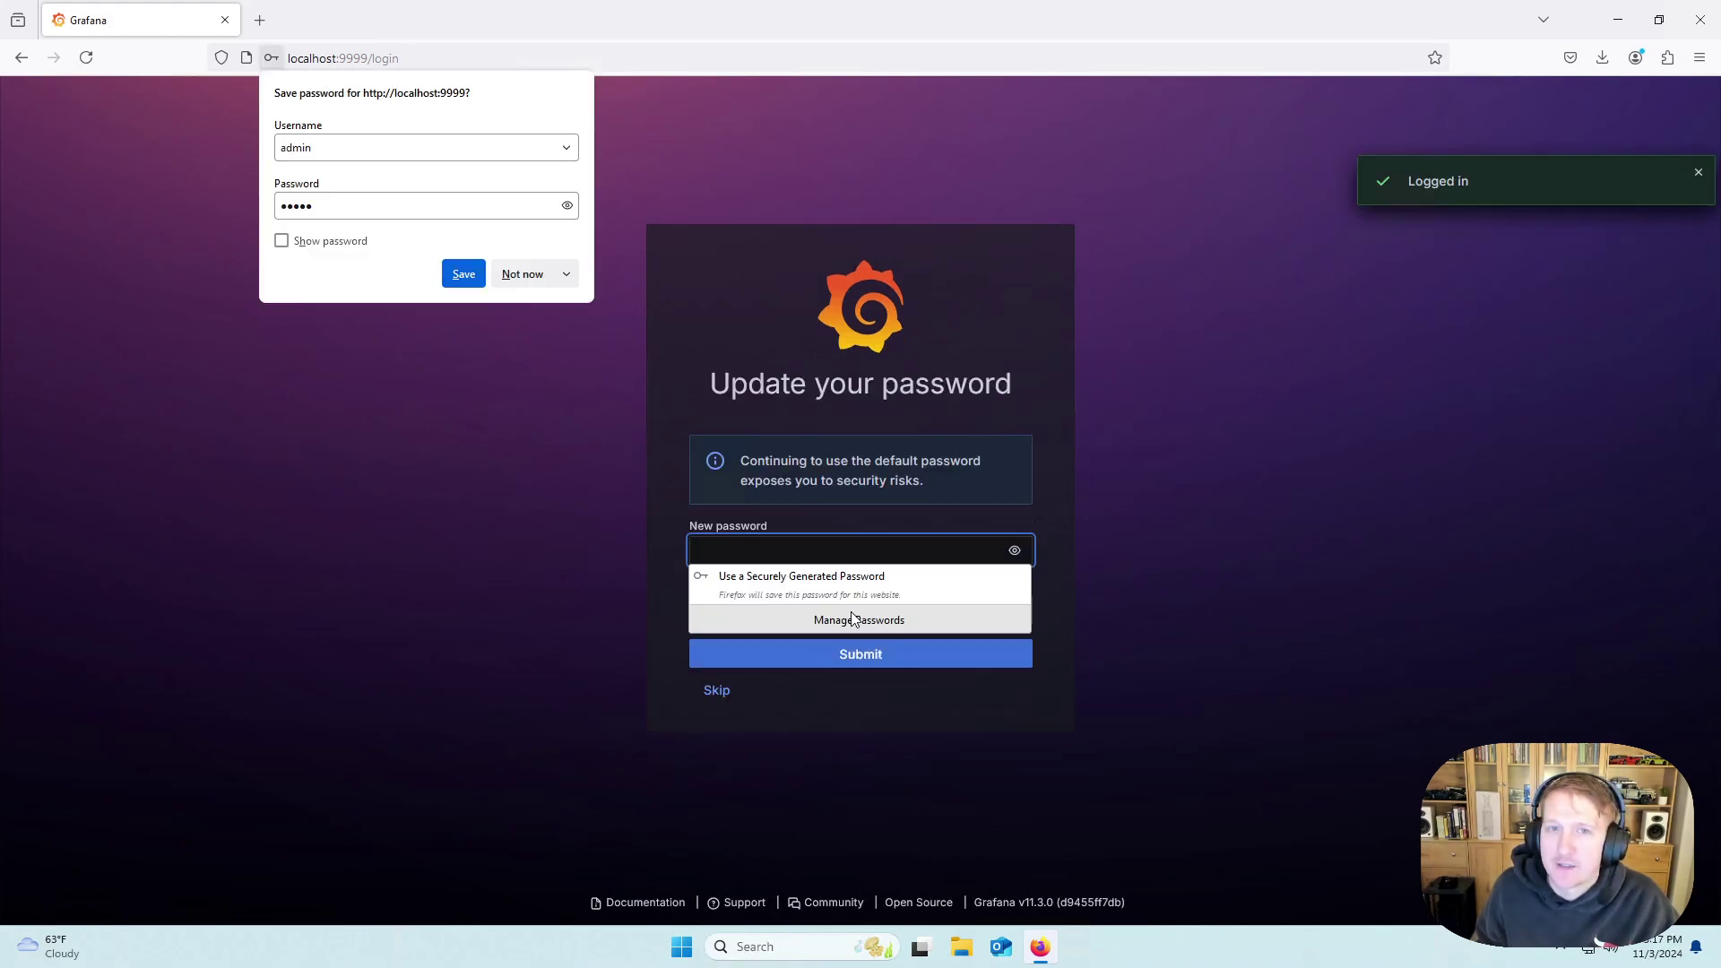
click(549, 563)
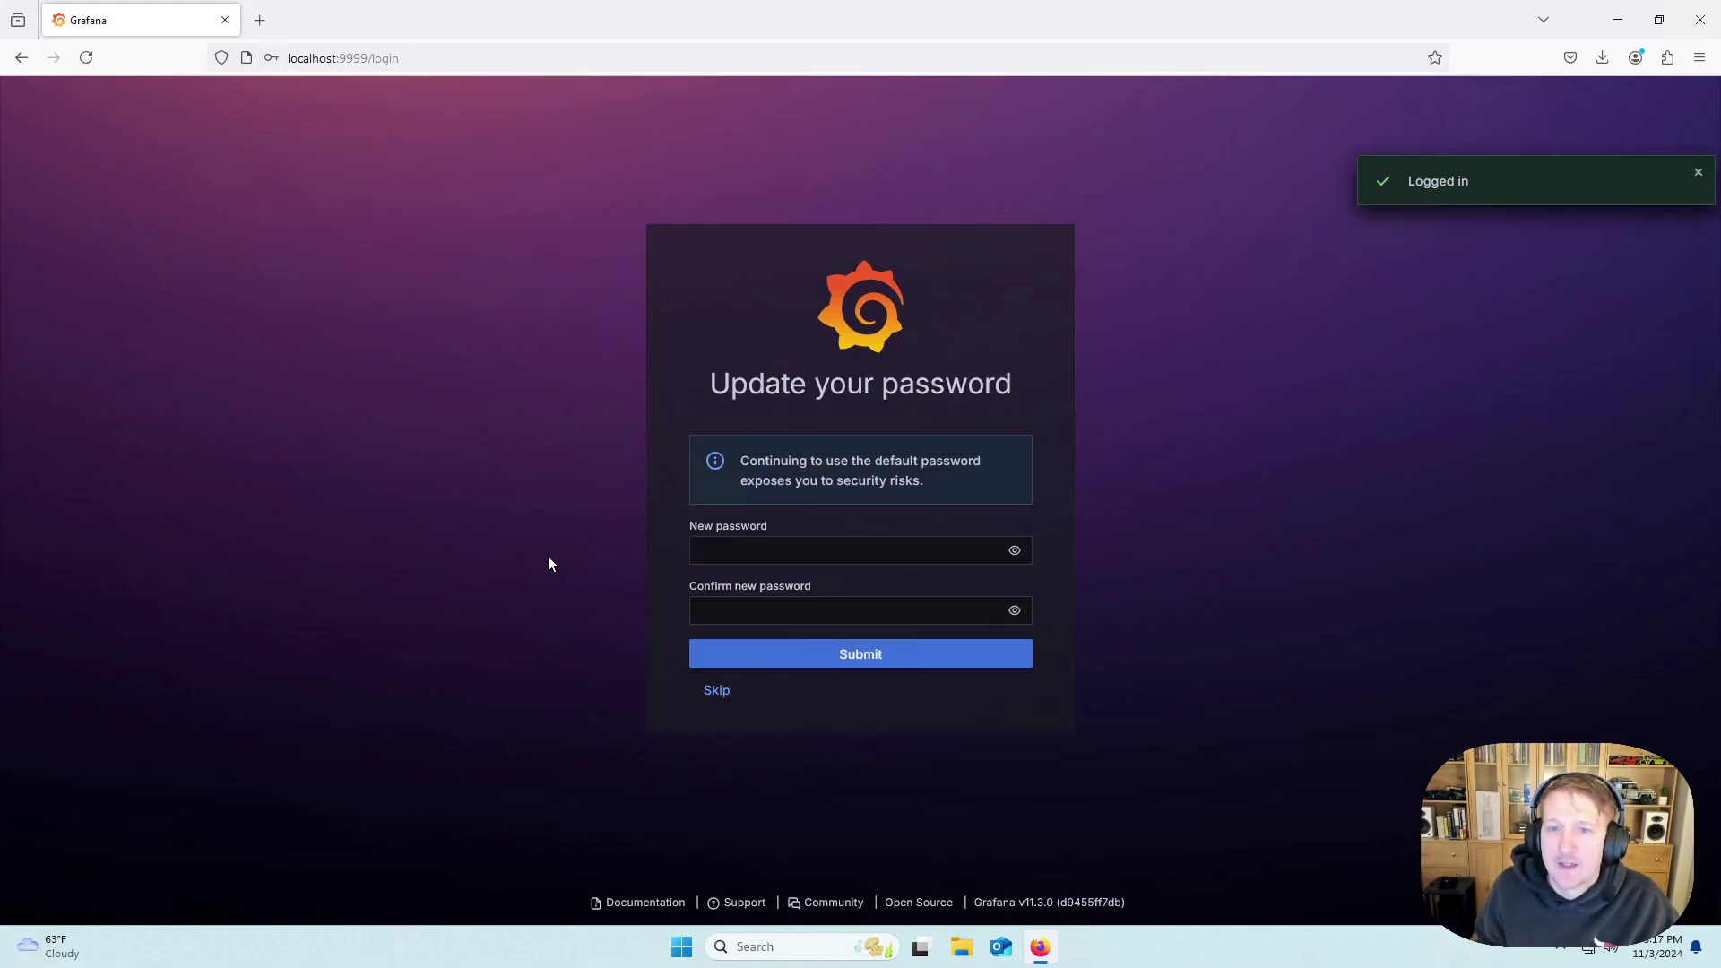
click(744, 549)
text(password)
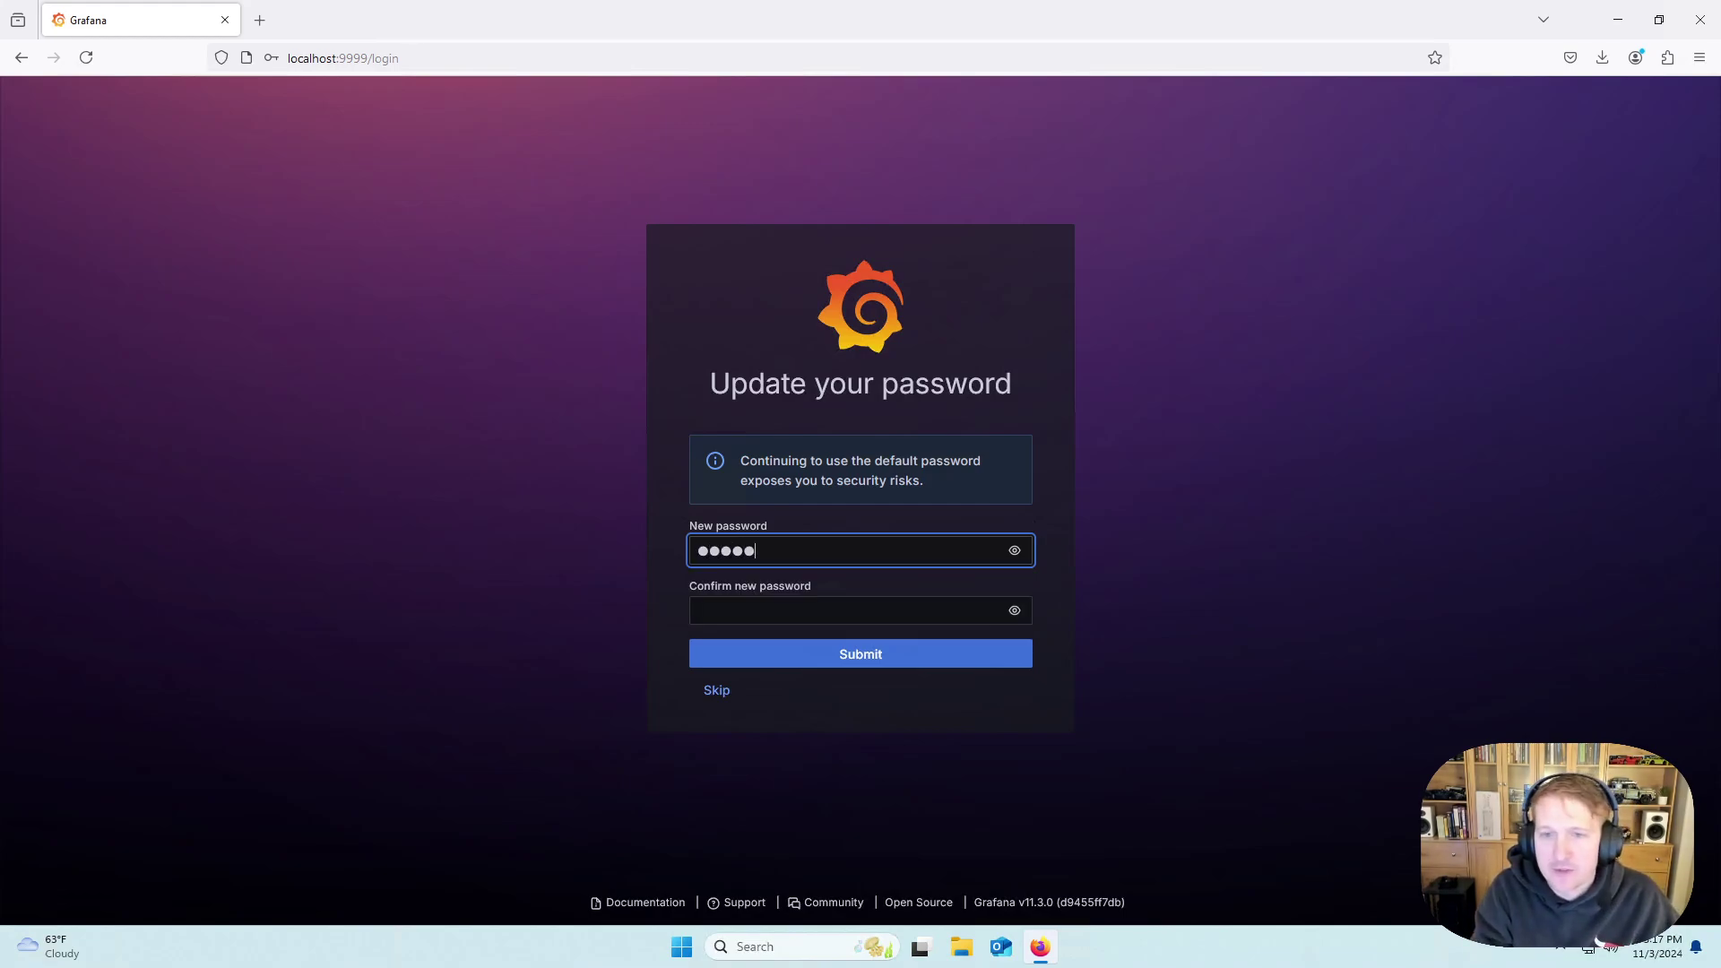
key(Tab)
key(Tab)
text(password)
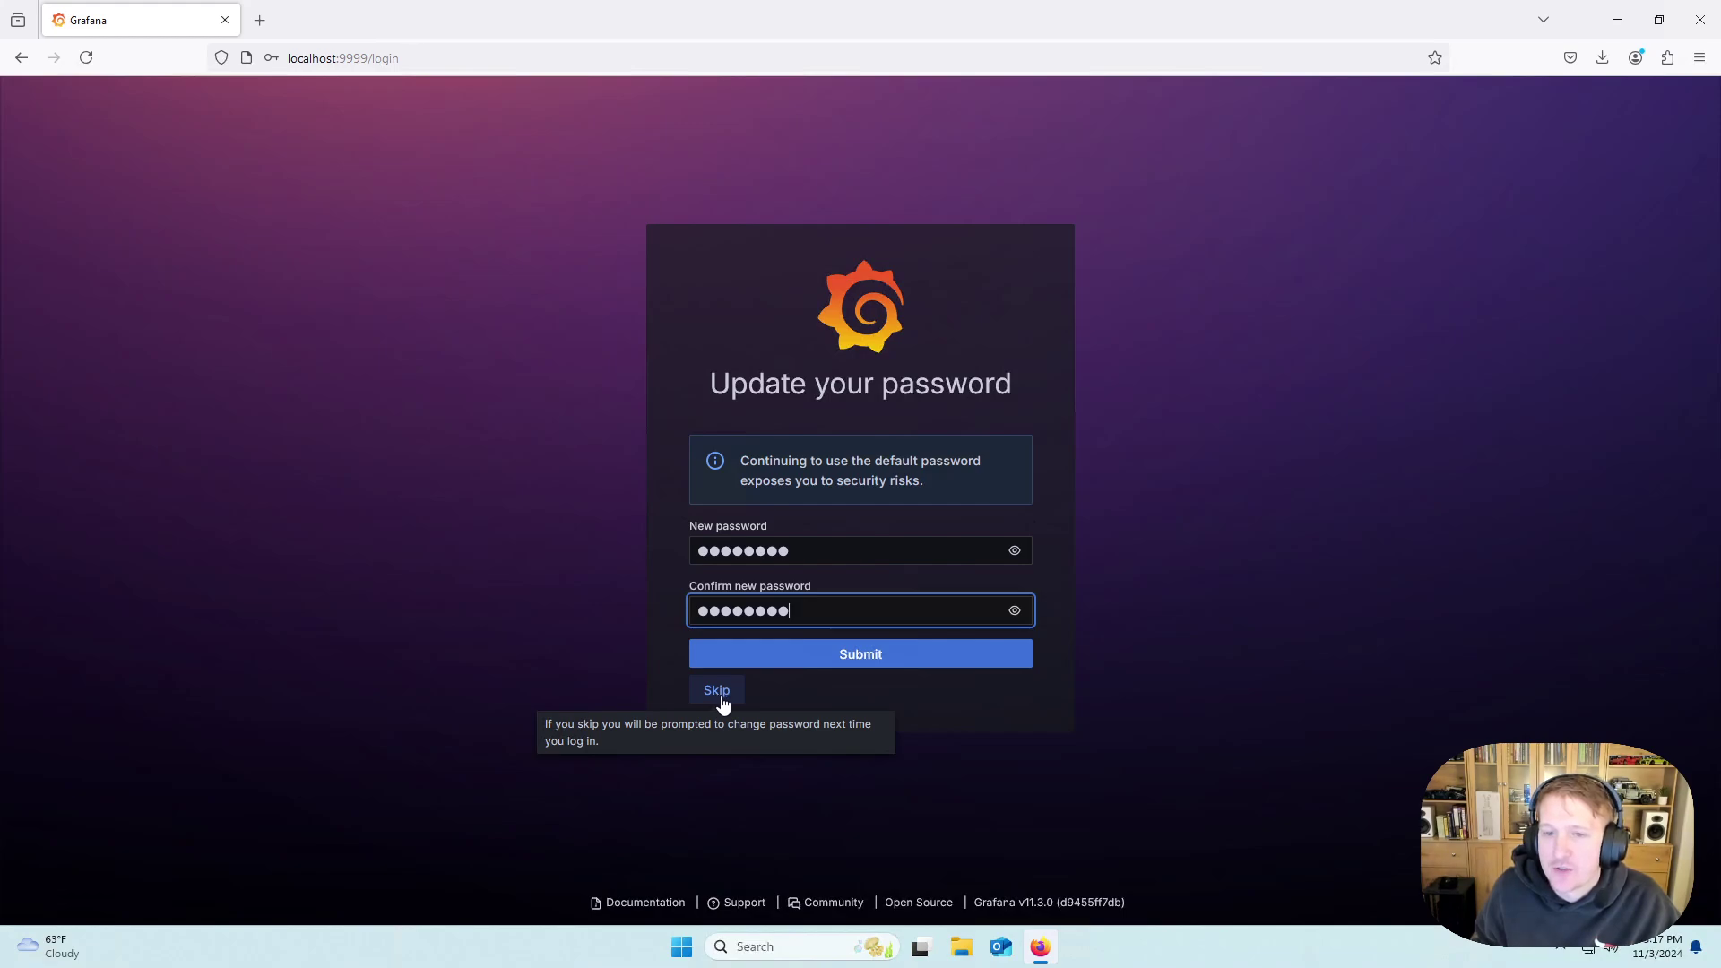
click(843, 654)
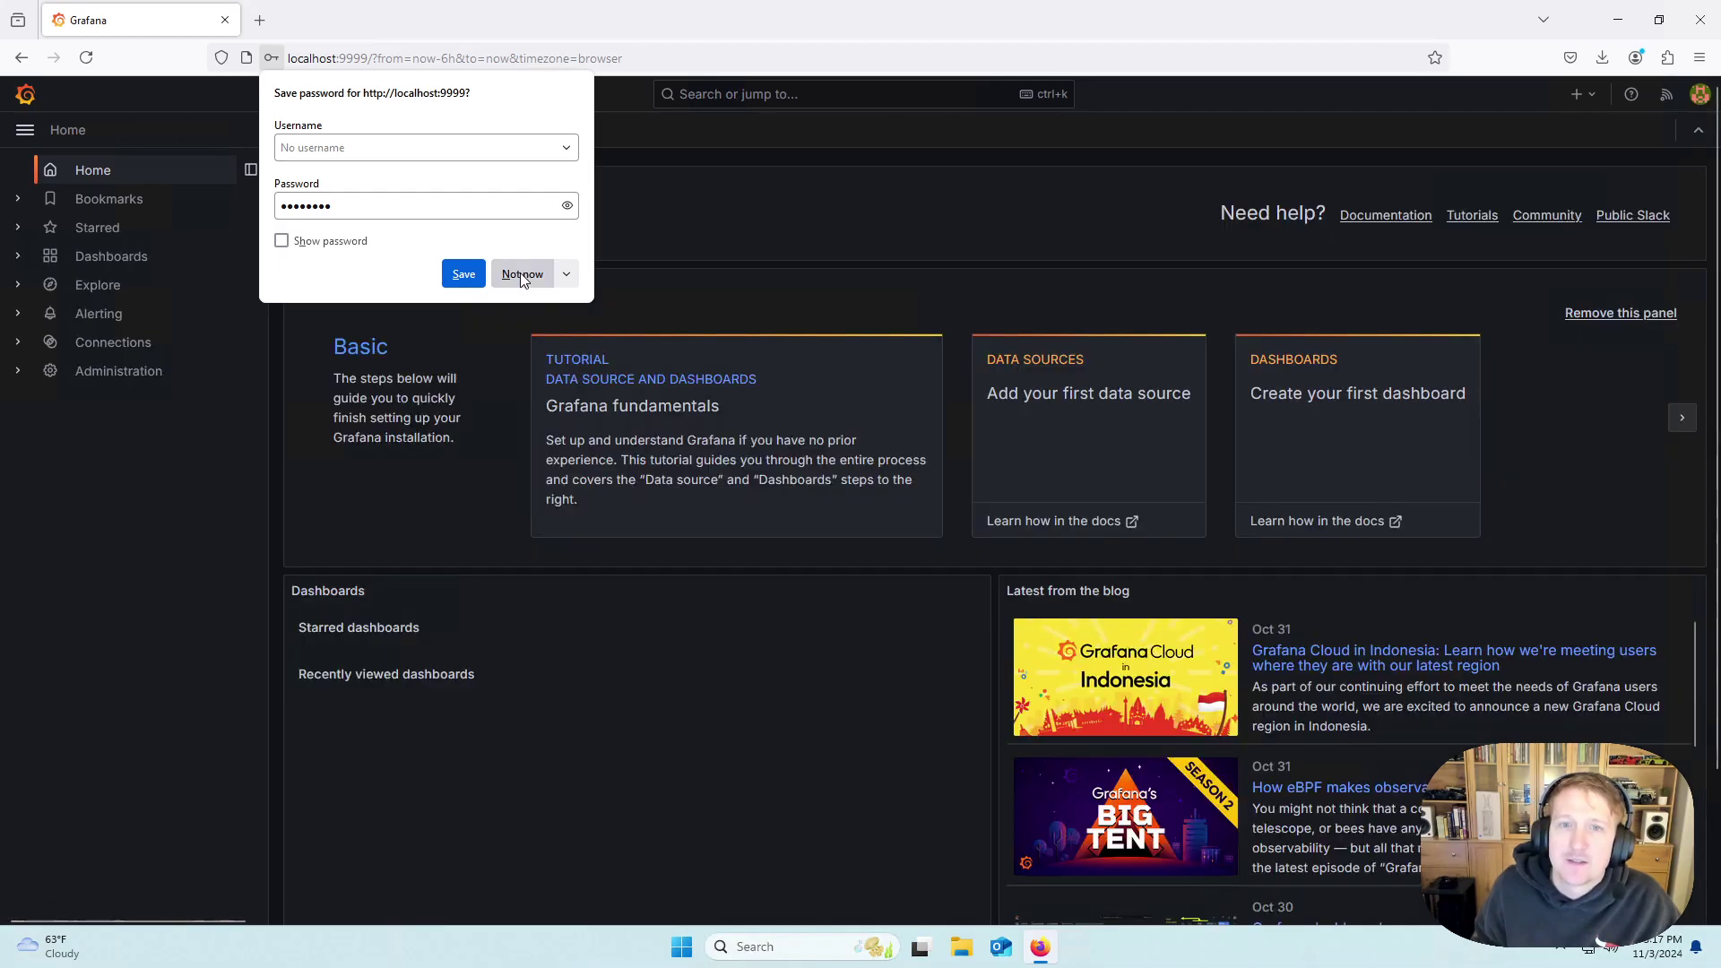
click(523, 275)
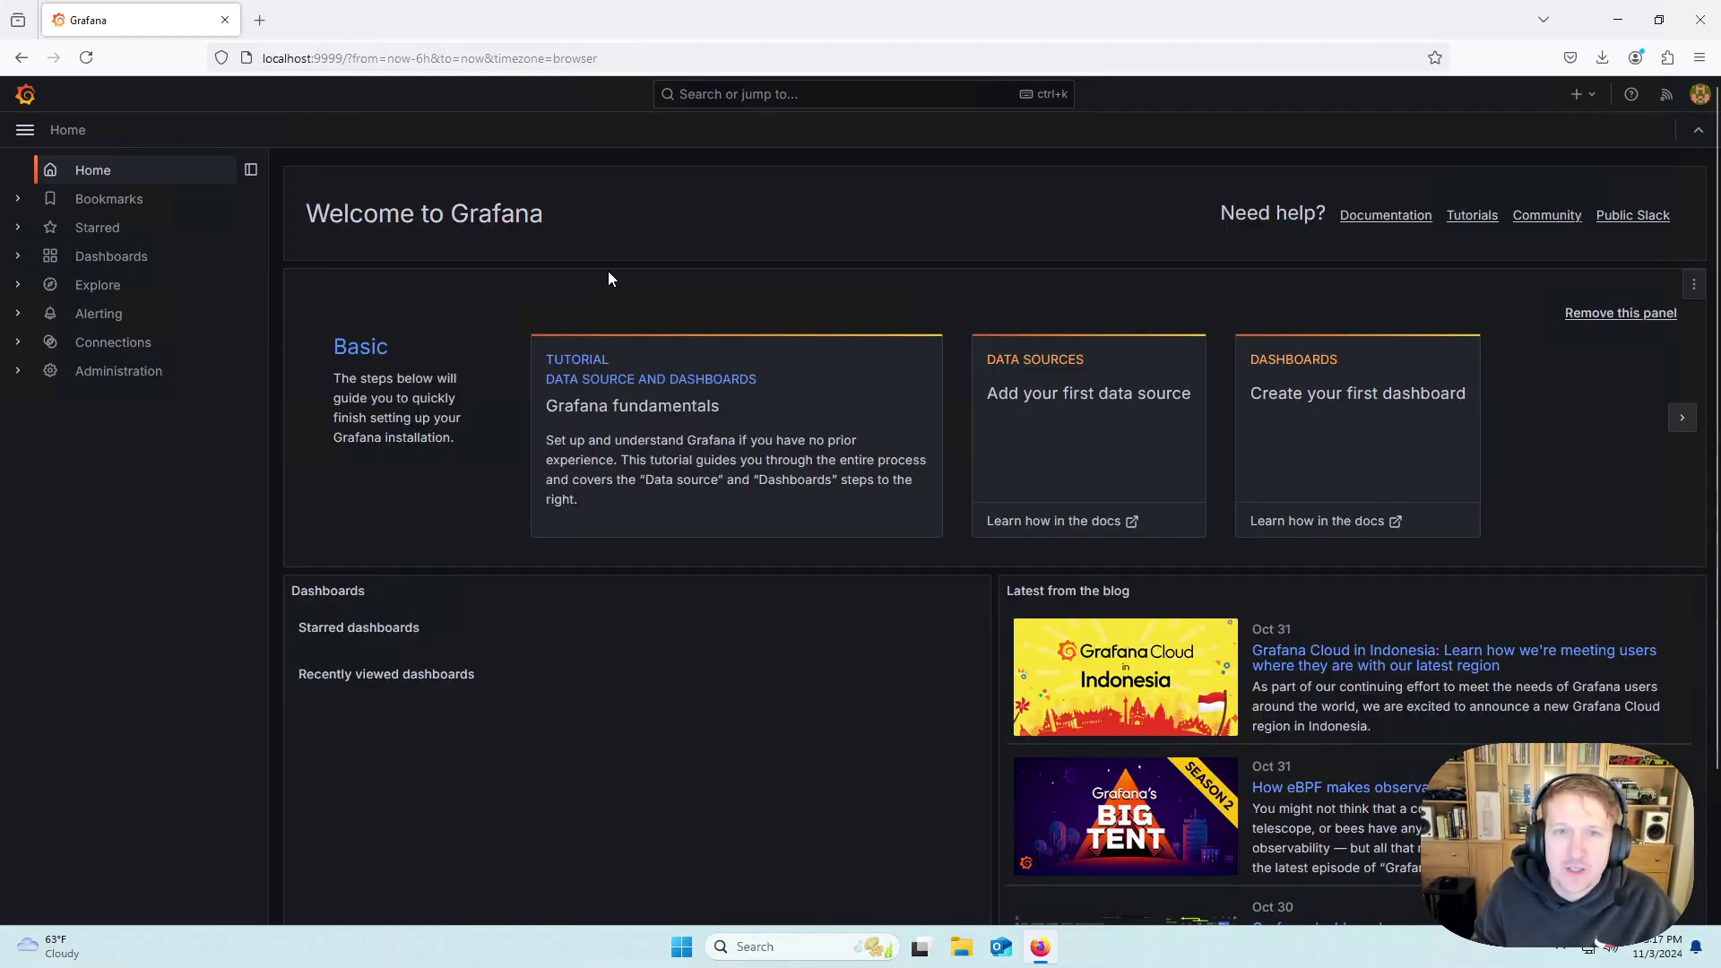